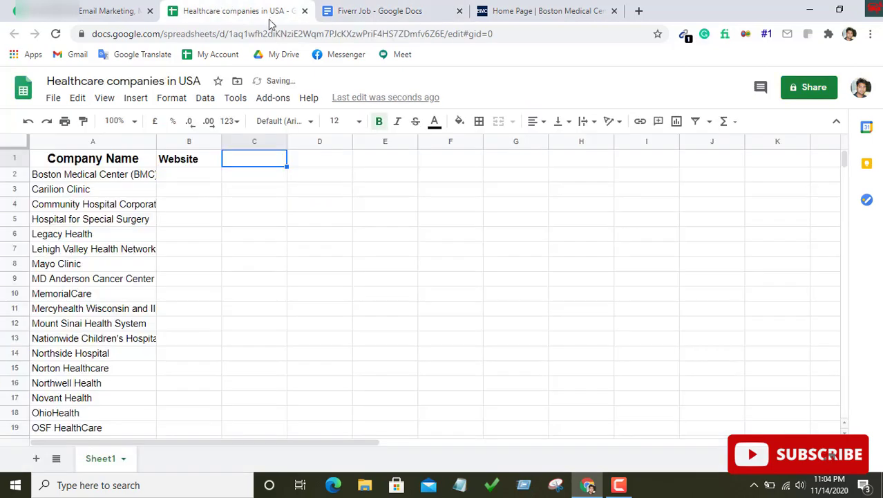
Enter the headers Frist Name and Last Name in C1 and D1
type("Fr")
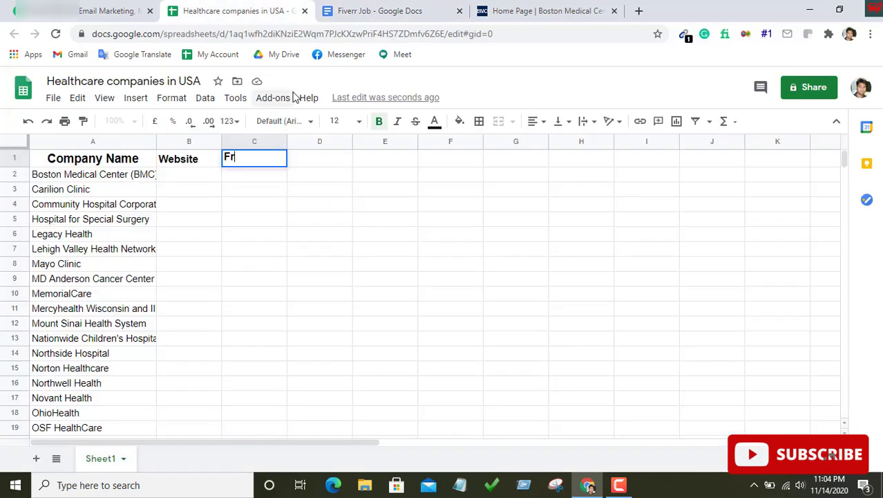
type("ist Name")
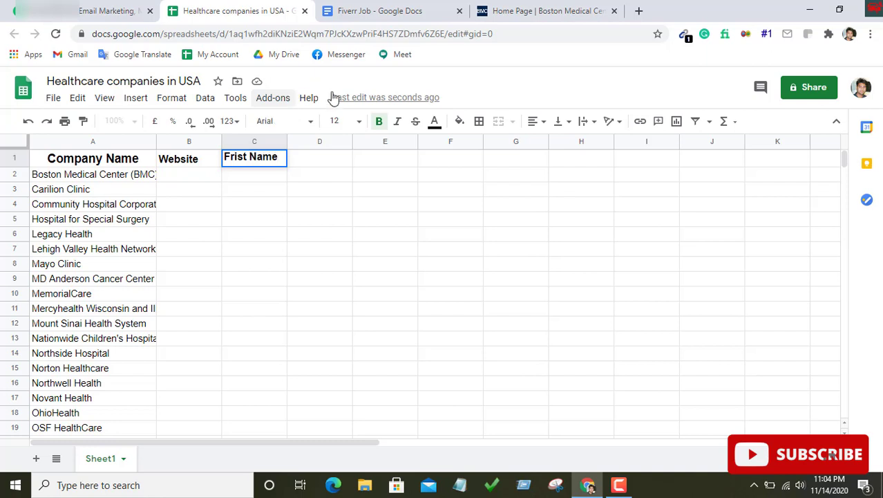
left_click(322, 158)
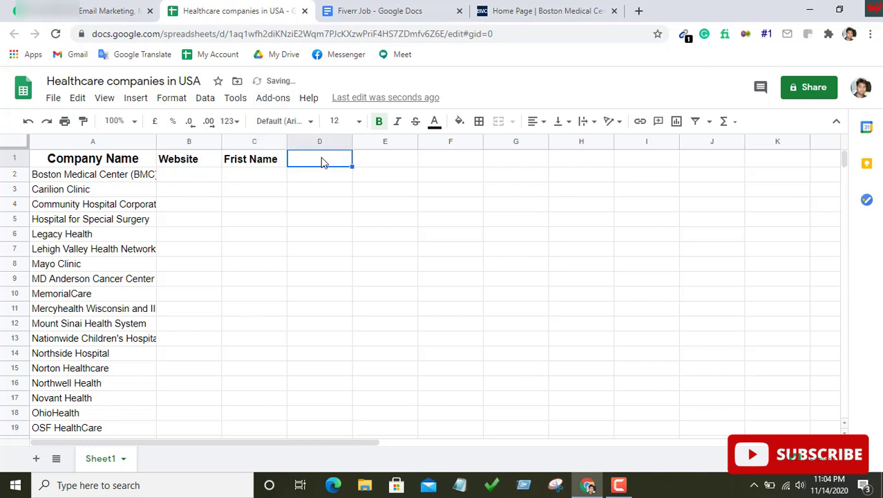
type("Last N")
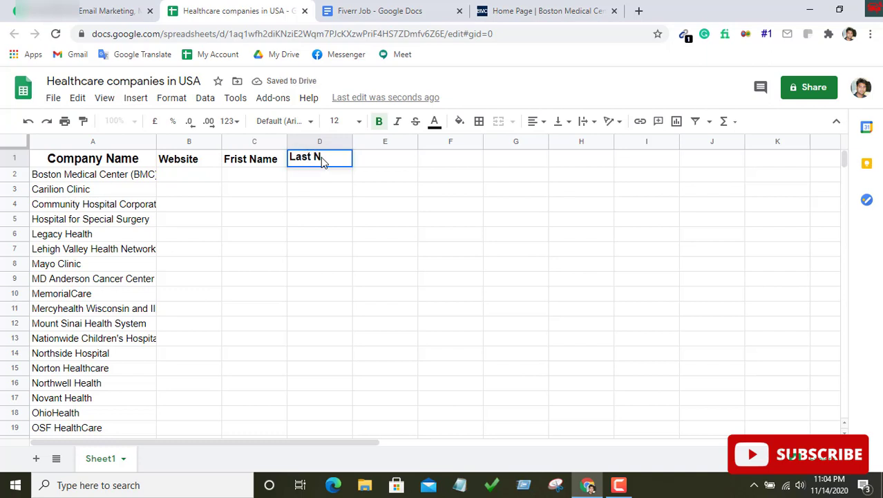
type("ame")
key("Tab")
Add the Tittle and Email headers in E1 and F1, checking the Fiverr Job Docs field list
left_click(410, 10)
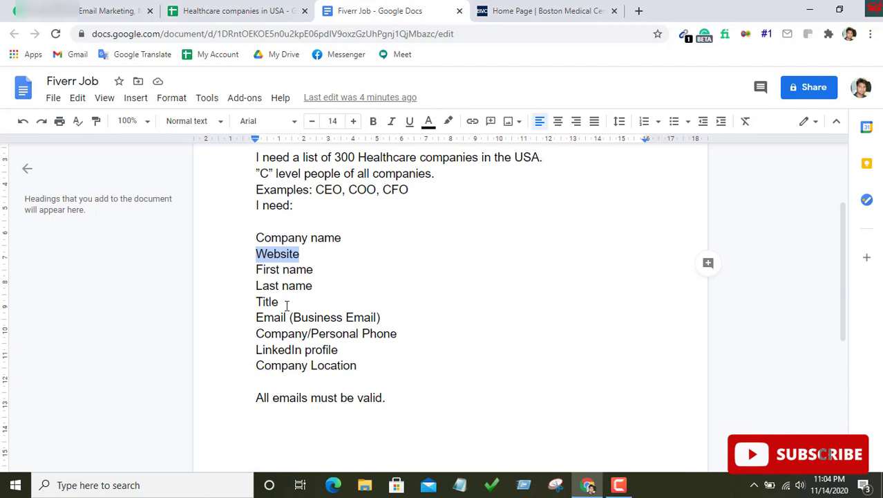
left_click(254, 9)
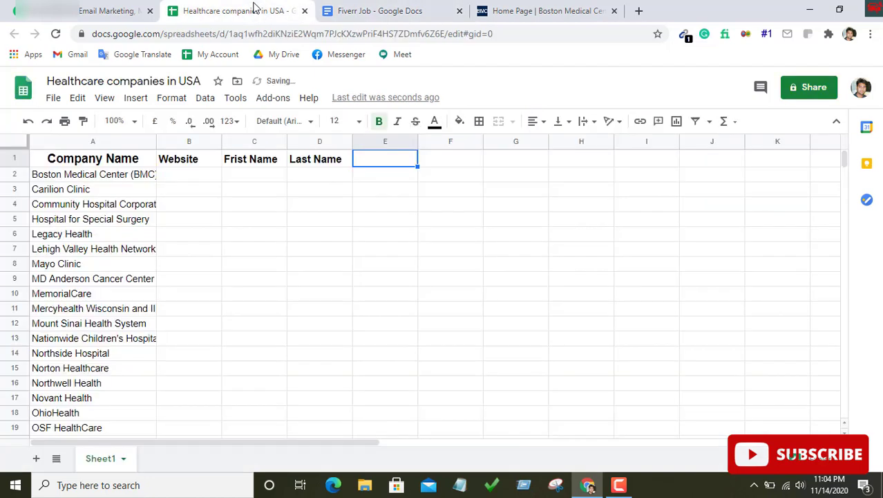
type("Tittle")
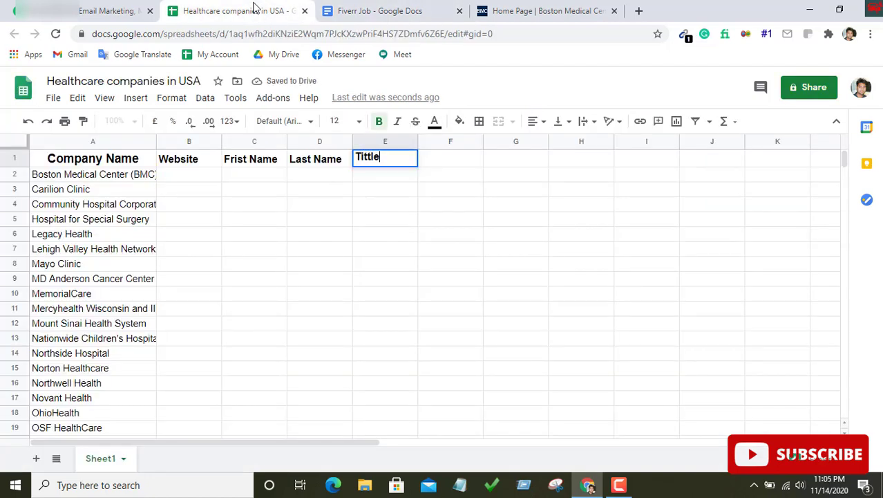
left_click(408, 10)
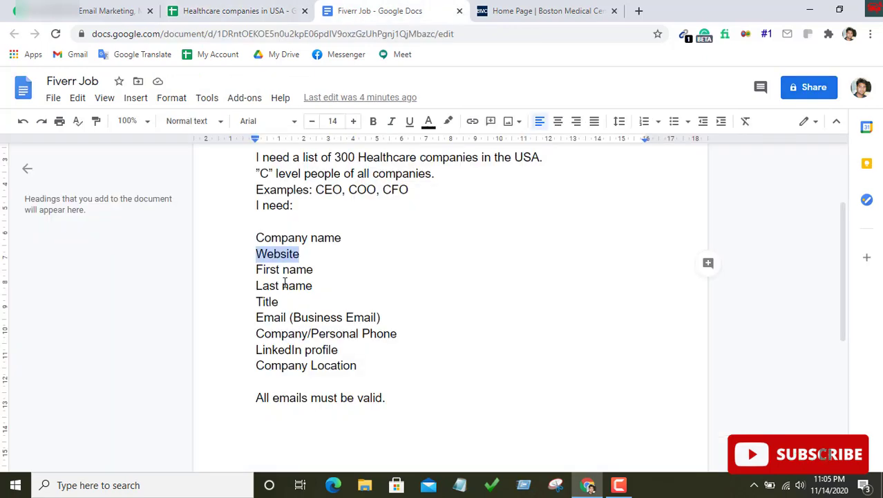
scroll(284, 282, "down", 2)
left_click(259, 11)
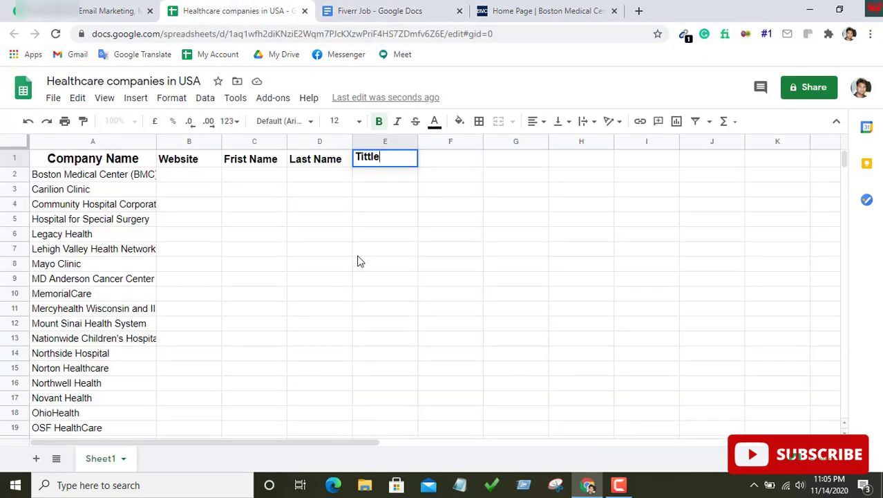
key("Tab")
type("E")
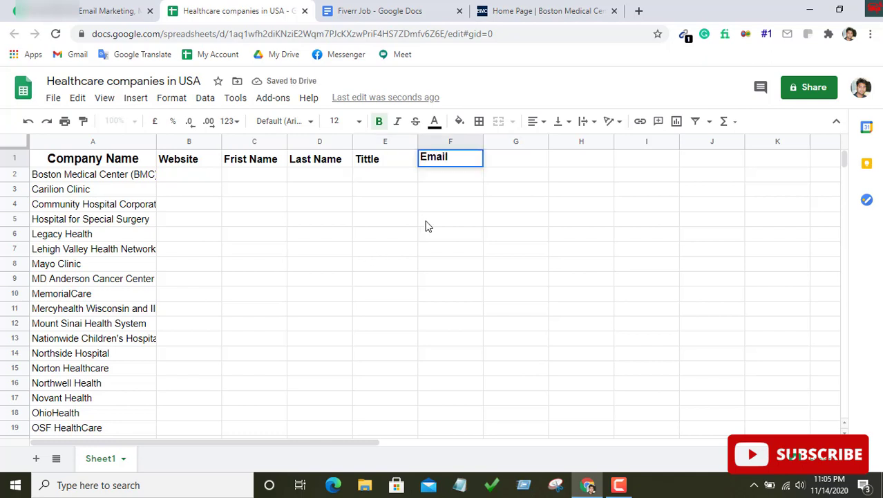
left_click(399, 11)
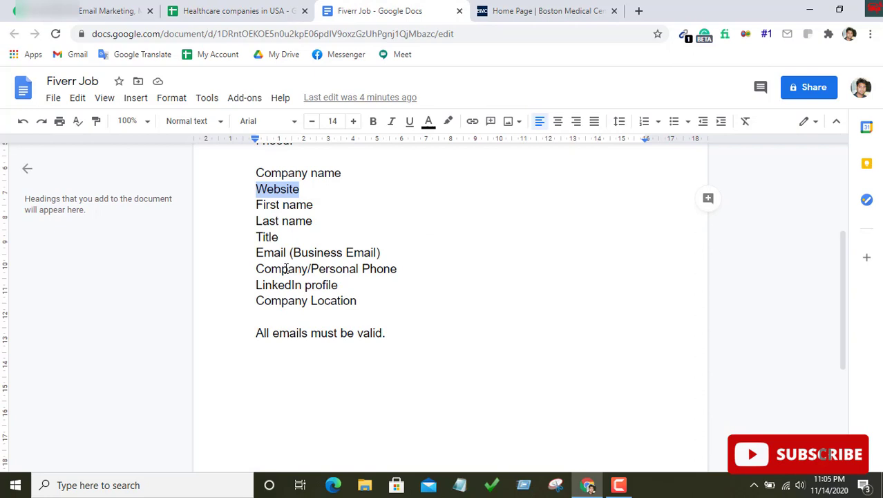
left_click(224, 8)
key("Tab")
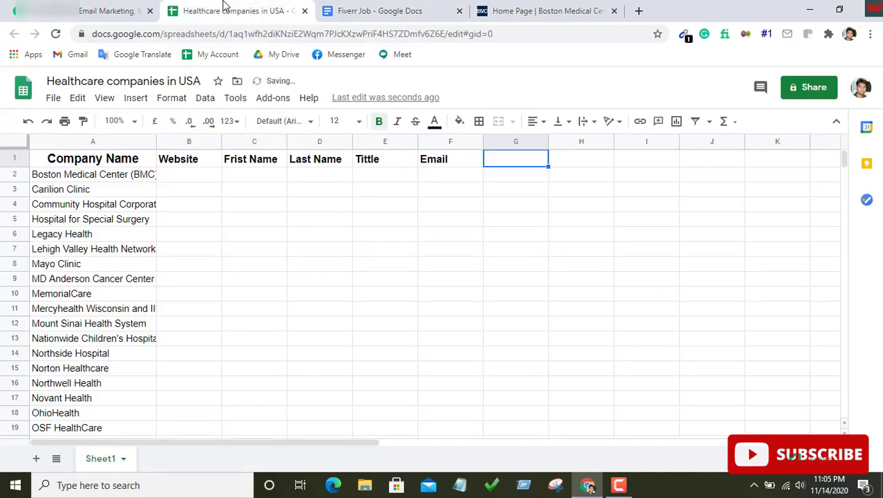
Add the Phone and Linkedin Profile headers in G1 and H1
type("Phone")
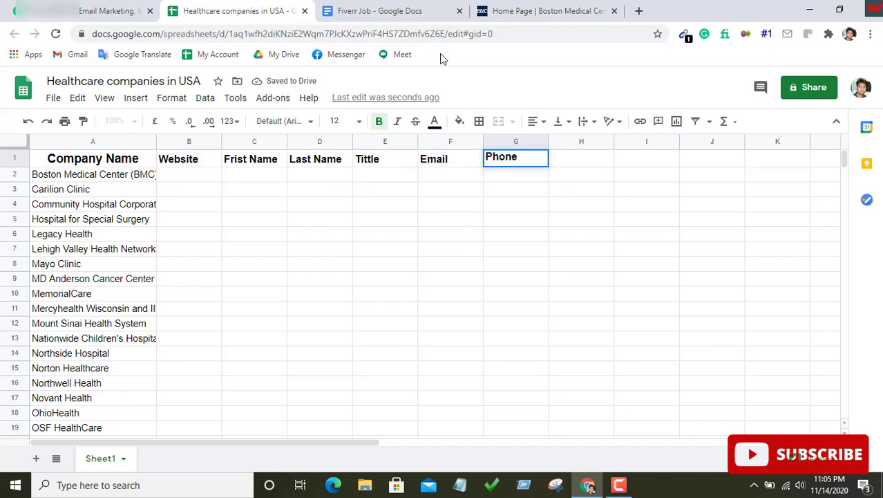
left_click(372, 8)
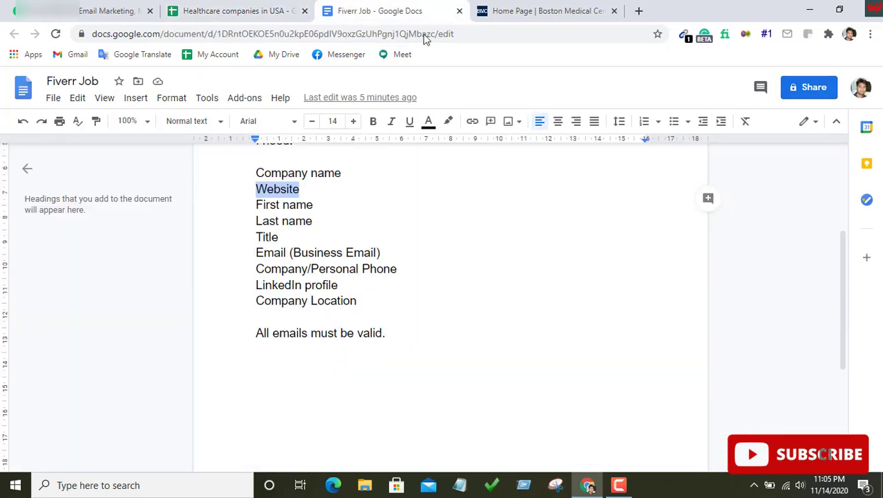
left_click(269, 11)
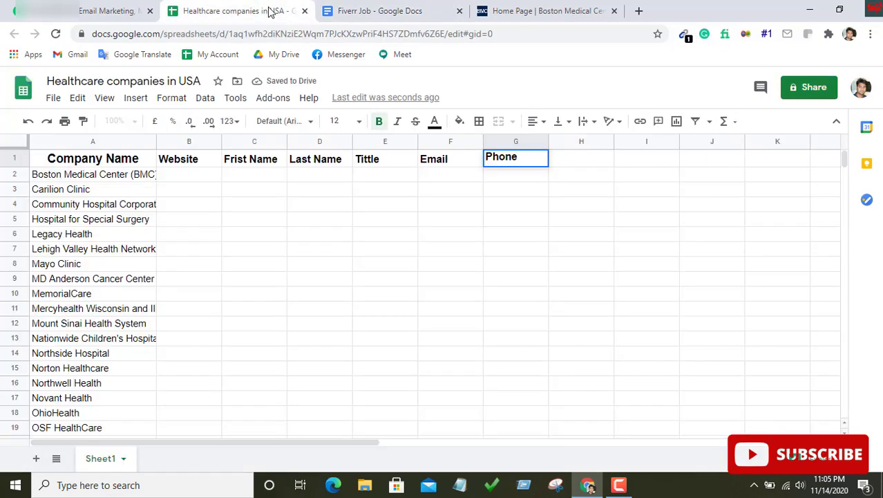
key("Tab")
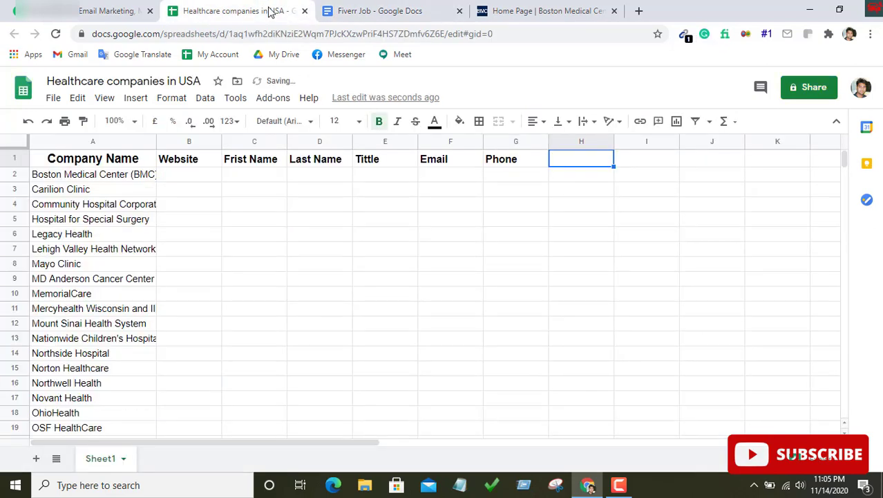
type("Linkedin")
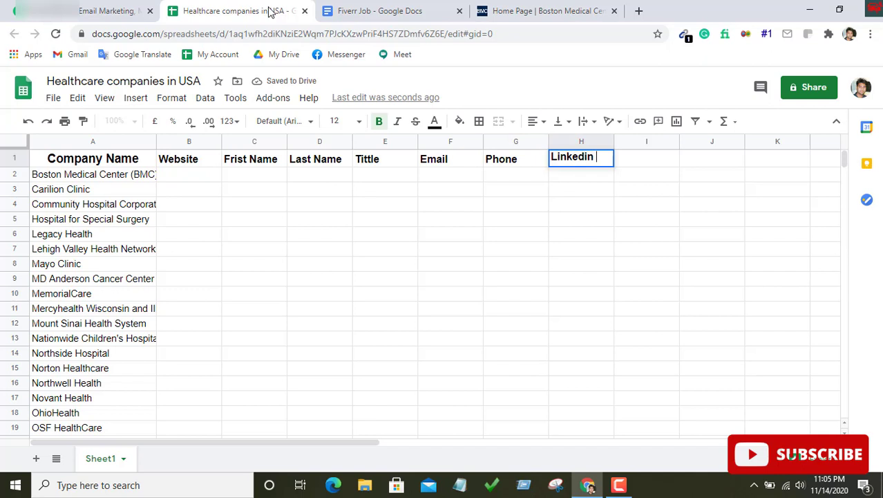
type(" Profi")
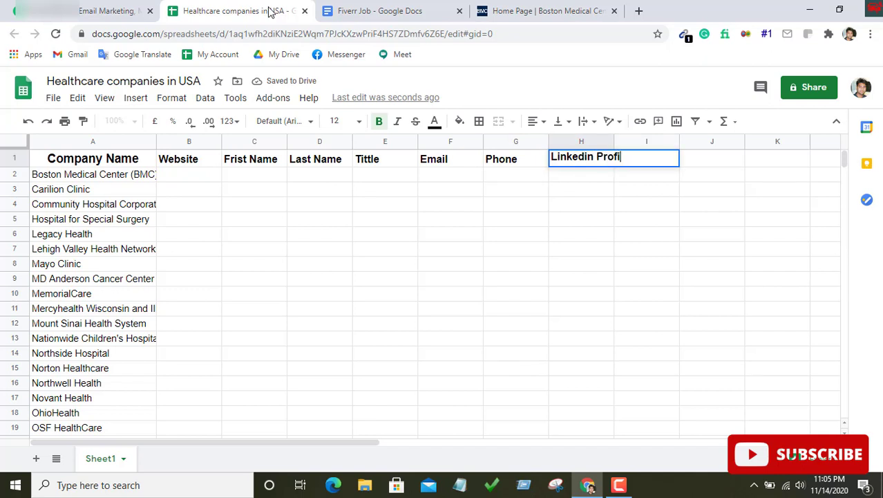
type("le")
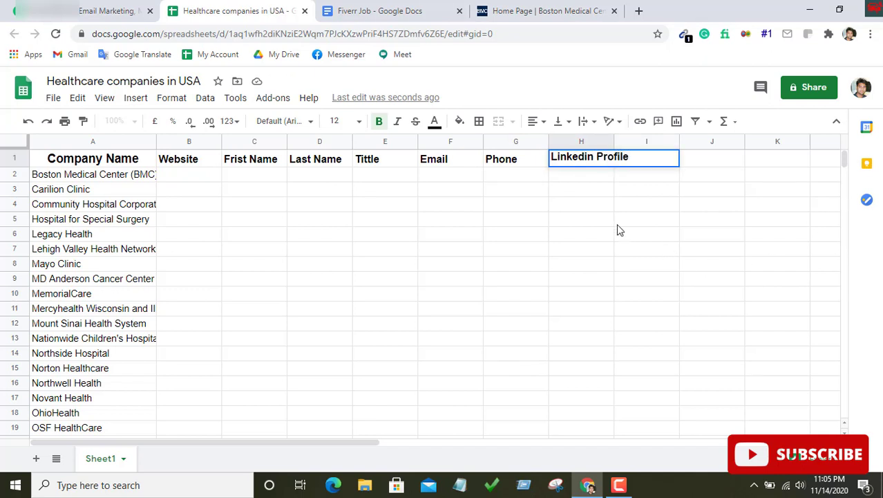
left_click(618, 223)
Widen column H to fit the Linkedin Profile header
left_click_drag(615, 141, 629, 141)
right_click(623, 142)
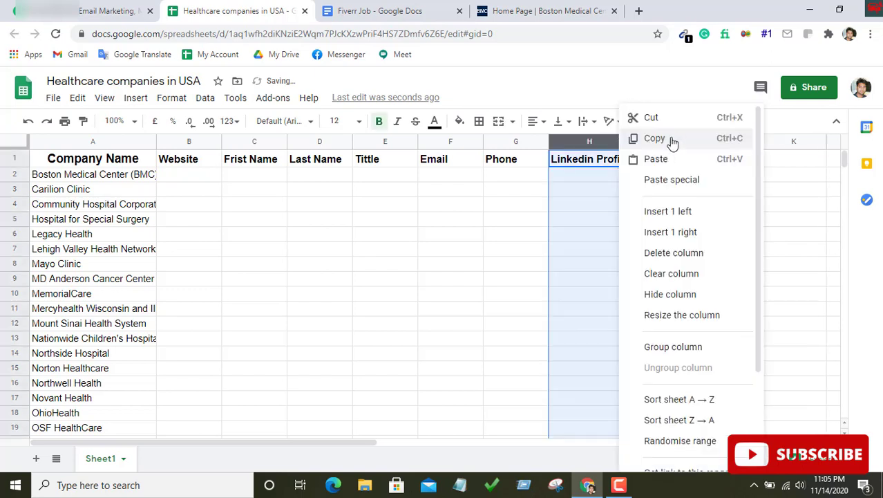
left_click(532, 194)
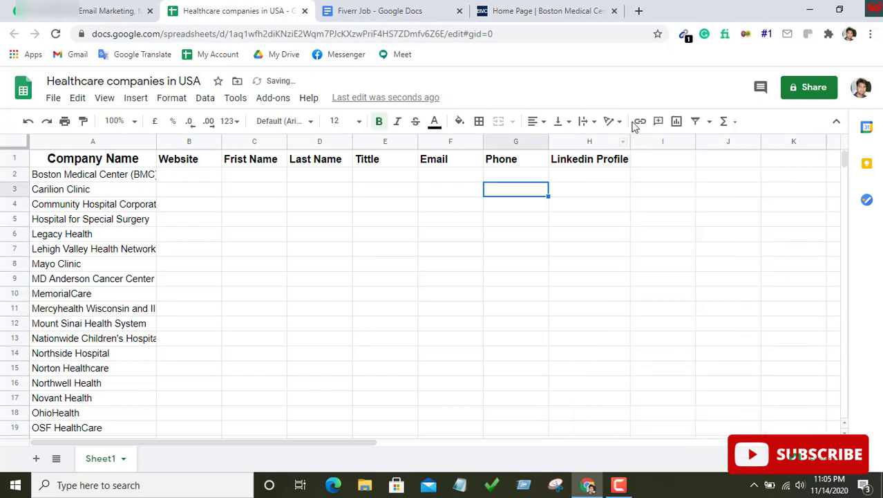
Add a Company Location header in I1 and widen column I to fit it
left_click(378, 8)
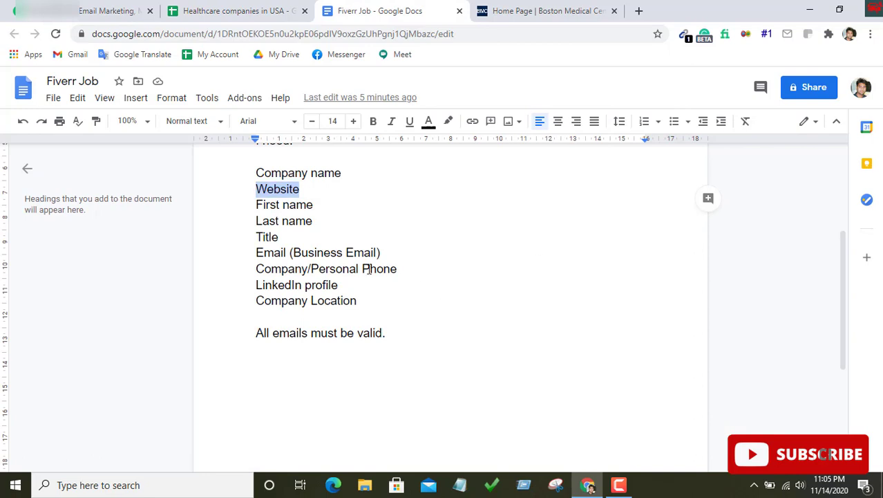
left_click(245, 9)
left_click(658, 161)
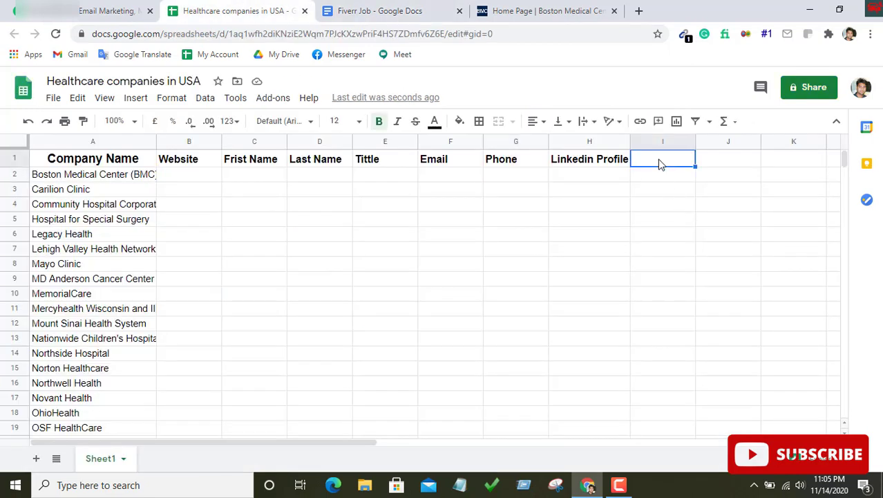
type("Com")
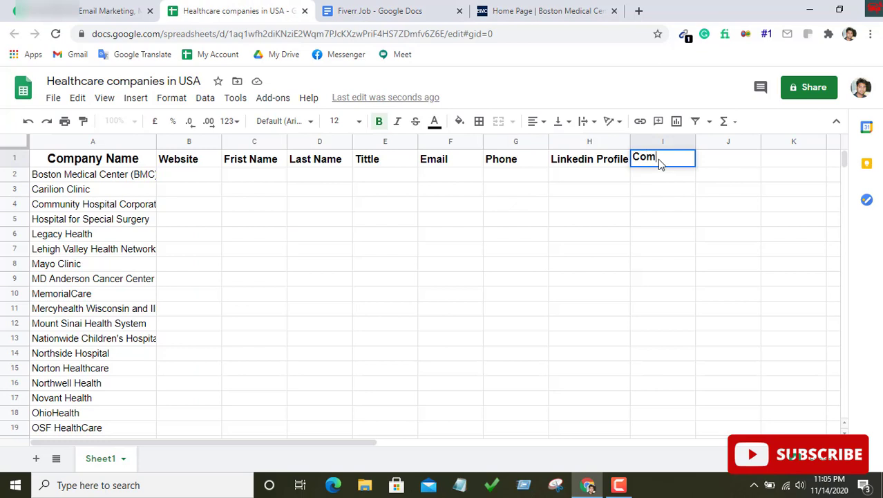
type("pany Loact")
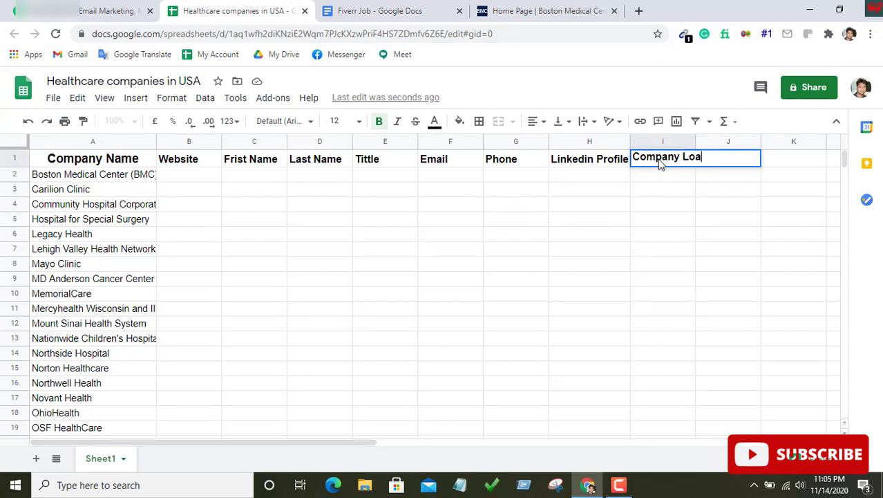
key("BackSpace")
key("BackSpace")
key("BackSpace")
type("cation")
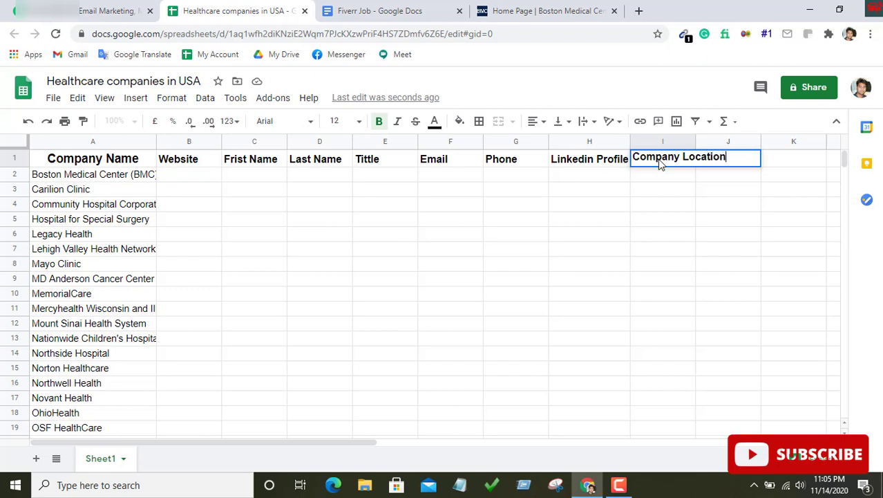
left_click(683, 221)
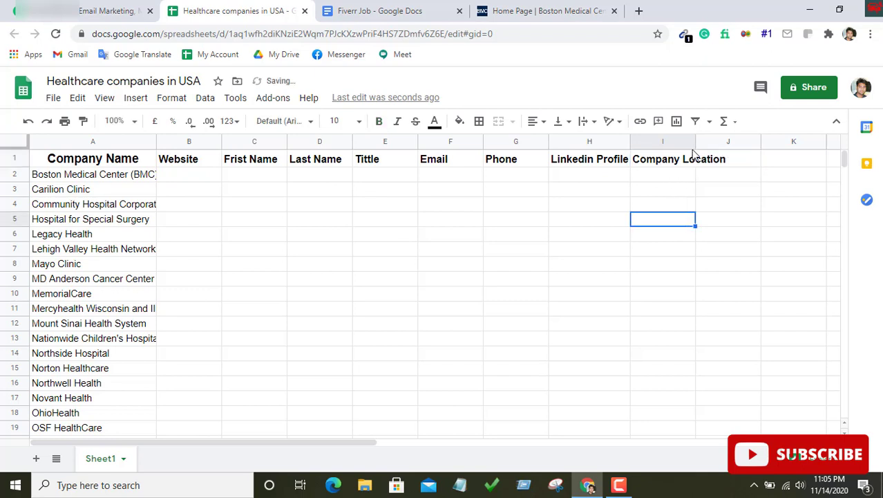
left_click_drag(707, 141, 735, 140)
left_click(516, 219)
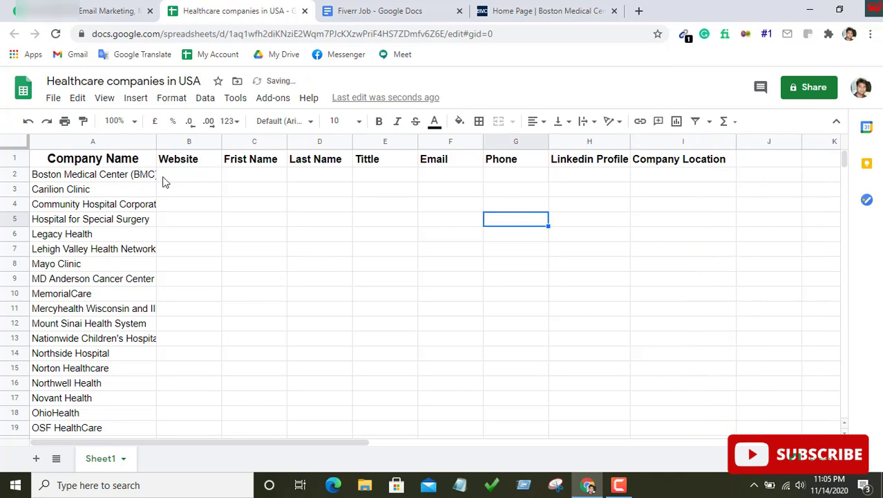
left_click(510, 5)
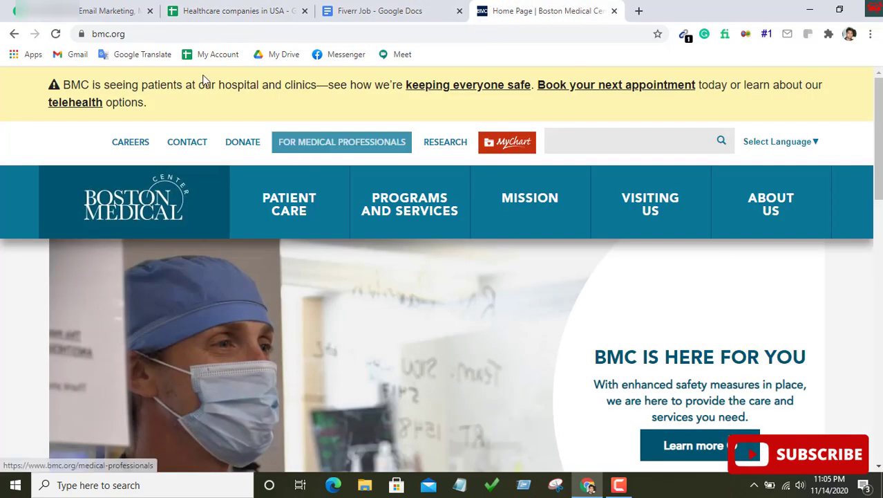
left_click(174, 35)
left_click(178, 35)
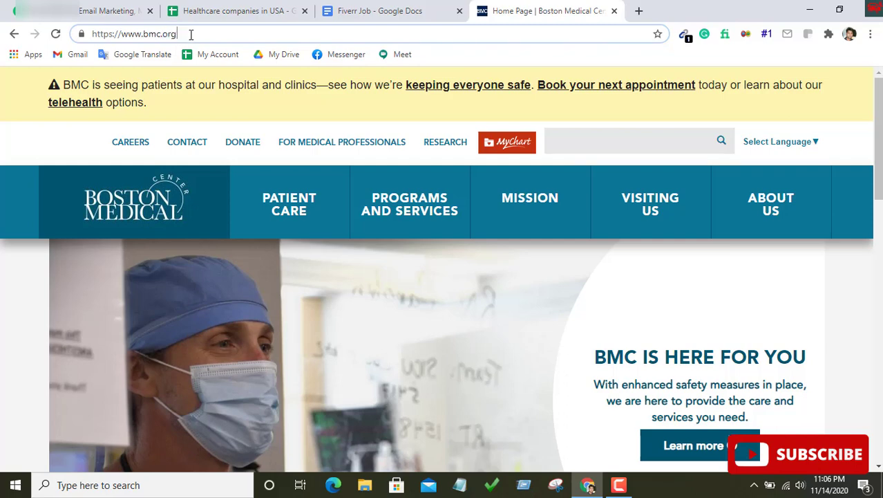
triple_click(190, 34)
right_click(190, 34)
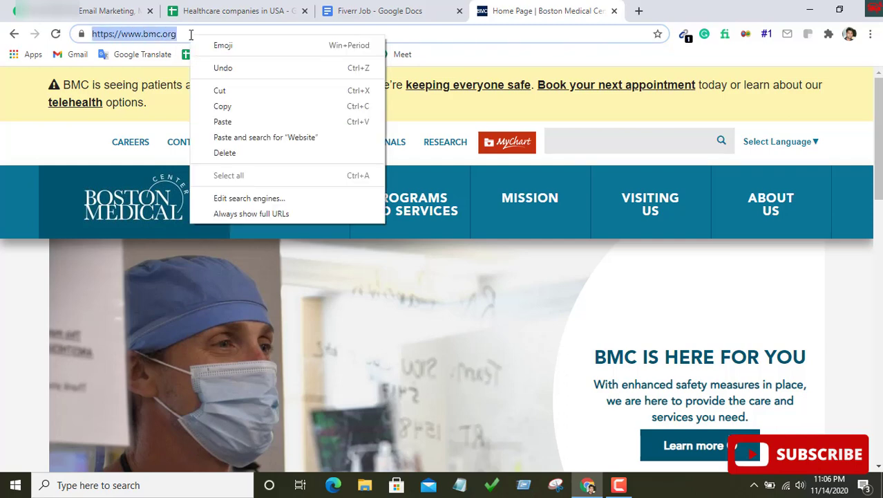
left_click(233, 105)
left_click(242, 11)
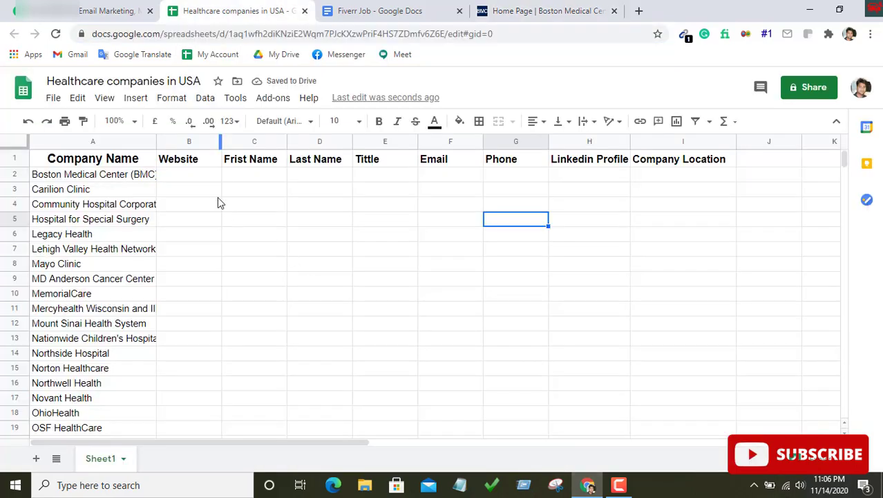
left_click(193, 177)
right_click(193, 176)
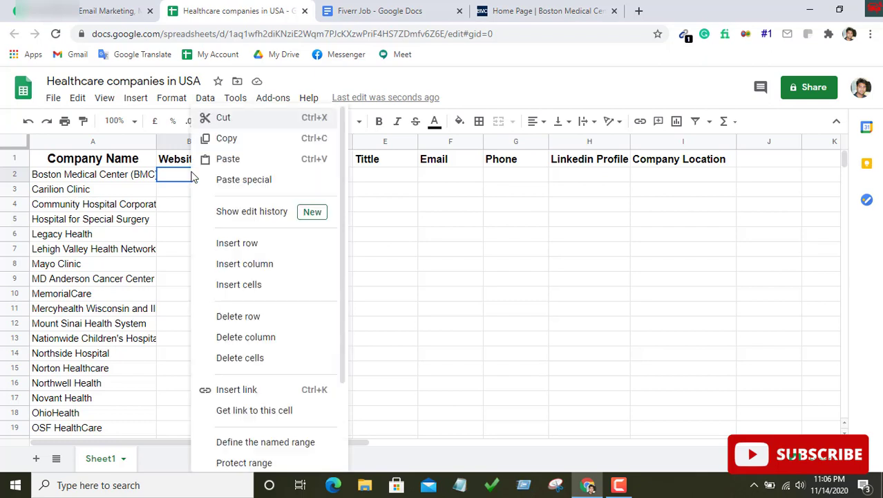
left_click(234, 158)
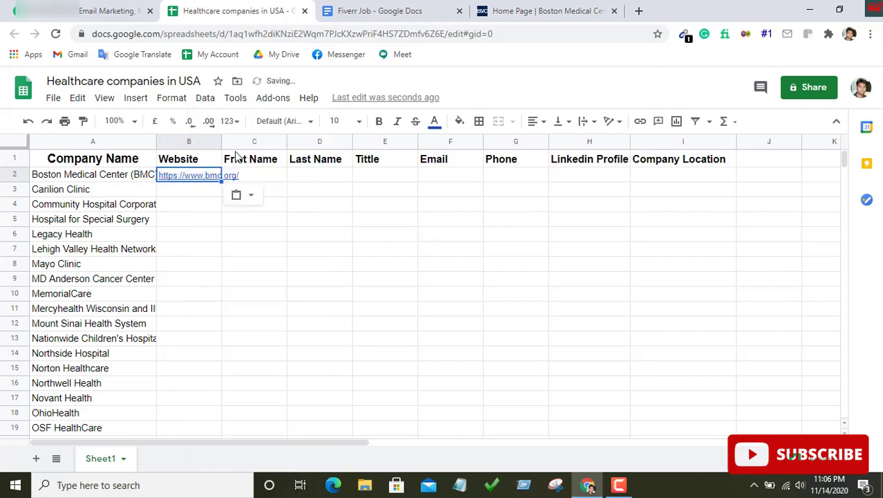
left_click(267, 177)
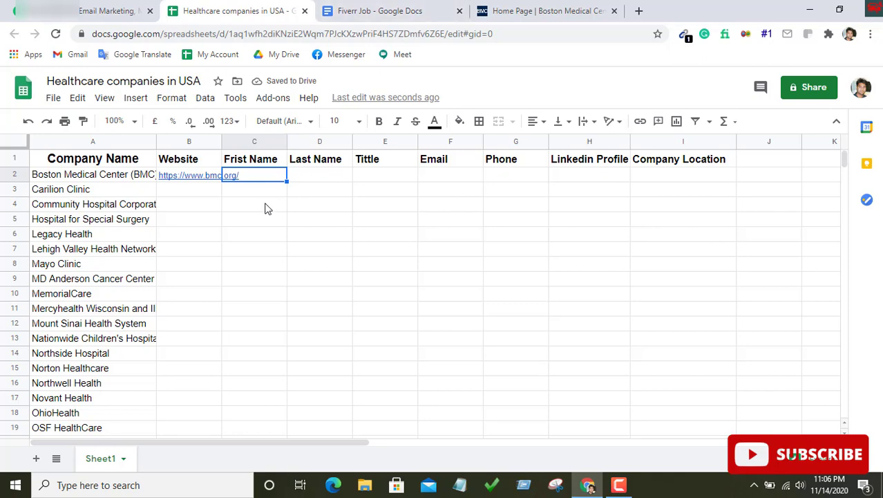
Go to the Executive Leadership page under About Us on the BMC website
left_click(521, 11)
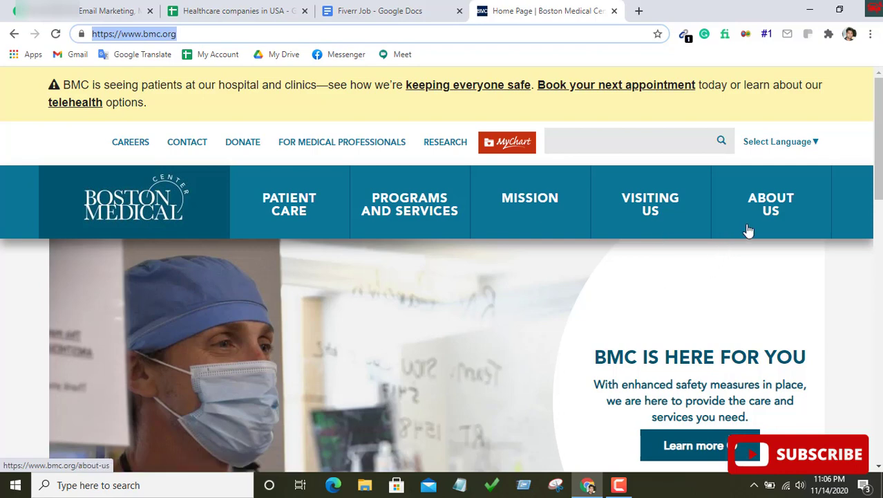
left_click(790, 214)
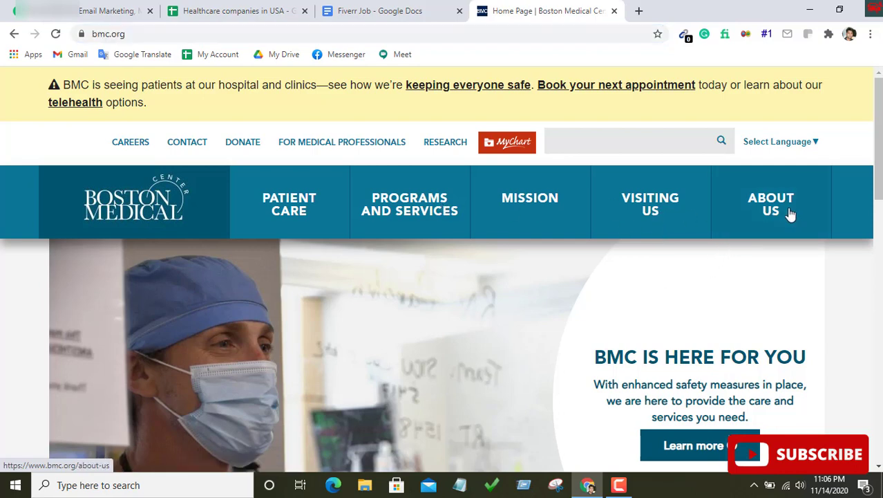
mouse_move(790, 215)
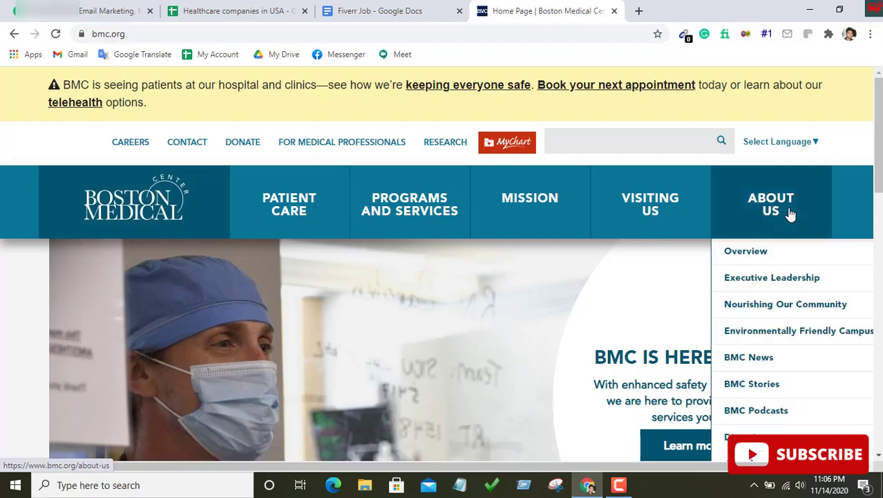
left_click(774, 277)
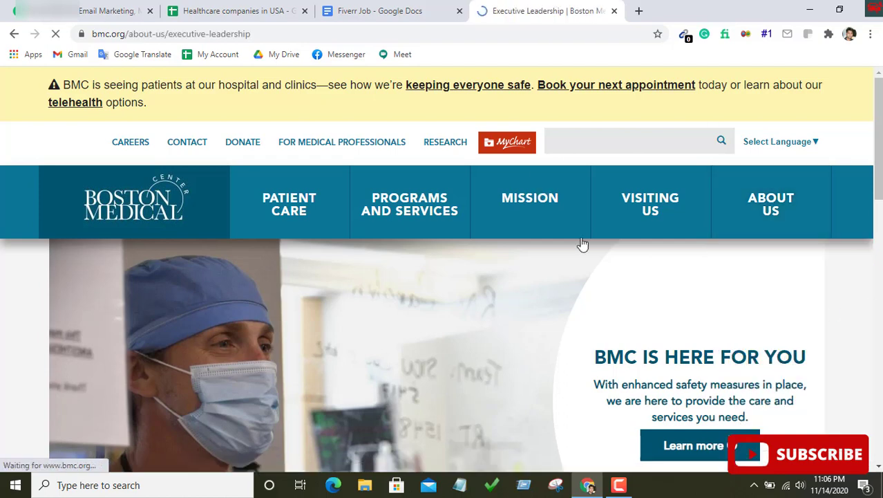
scroll(474, 260, "down", 1)
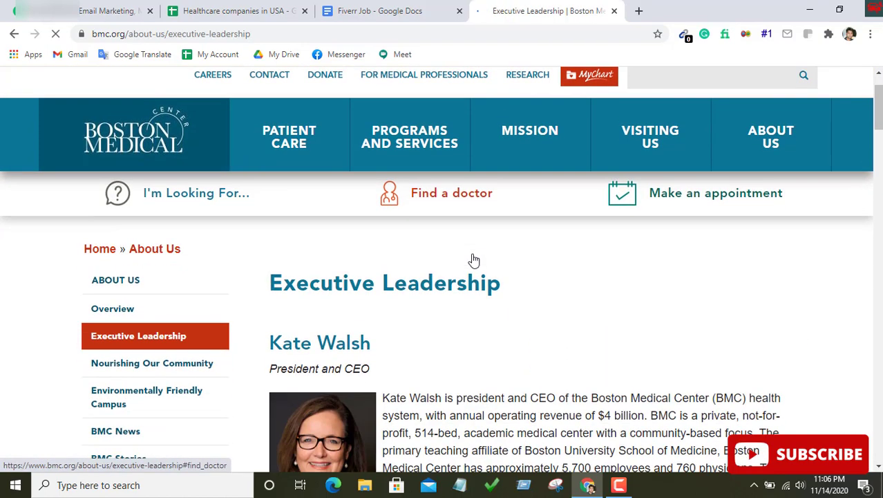
scroll(466, 228, "down", 2)
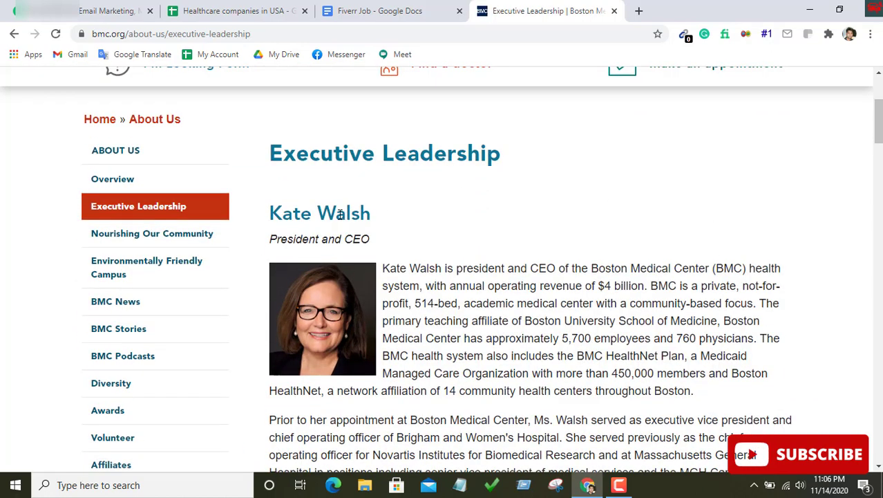
Copy the CEO's first name from the leadership page into C2
left_click_drag(273, 211, 311, 213)
right_click(305, 214)
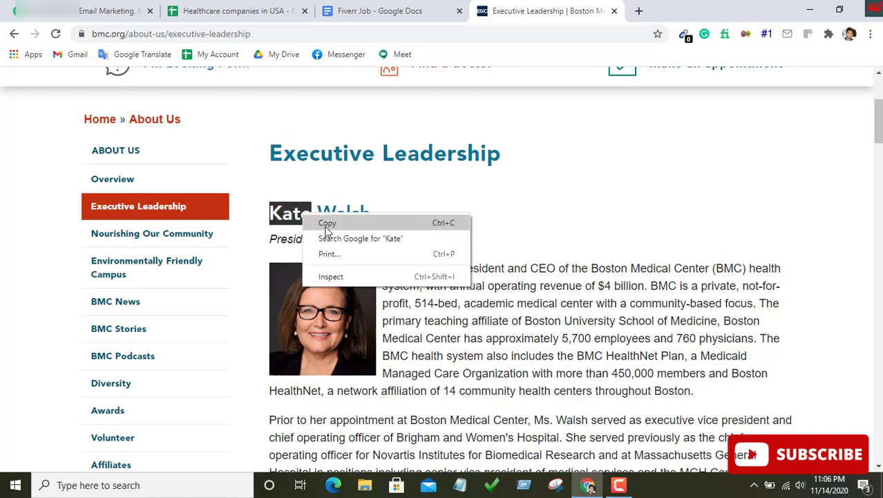
left_click(324, 222)
left_click(238, 11)
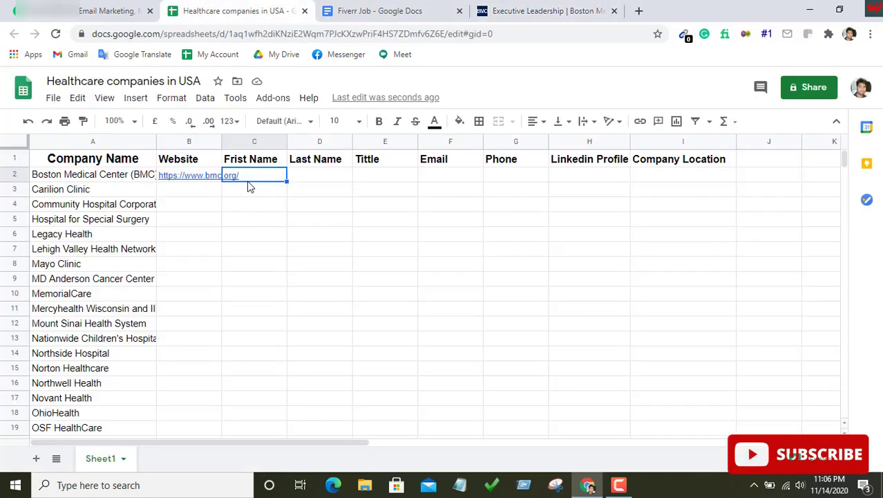
double_click(247, 174)
right_click(252, 173)
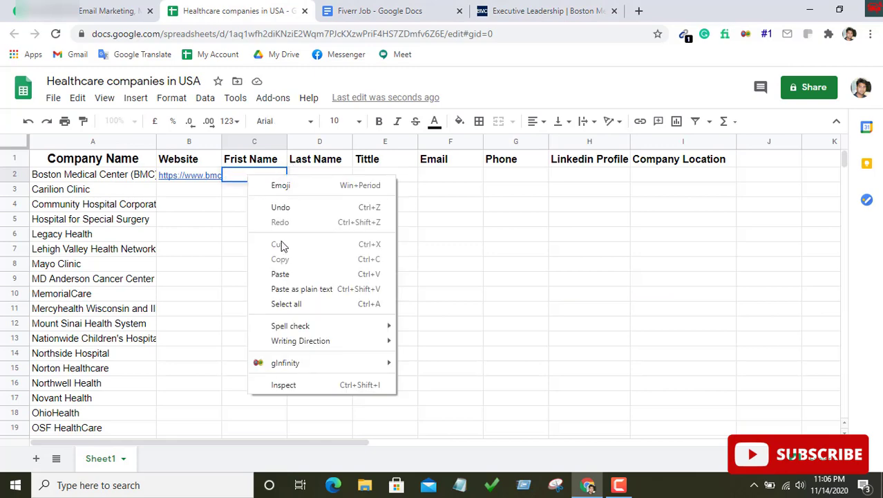
left_click(284, 274)
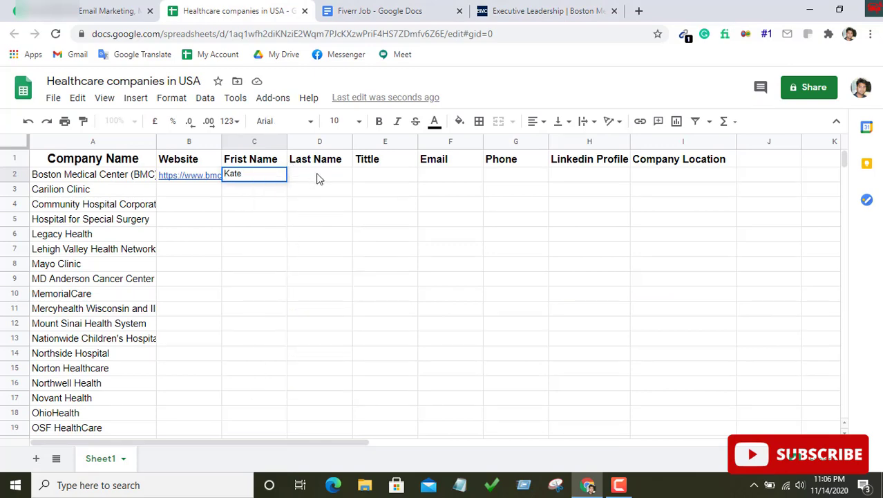
left_click(322, 178)
Copy the CEO's last name and start pasting it into D2
left_click(515, 10)
left_click_drag(318, 214, 378, 217)
right_click(380, 216)
left_click(379, 222)
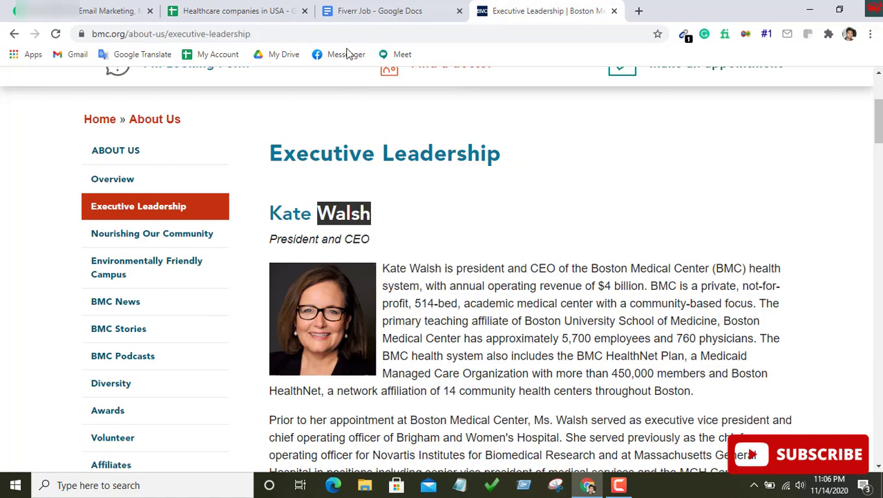
left_click(272, 10)
double_click(306, 177)
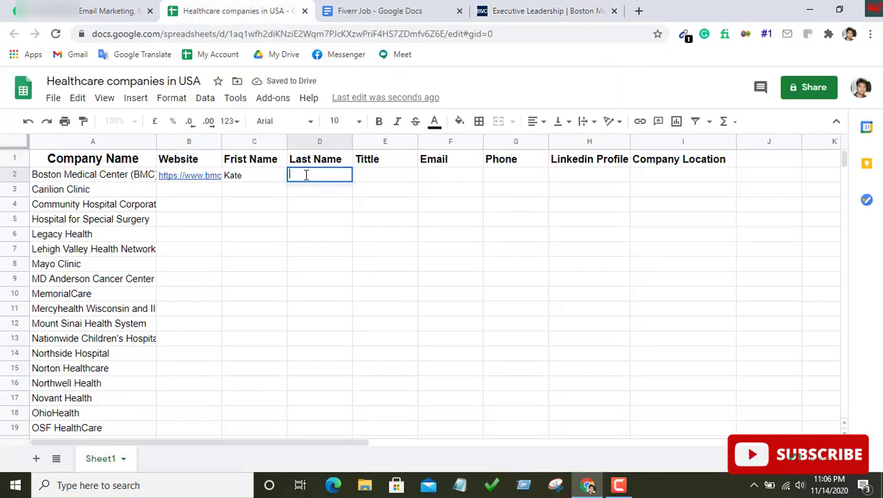
right_click(306, 176)
Finish pasting the last name into D2 and copy the 'President and CEO' title
left_click(338, 274)
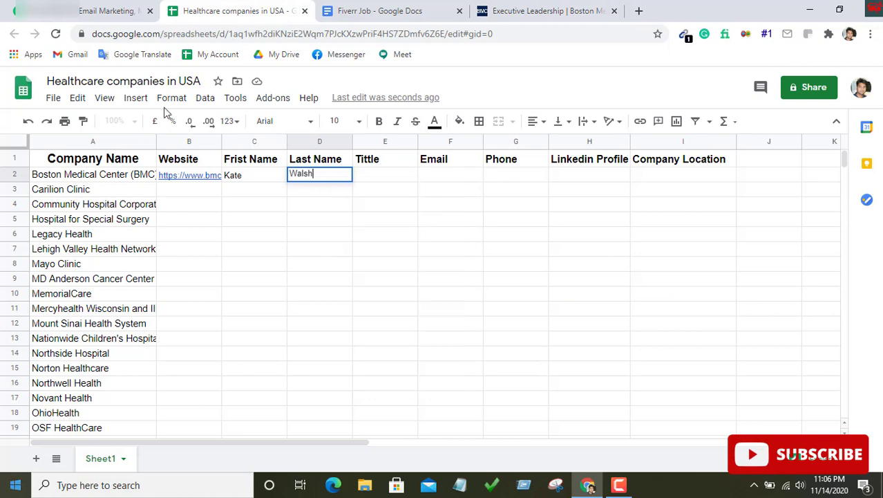
left_click(379, 177)
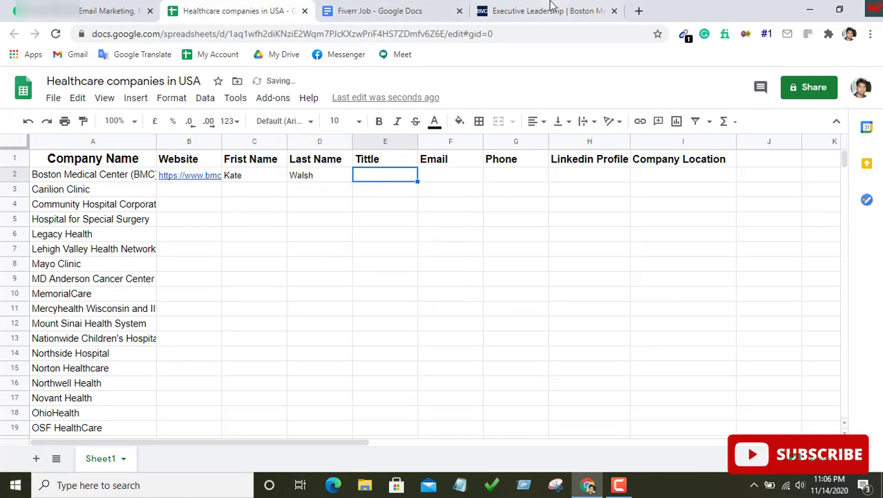
left_click(549, 10)
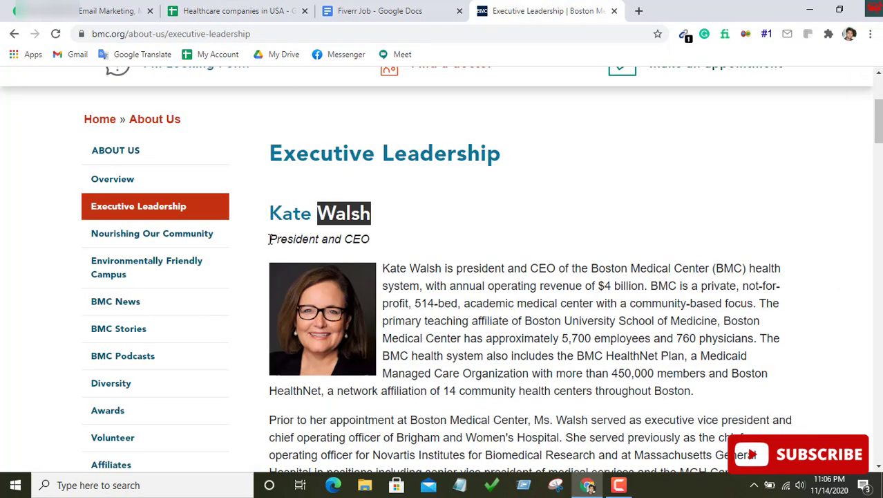
left_click_drag(269, 238, 371, 242)
right_click(358, 233)
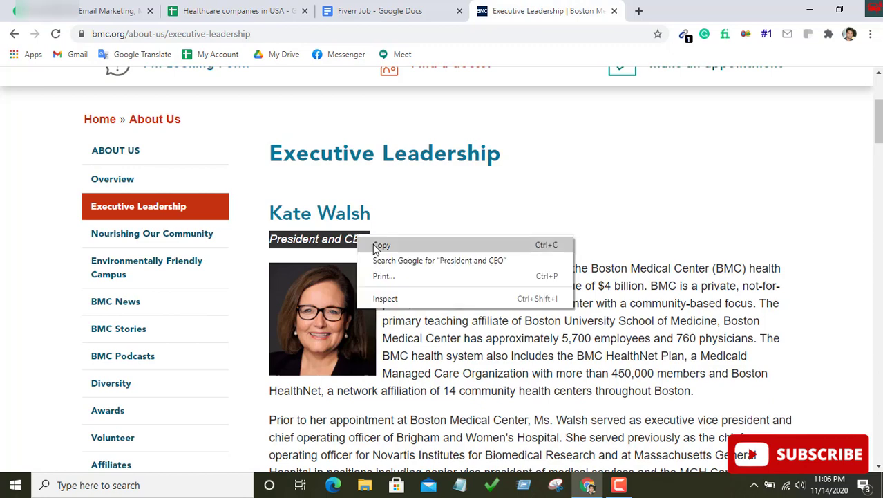
left_click(374, 244)
left_click(390, 11)
left_click(245, 10)
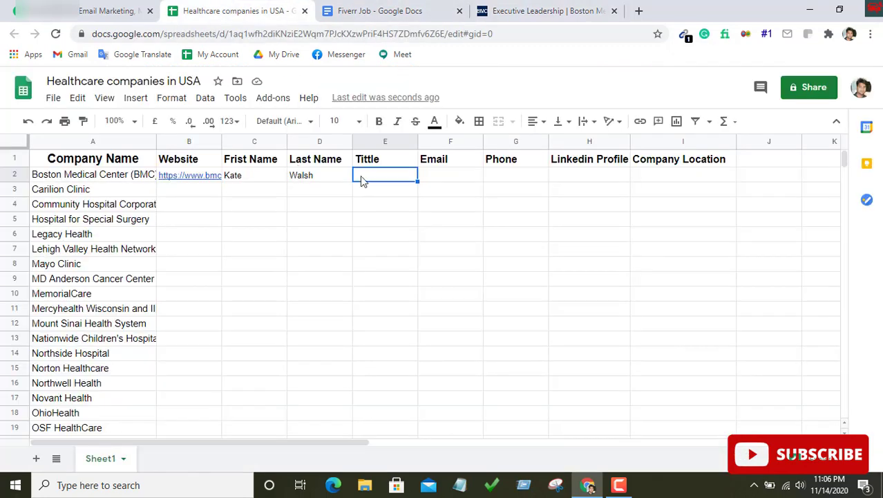
Paste 'President and CEO' into E2 and widen column E to fit
right_click(379, 178)
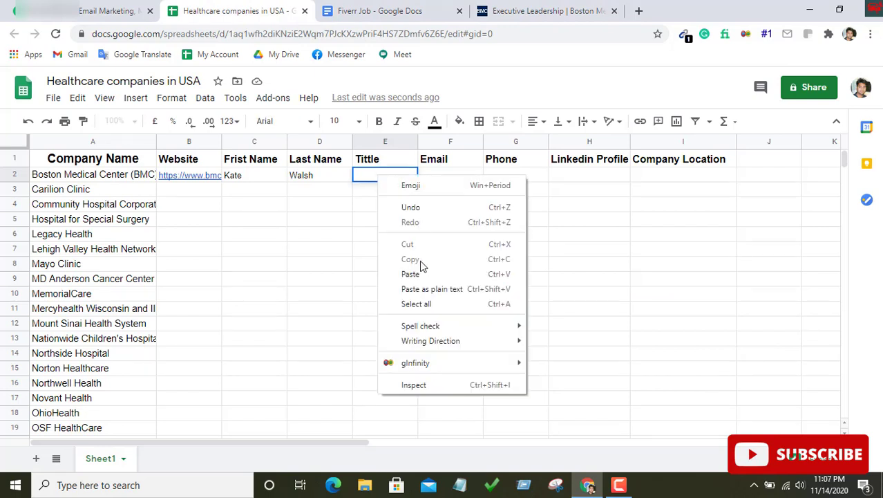
left_click(421, 273)
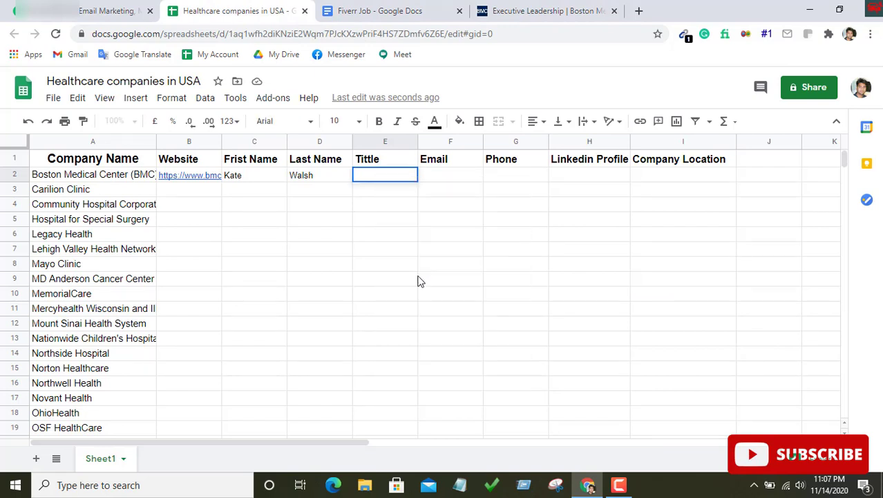
left_click(355, 203)
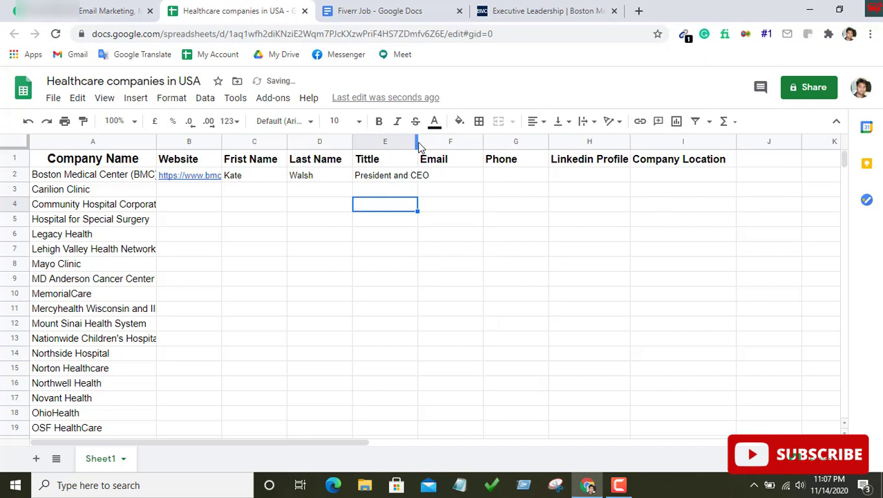
left_click_drag(418, 140, 434, 140)
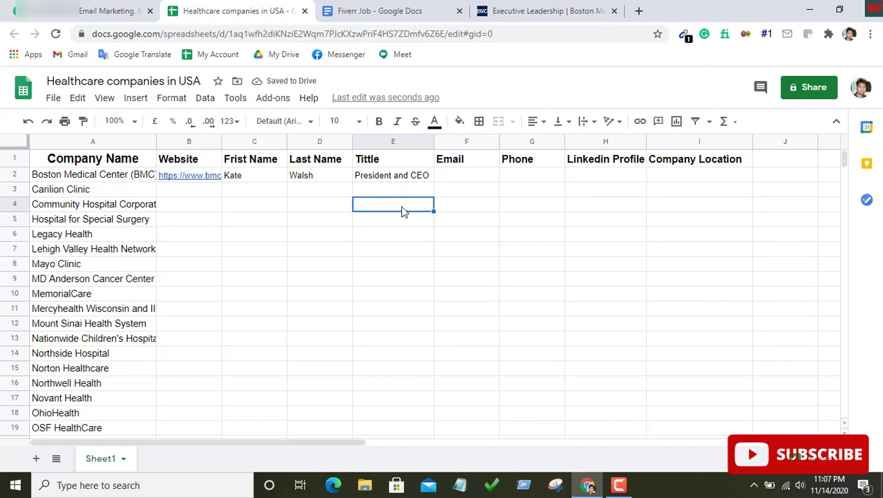
Open Gmail in a new tab and copy the CEO's full name from the leadership page
right_click(74, 55)
left_click(97, 61)
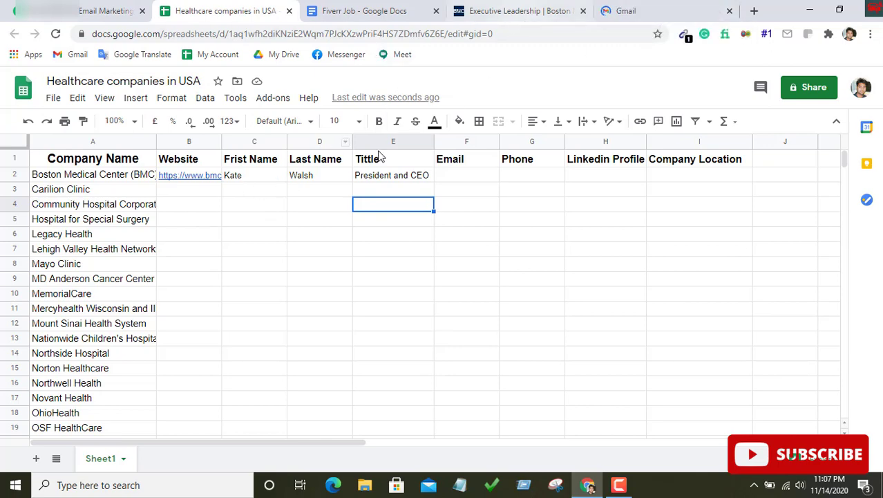
left_click(501, 6)
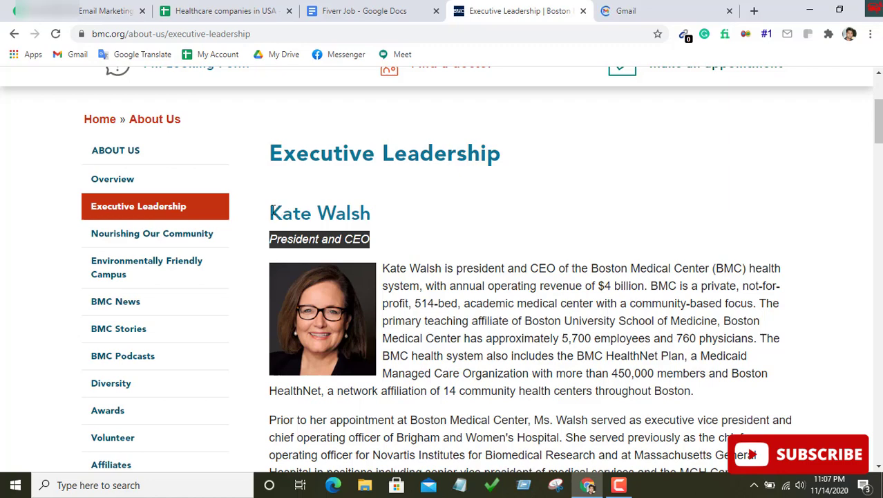
left_click_drag(272, 211, 374, 215)
right_click(357, 212)
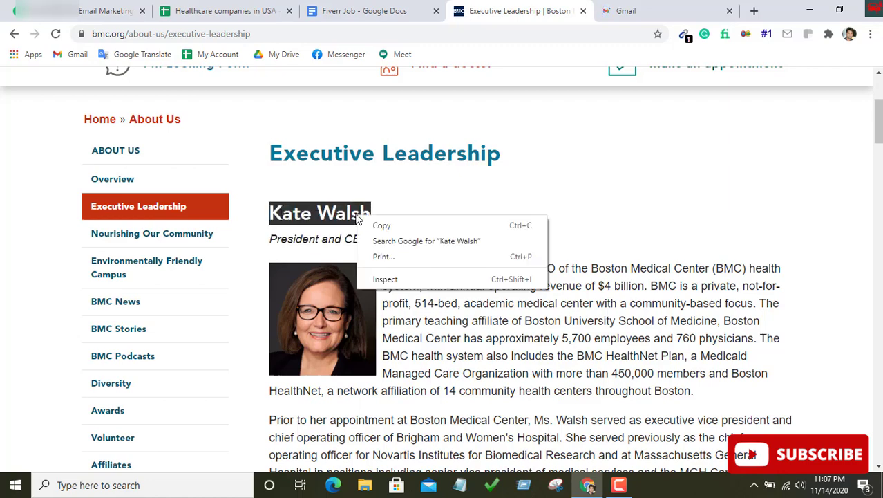
left_click(380, 226)
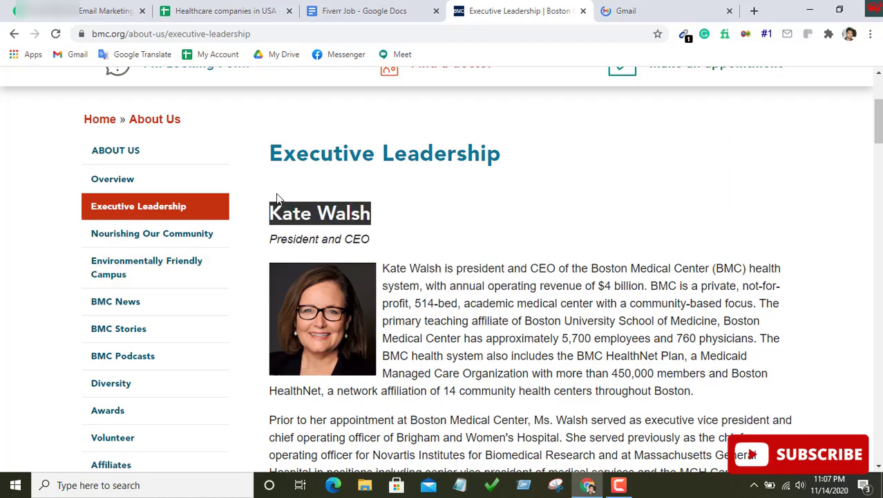
left_click(649, 7)
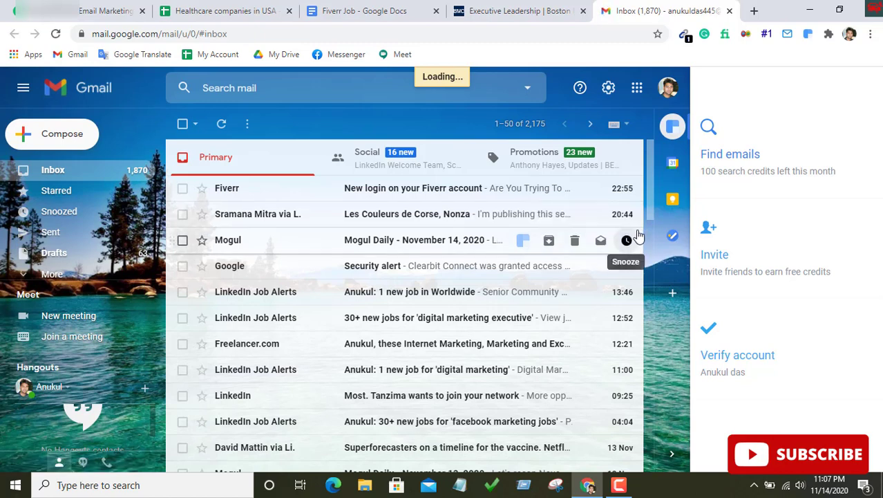
Start a new Gmail message and paste the CEO's name into the To field
key("c")
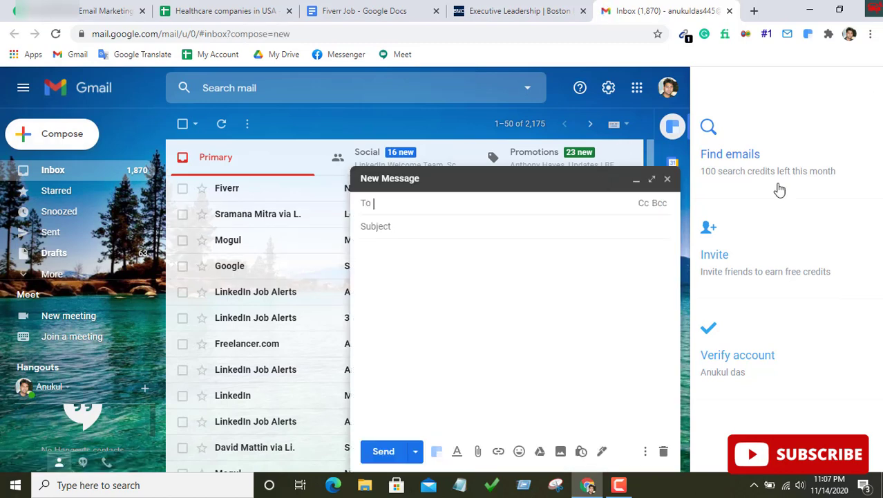
right_click(399, 205)
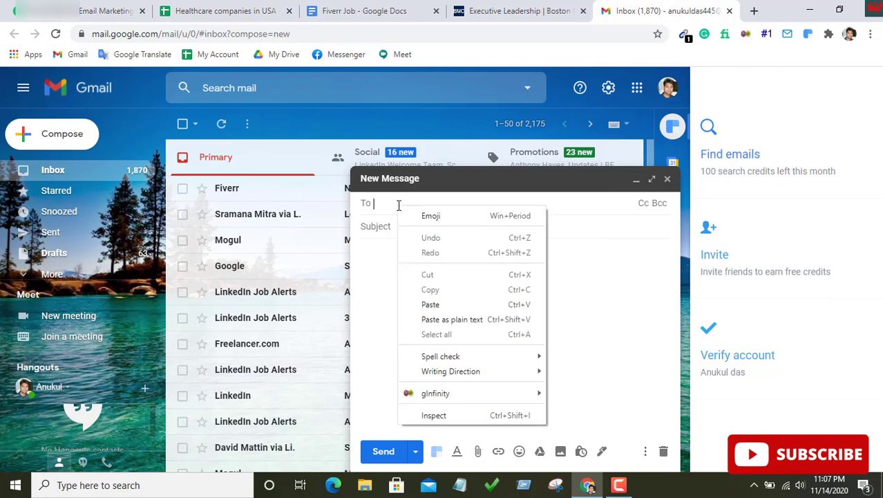
left_click(446, 304)
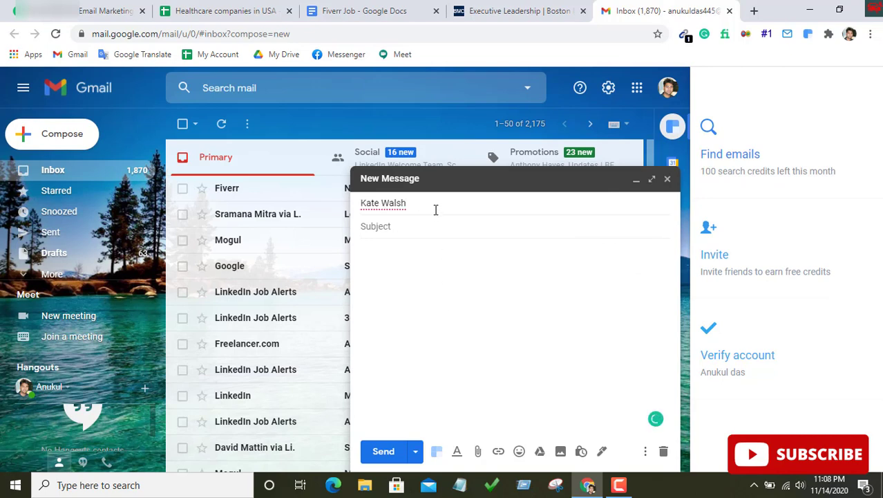
left_click(428, 223)
double_click(408, 200)
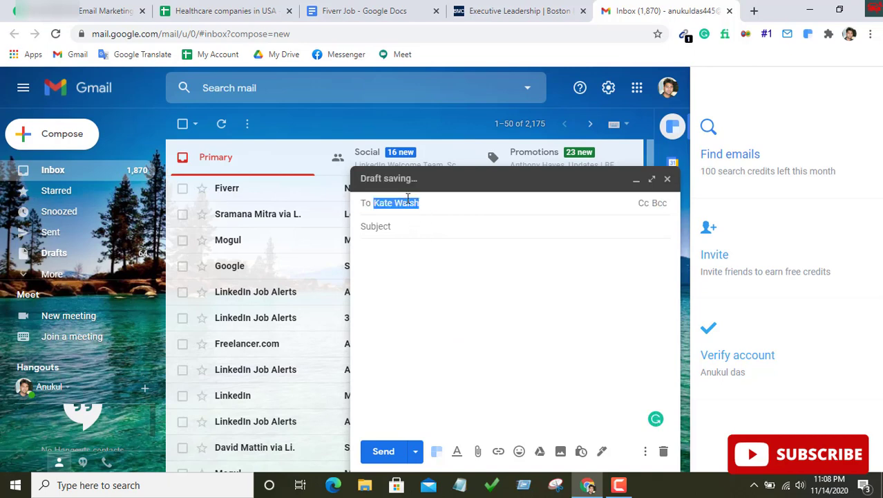
left_click(399, 204)
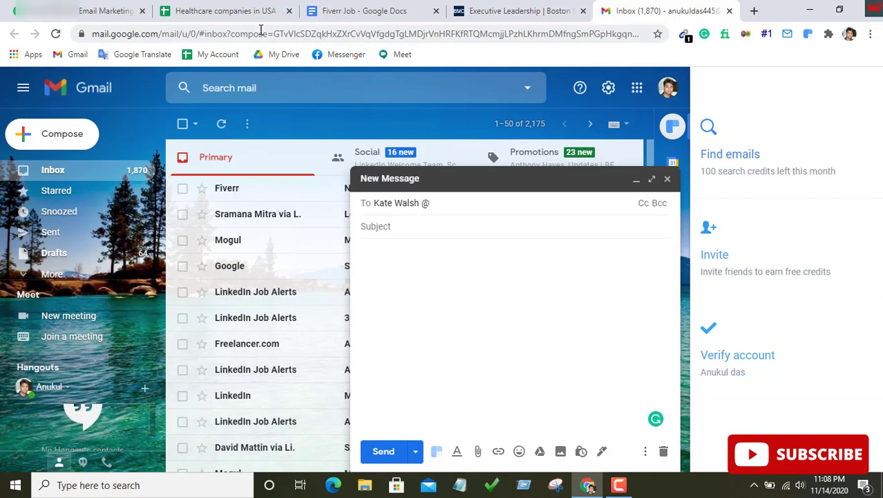
Append the bmc.org domain after the @ and accept the suggested email address
left_click(519, 10)
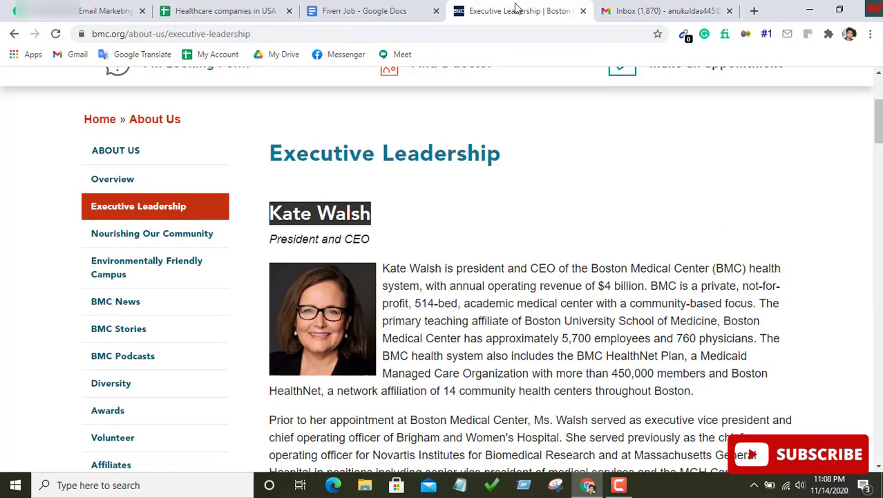
left_click_drag(92, 34, 176, 38)
left_click(144, 35)
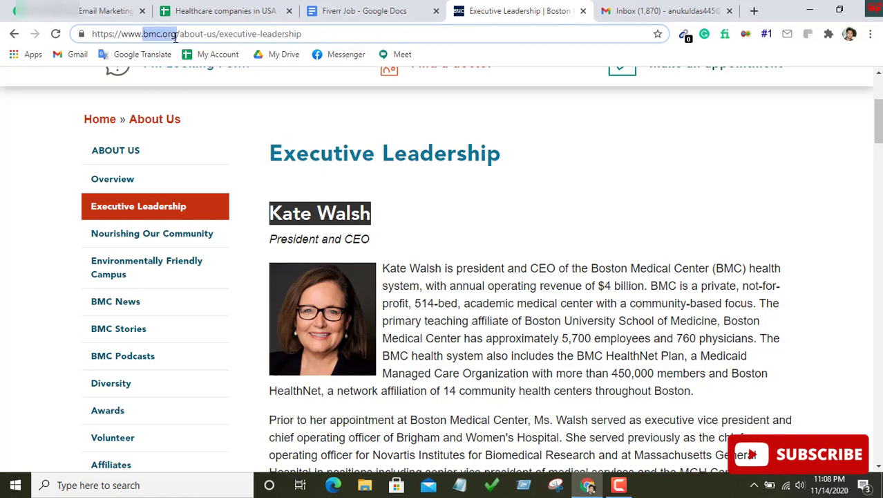
right_click(173, 38)
left_click(207, 104)
left_click(664, 12)
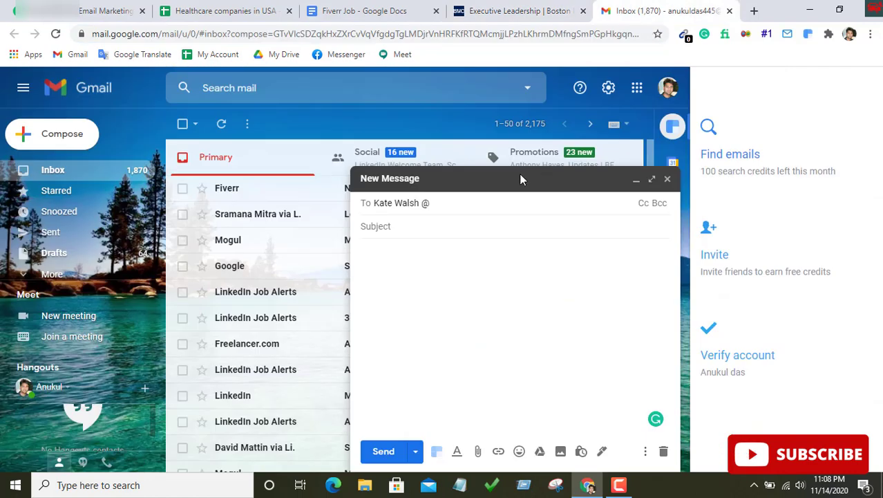
right_click(446, 203)
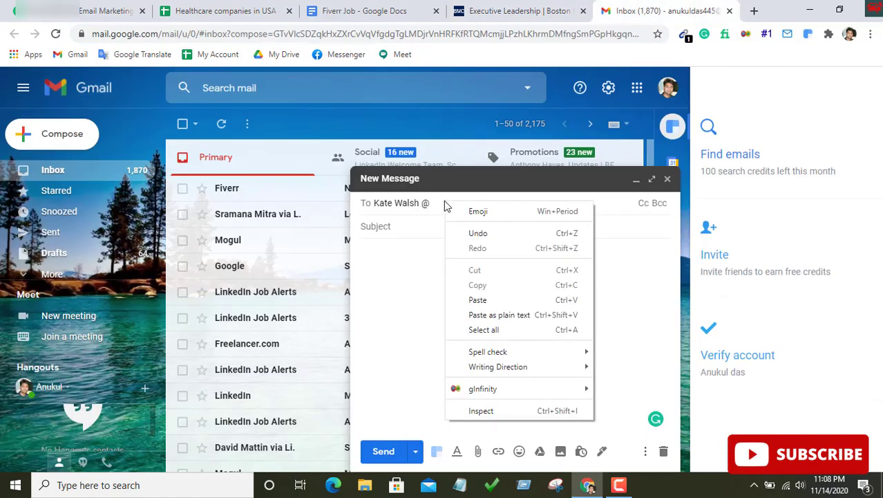
left_click(493, 300)
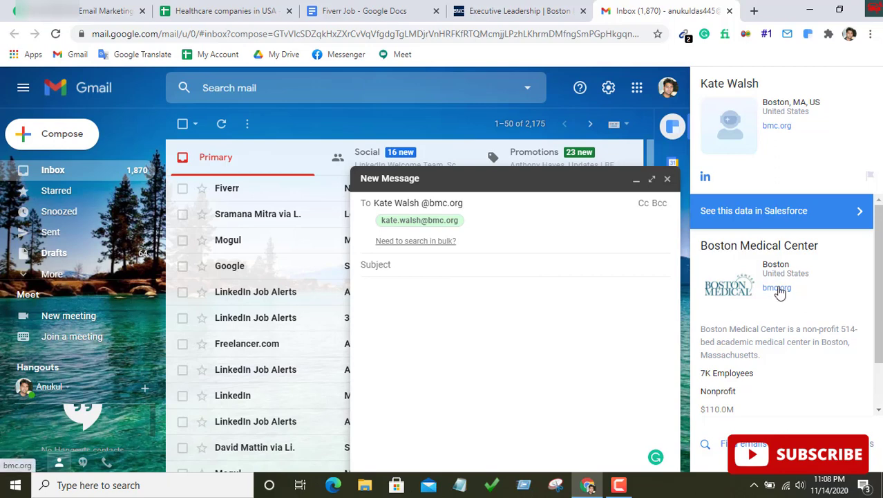
left_click(418, 229)
Copy the CEO's resolved email address and return to the spreadsheet
mouse_move(409, 203)
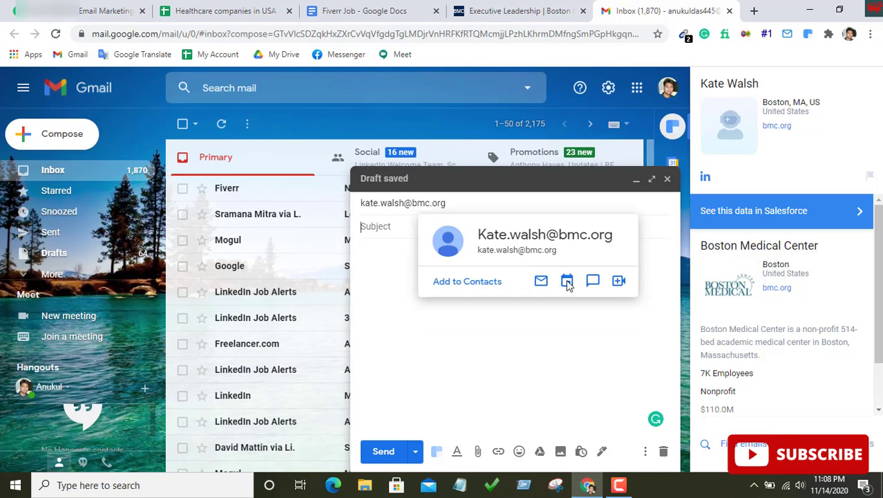
double_click(416, 203)
right_click(416, 205)
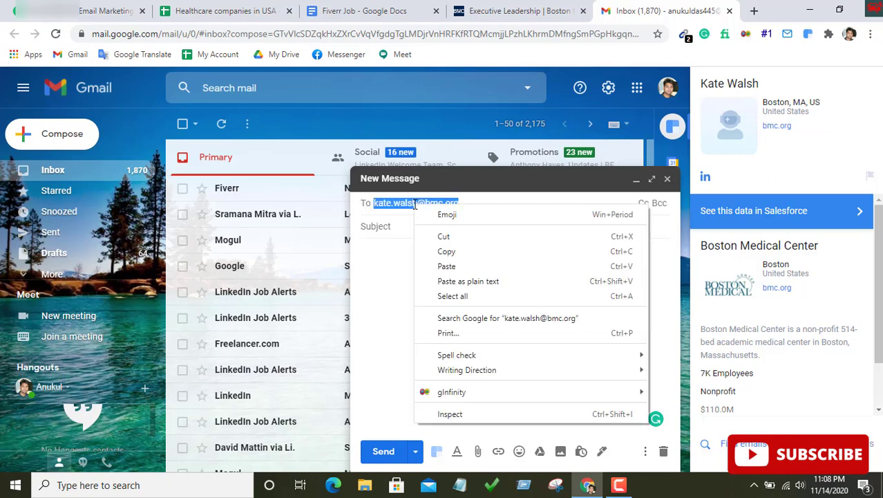
left_click(447, 251)
key("ctrl+Page_Up")
key("ctrl+Page_Up")
key("ctrl+Page_Up")
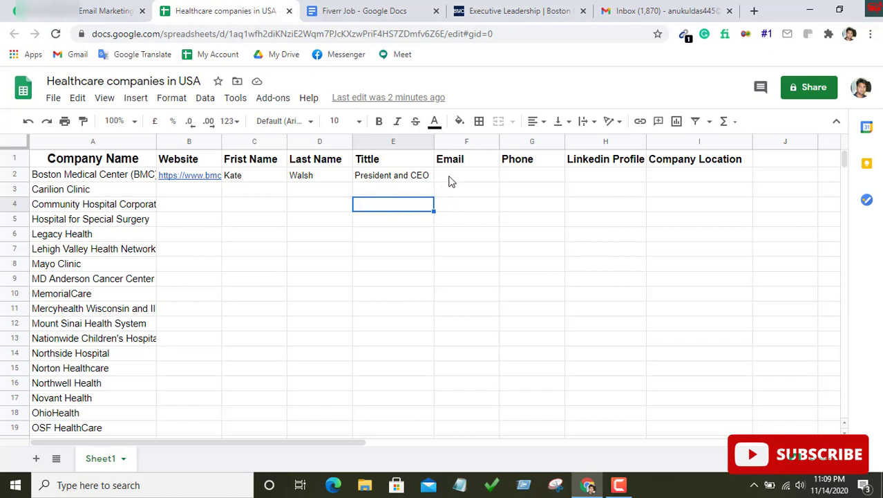
Paste the CEO's email address into F2 and open a new browser tab
double_click(450, 175)
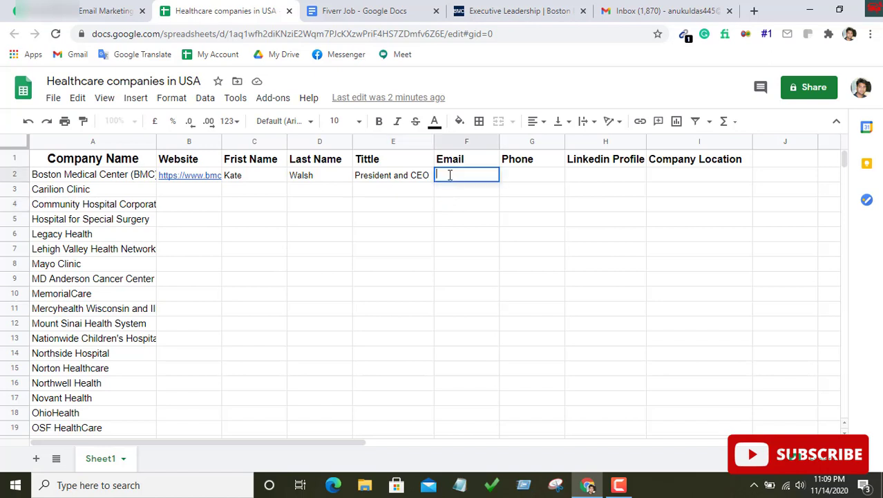
right_click(450, 175)
left_click(489, 273)
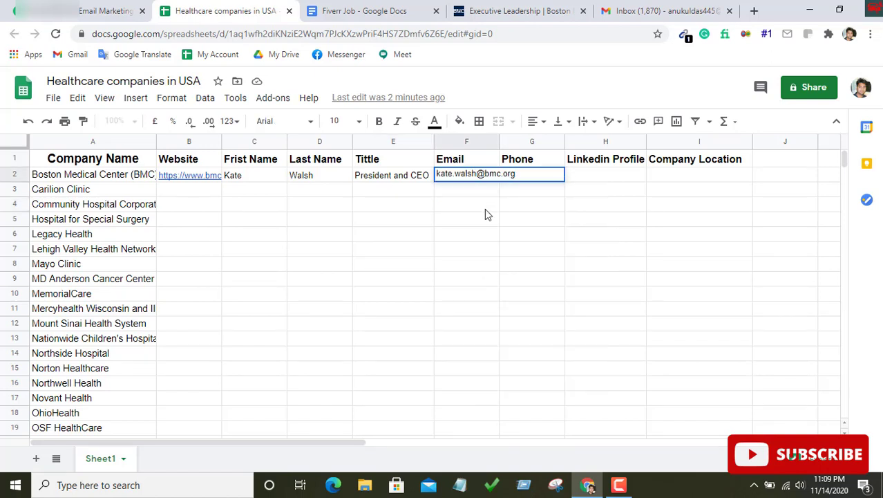
key("Return")
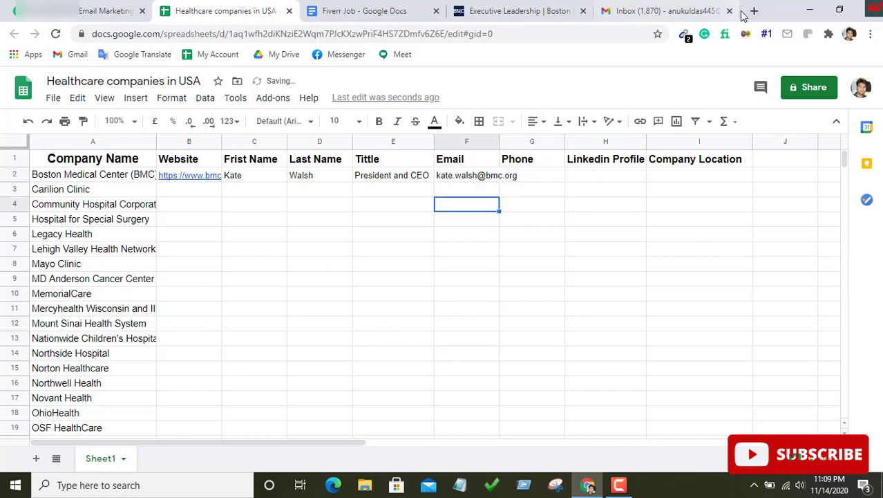
left_click(755, 11)
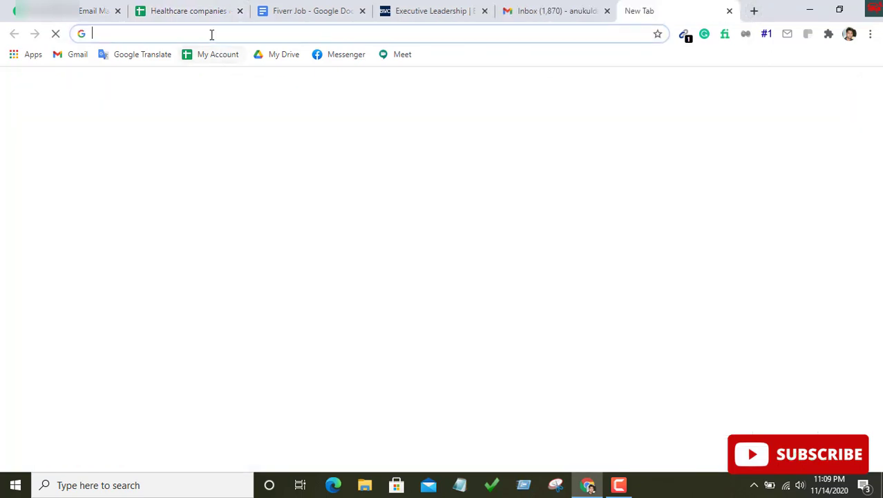
Google the quoted email address plus 'phone' and copy the number from the snippet
type("\"")
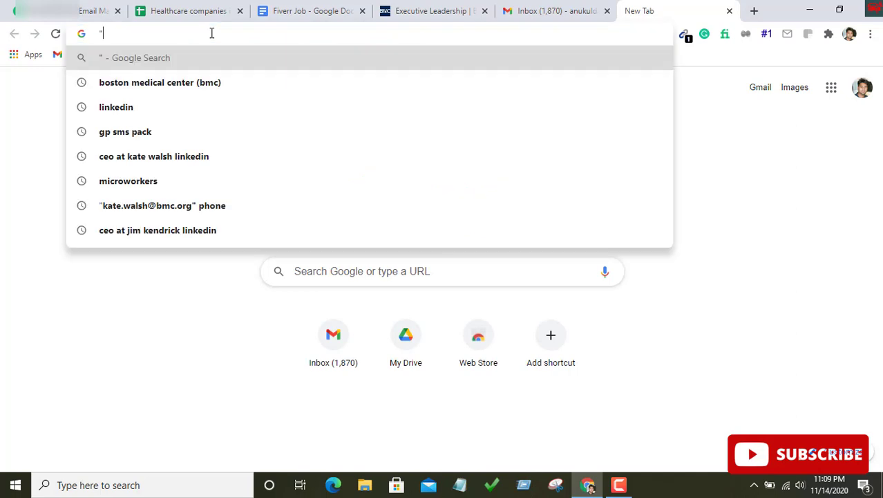
key("ctrl+v")
type("\"")
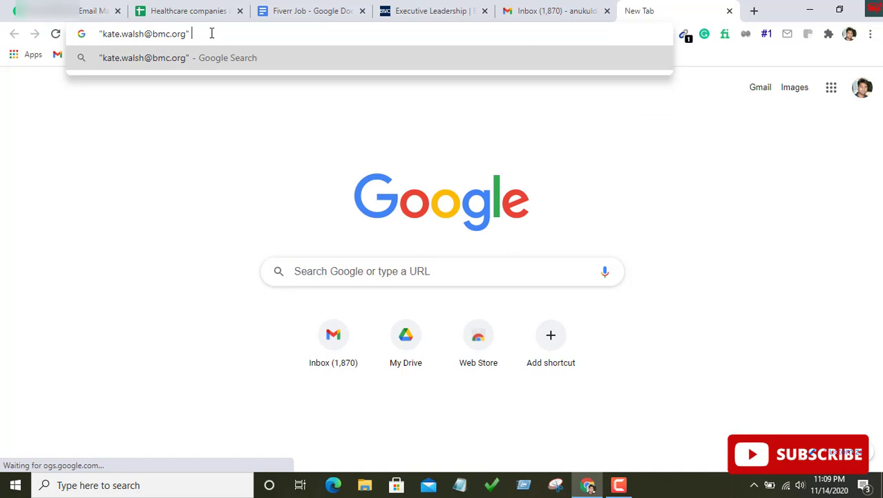
type(" emai")
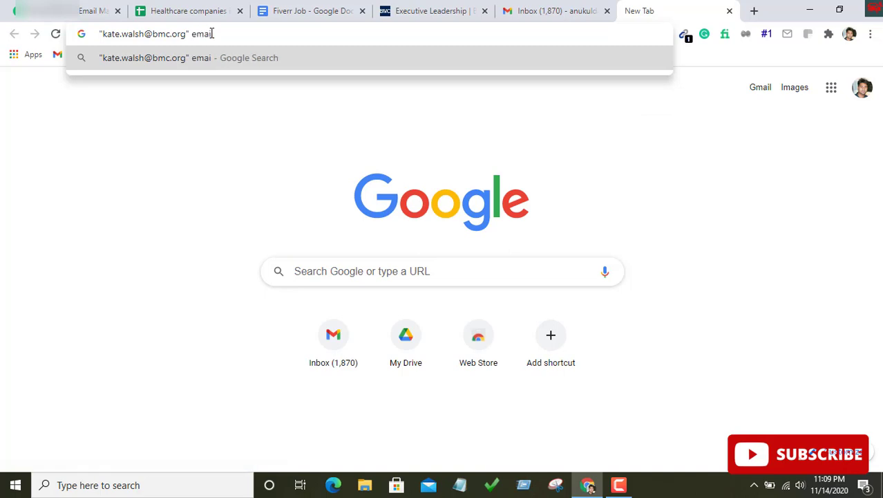
key("BackSpace")
key("BackSpace")
key("BackSpace")
key("BackSpace")
type("phone")
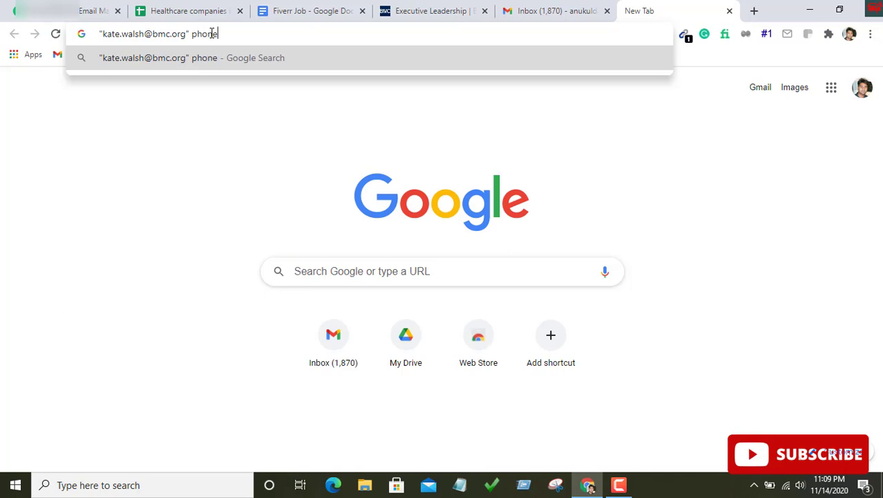
key("Return")
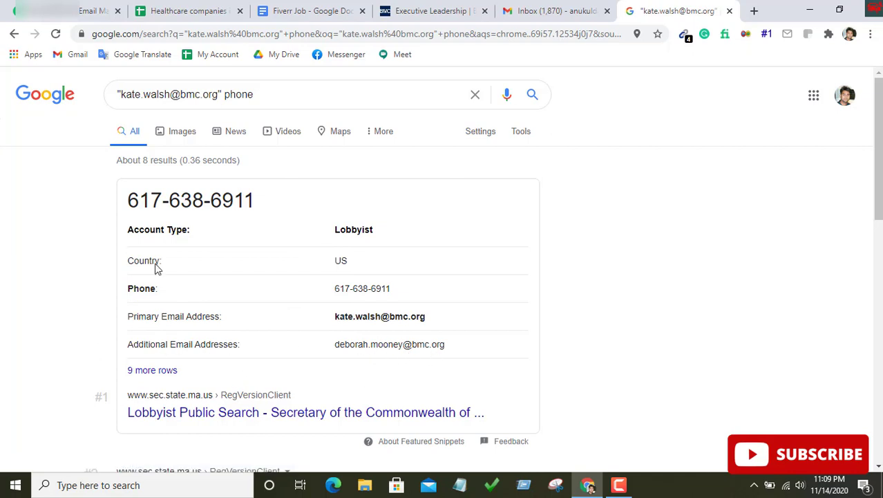
left_click_drag(257, 202, 130, 195)
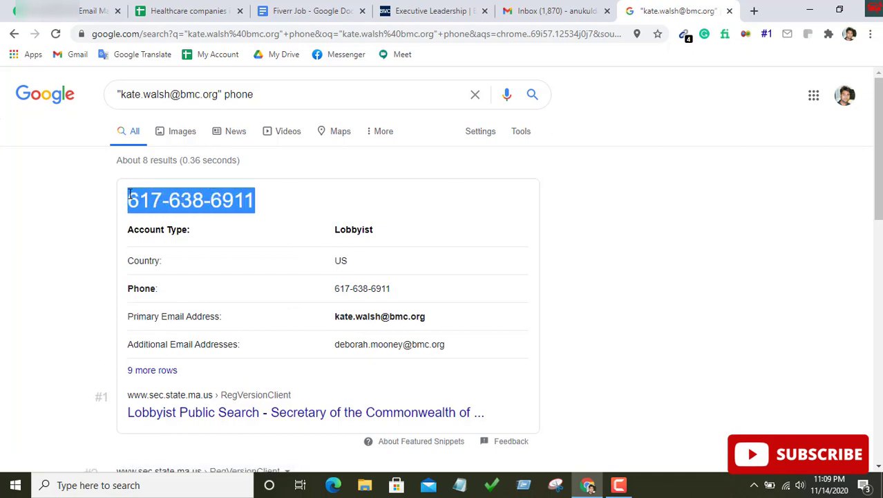
right_click(141, 197)
left_click(162, 206)
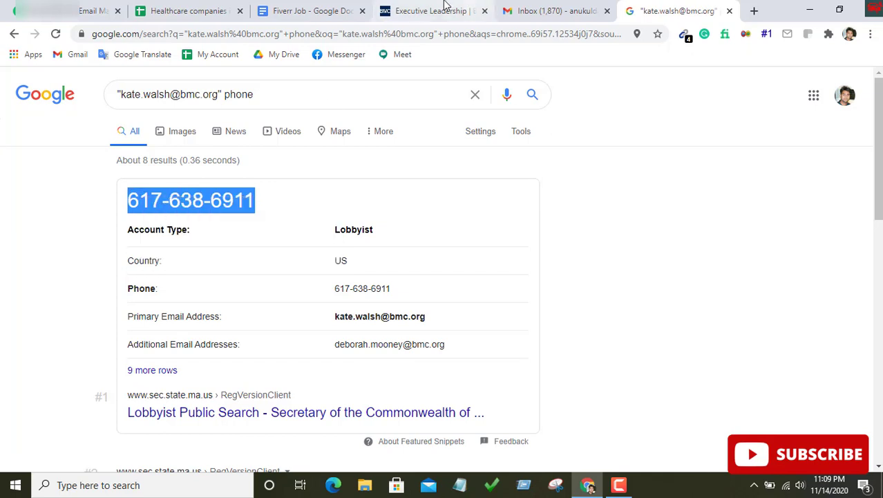
Paste the CEO's phone number into the Phone cell G2
left_click(182, 8)
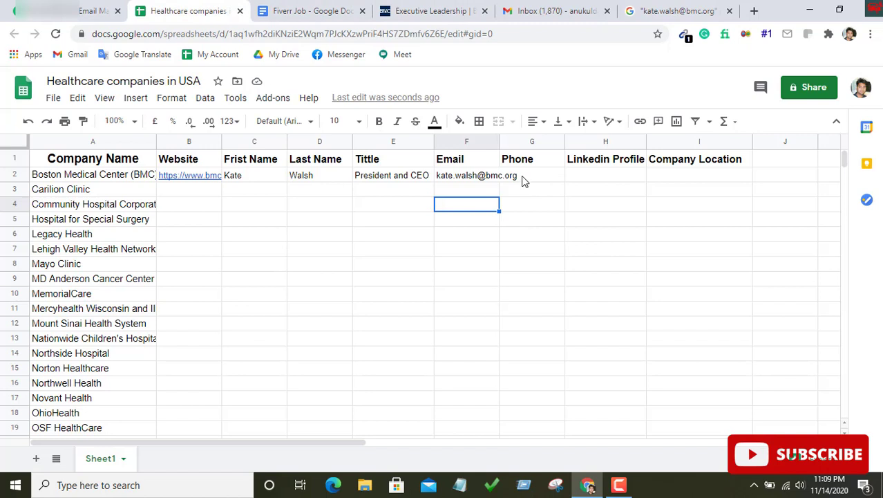
double_click(524, 177)
right_click(519, 179)
left_click(553, 271)
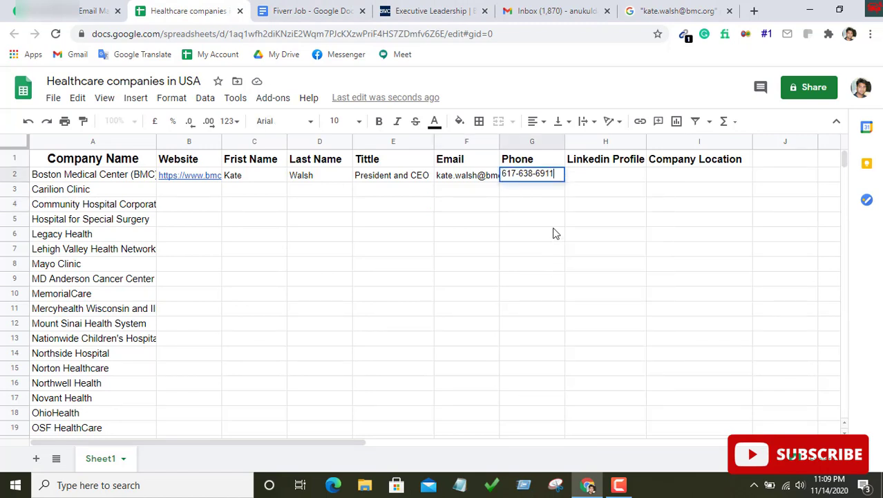
left_click(605, 177)
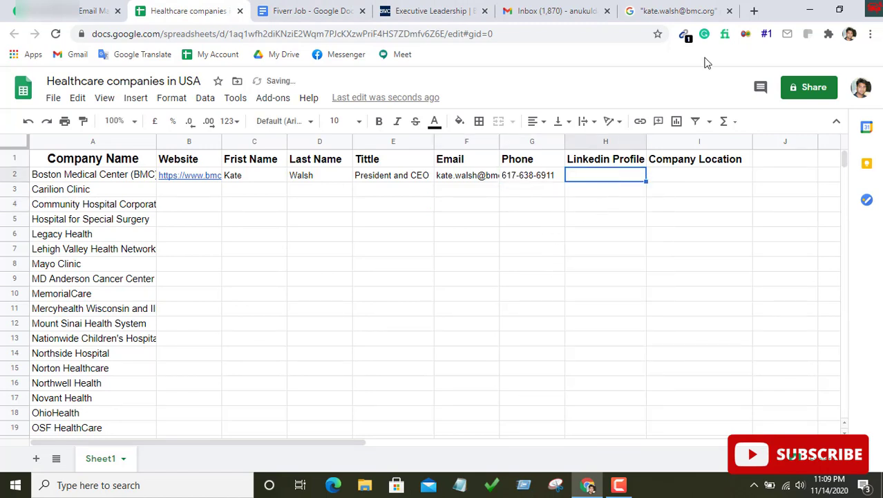
left_click(451, 11)
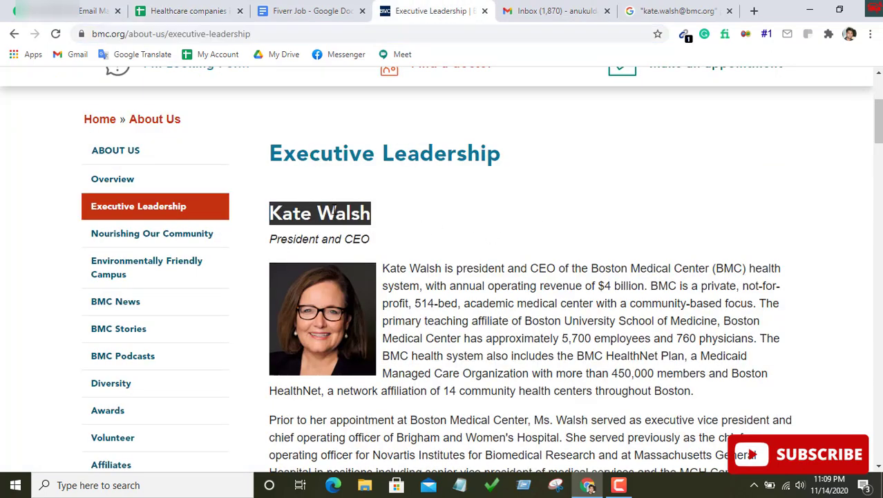
Search 'ceo at' plus the CEO's name and 'linkedin', and open her LinkedIn profile
right_click(335, 209)
left_click(364, 221)
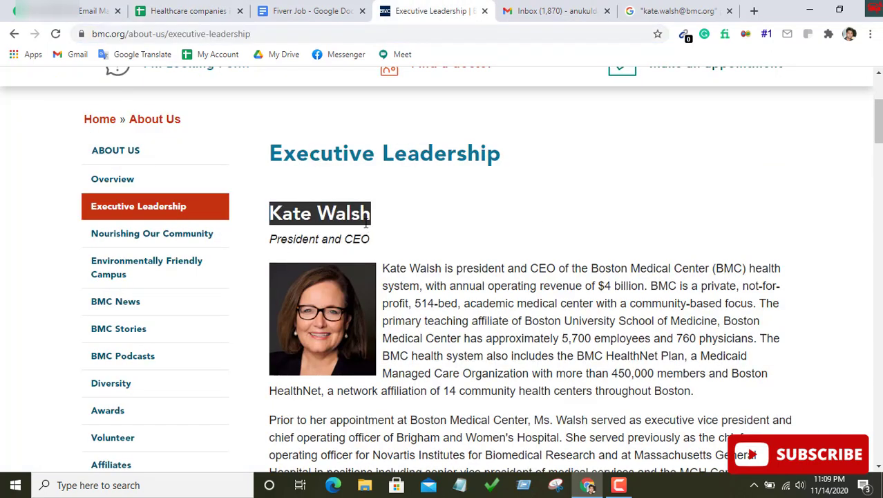
left_click(753, 10)
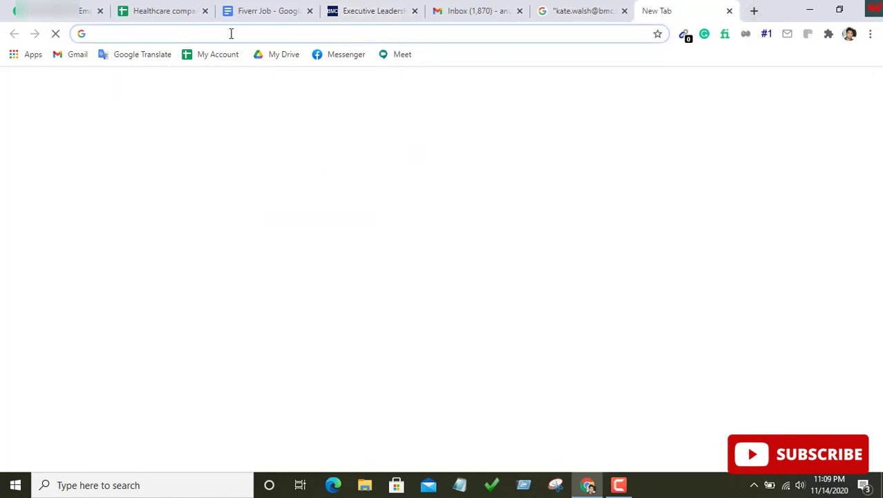
type("ceo ")
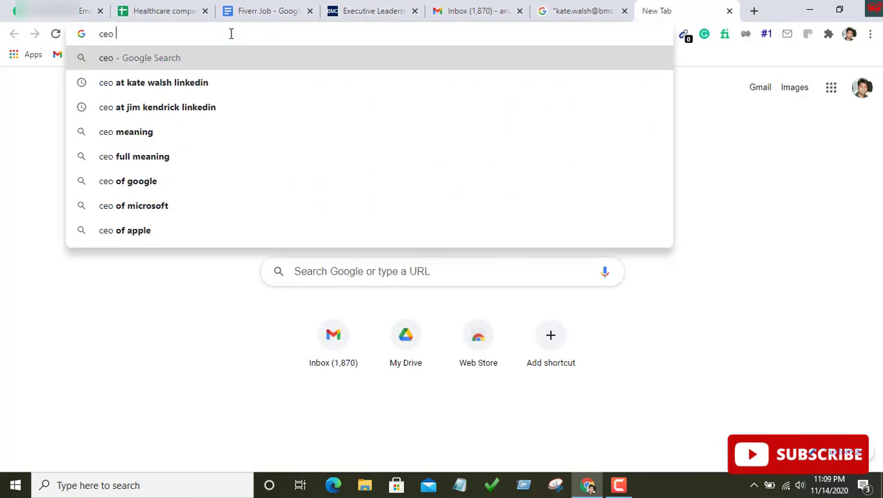
type("at")
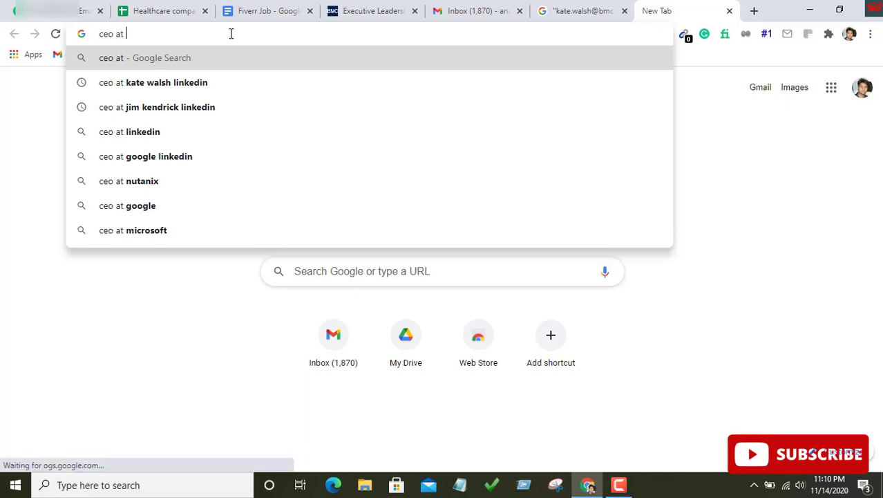
key("ctrl+v")
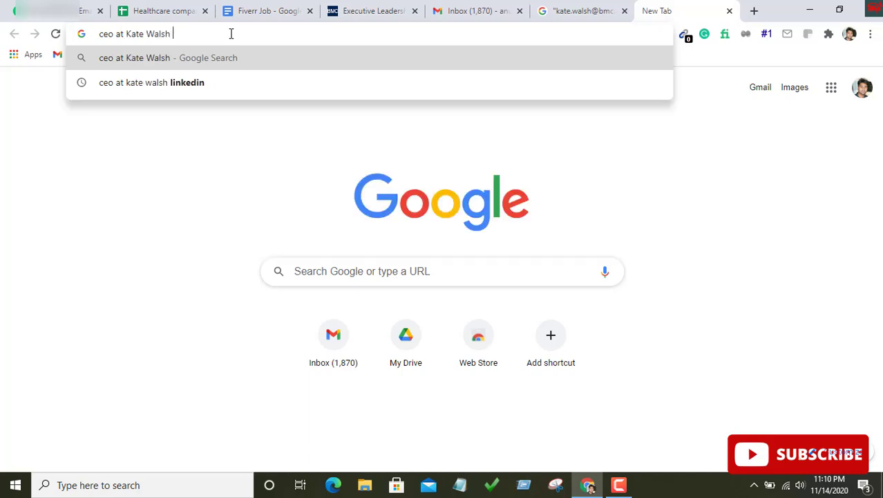
type("linkedin")
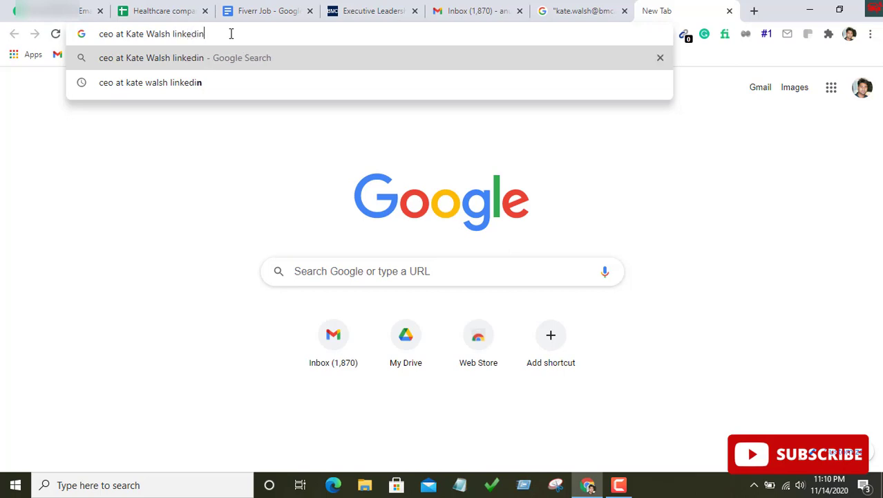
key("Return")
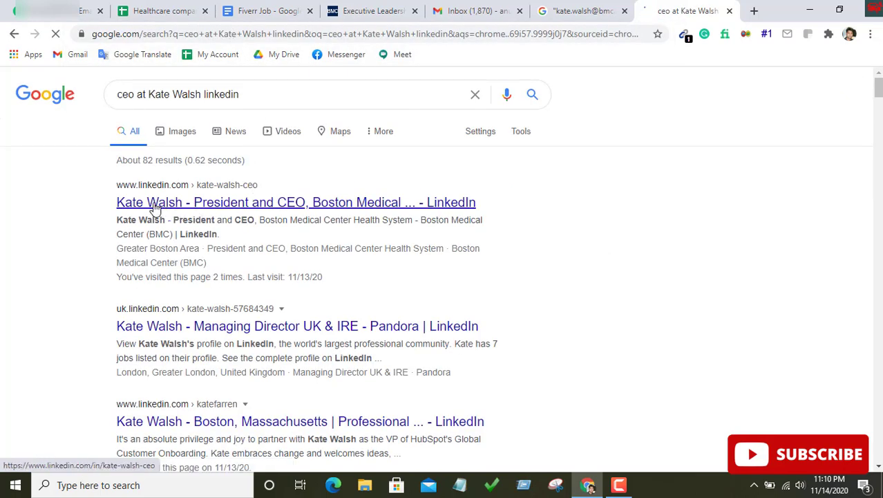
left_click(216, 203)
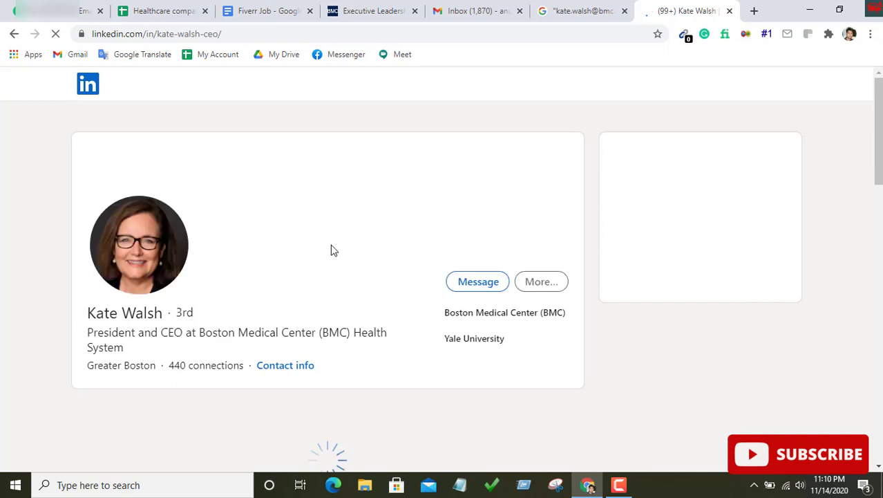
Copy the LinkedIn profile's web address from the address bar
scroll(297, 250, "down", 1)
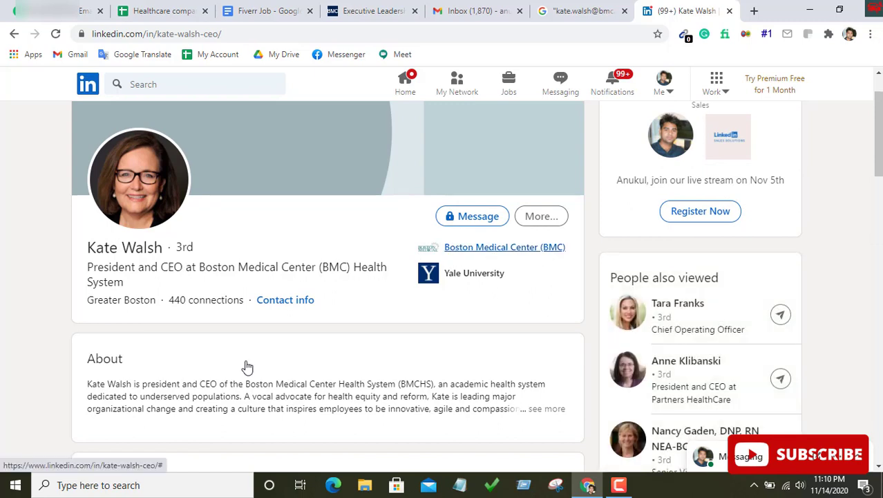
left_click(367, 8)
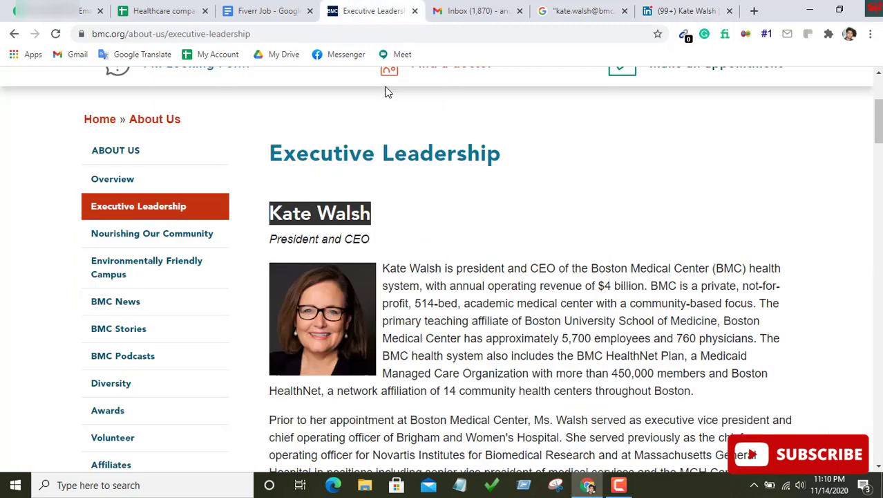
left_click(667, 10)
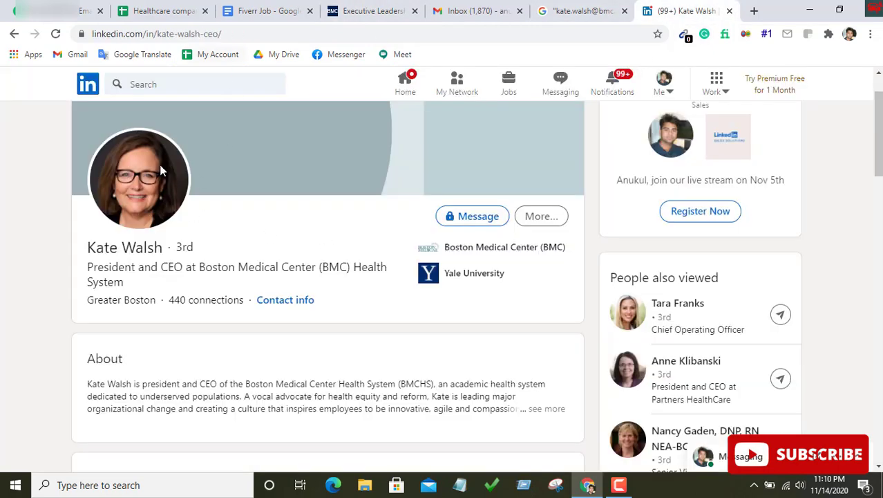
left_click(241, 33)
right_click(241, 34)
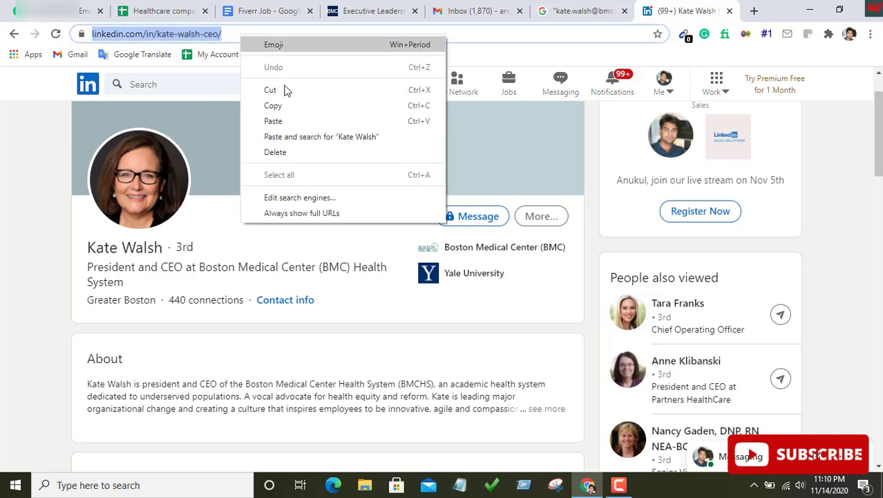
left_click(285, 107)
Paste the CEO's LinkedIn profile link into Linkedin Profile cell H2
left_click(169, 11)
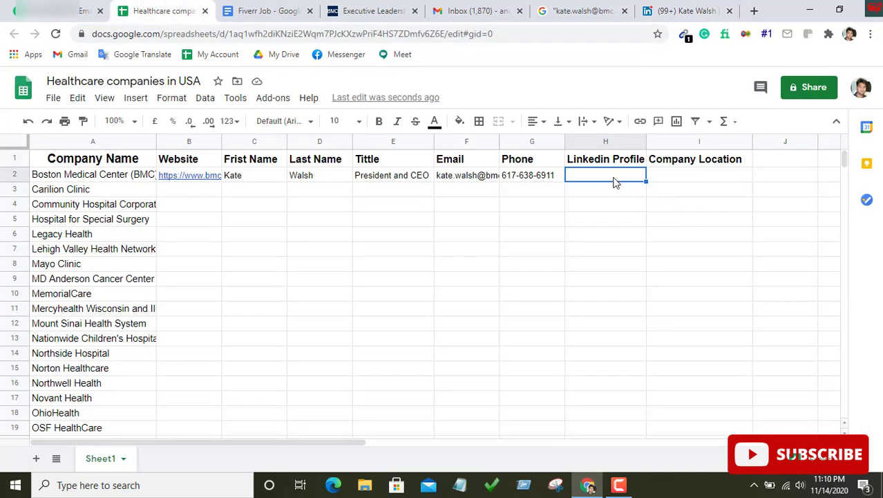
right_click(611, 179)
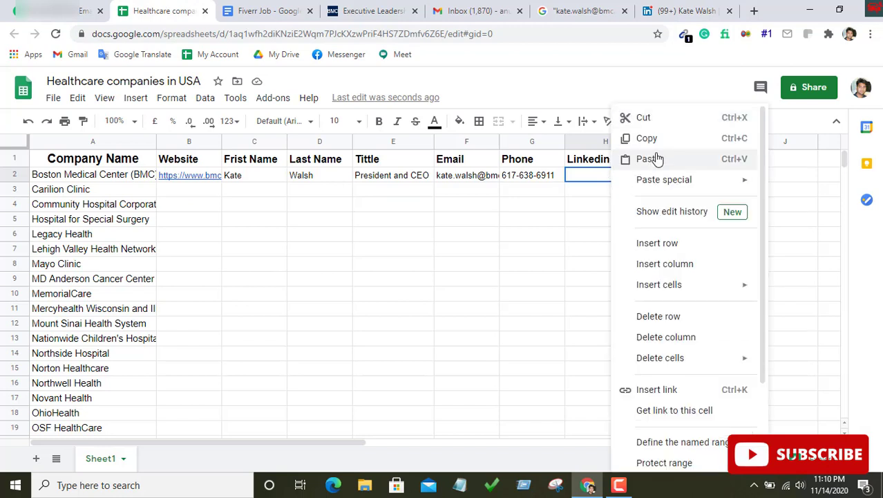
left_click(649, 159)
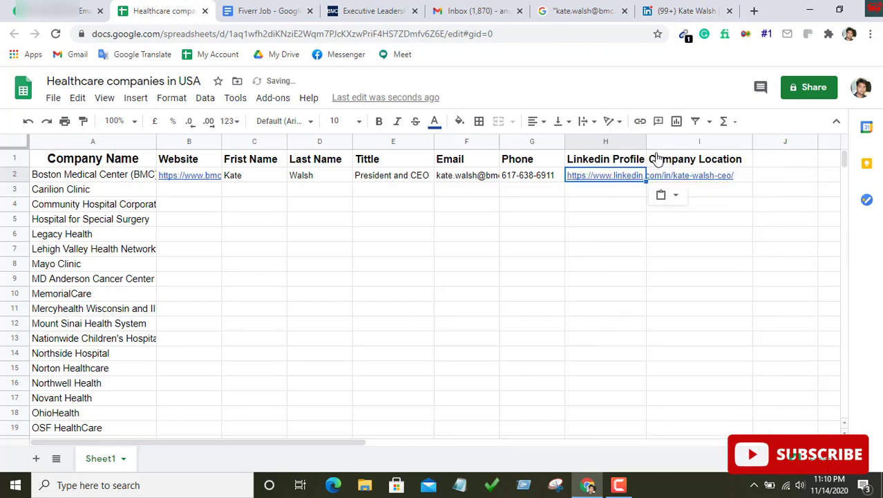
Replace the Company Location header with Address, City, State and Country headers in I1 to L1
left_click(695, 161)
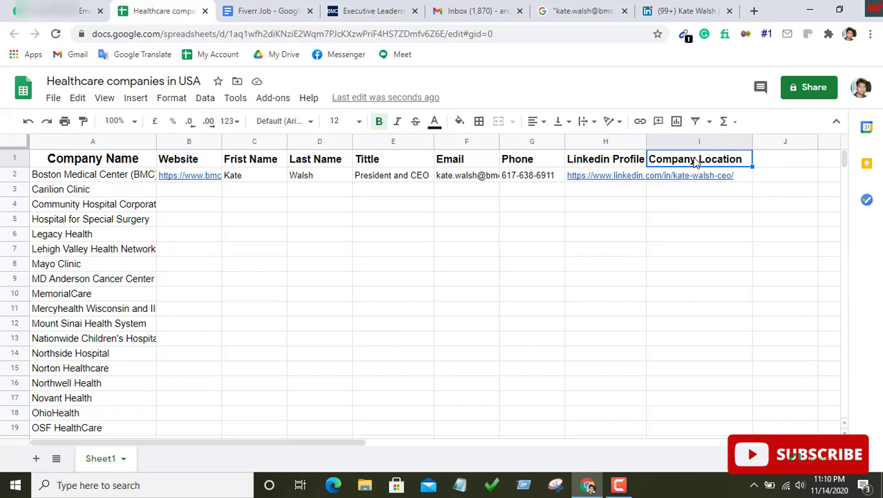
type("D")
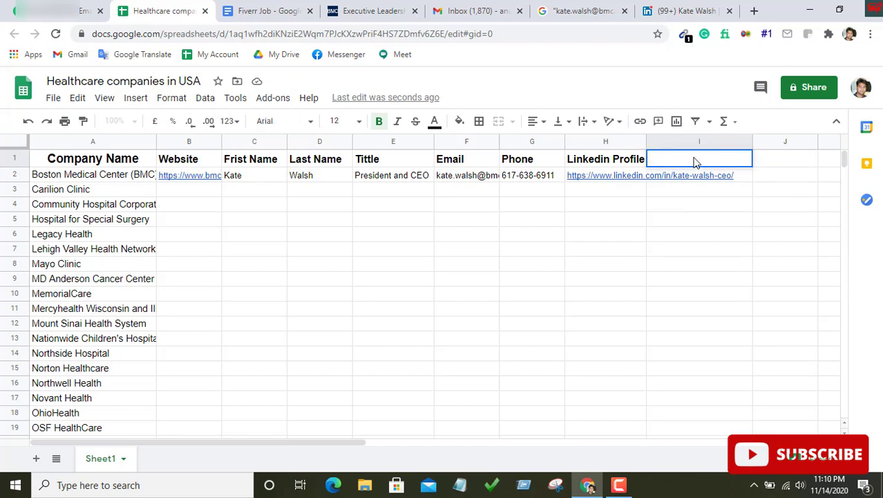
type("Address")
key("Tab")
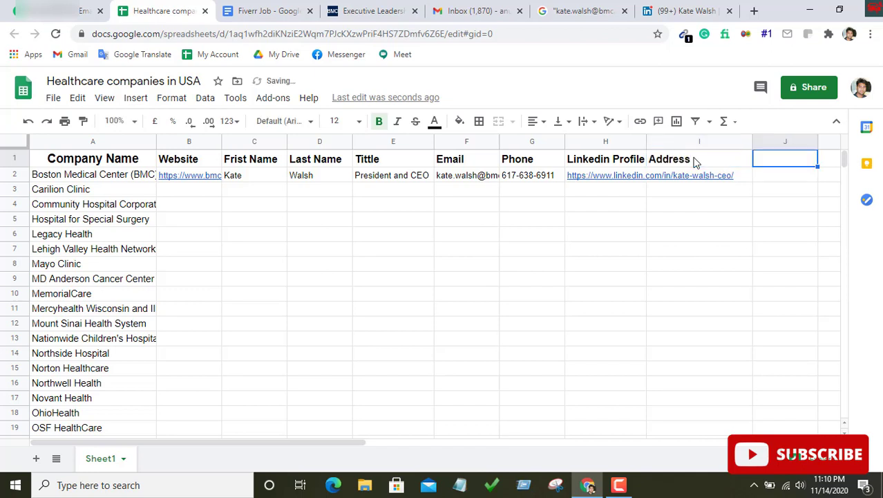
type("City")
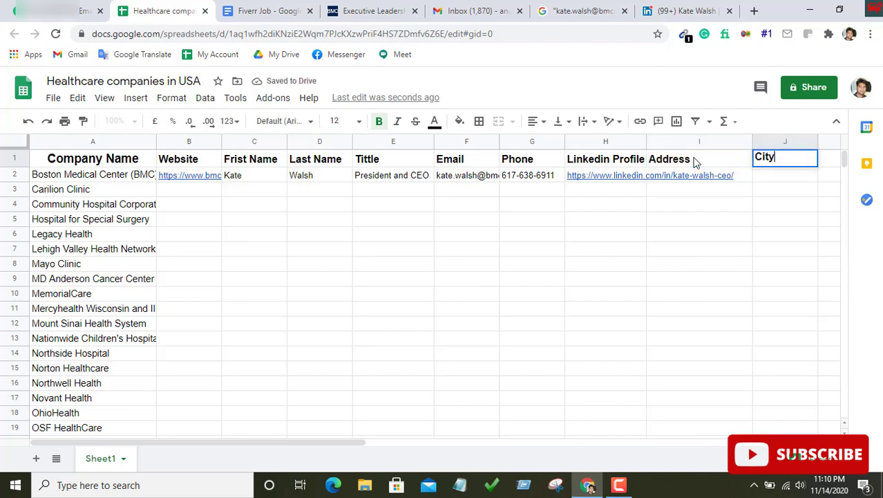
key("Tab")
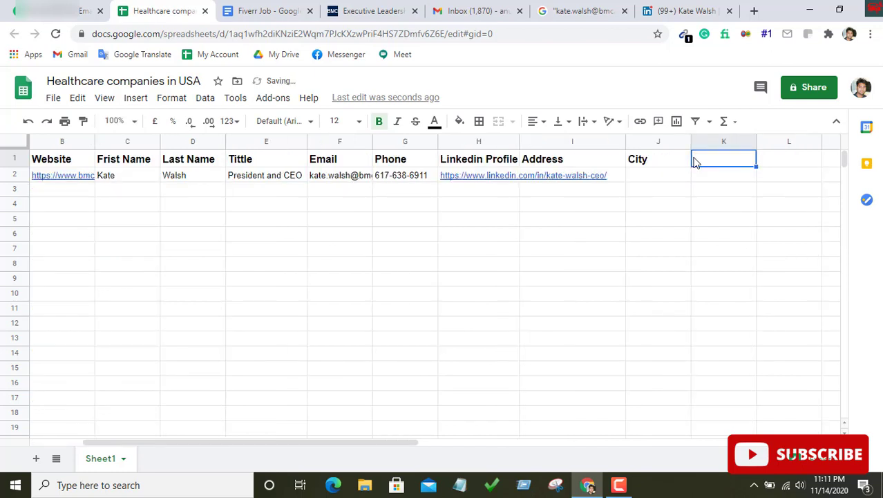
type("St")
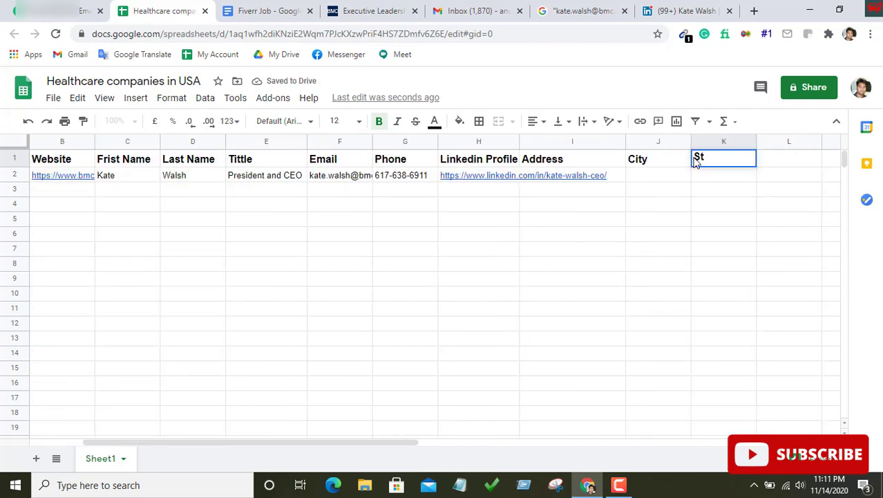
type("ate")
key("Tab")
type("Co")
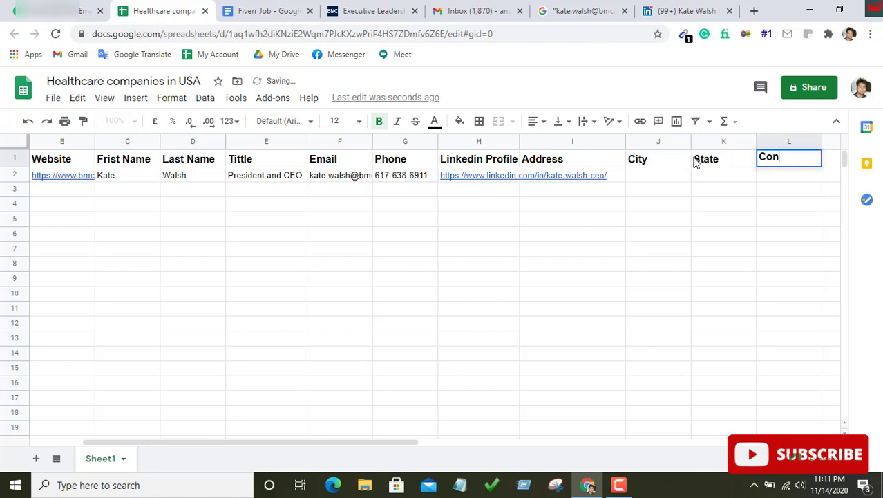
type("untry")
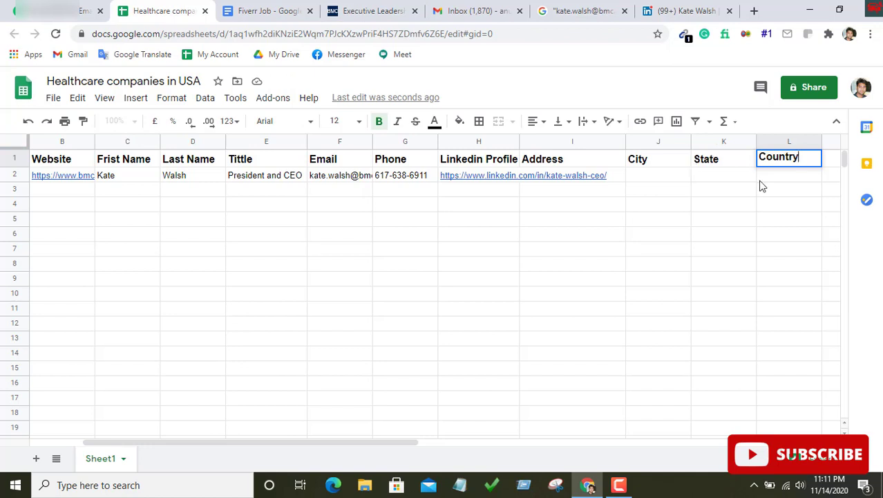
left_click(724, 219)
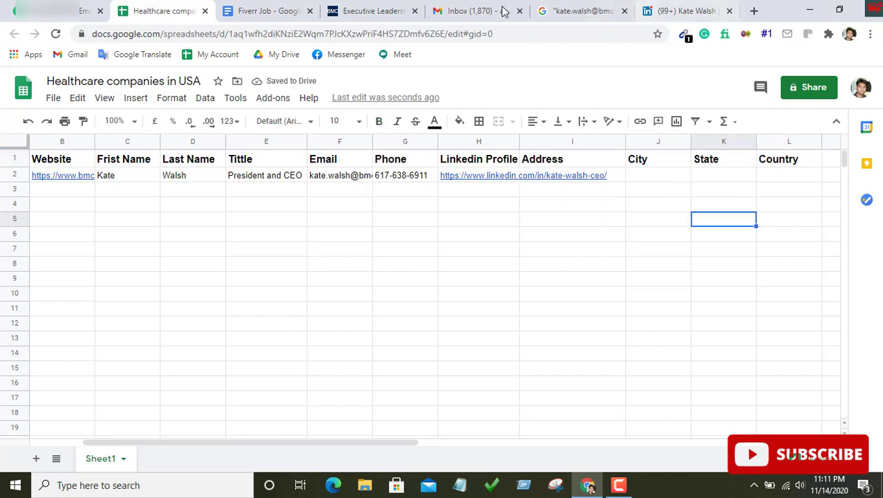
Copy the address 'One Boston Medical Center Pl, Boston' from the Google knowledge panel
left_click(367, 9)
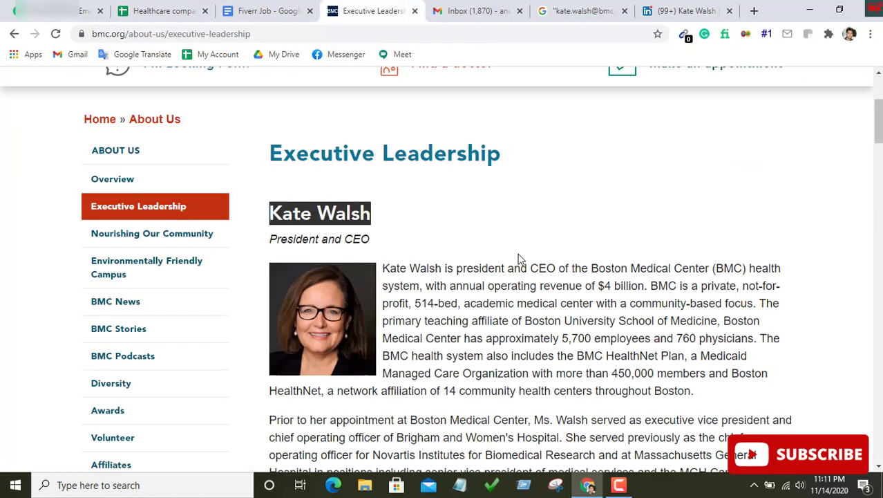
scroll(521, 258, "down", 3)
left_click(13, 35)
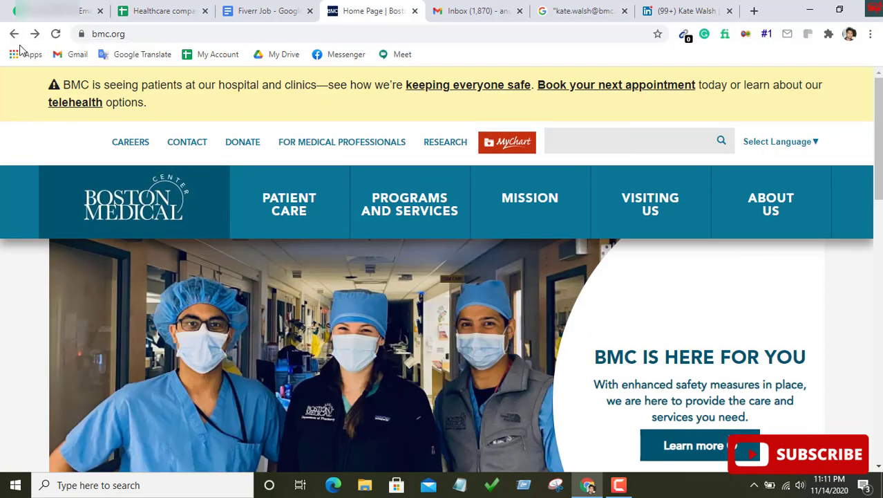
left_click(13, 34)
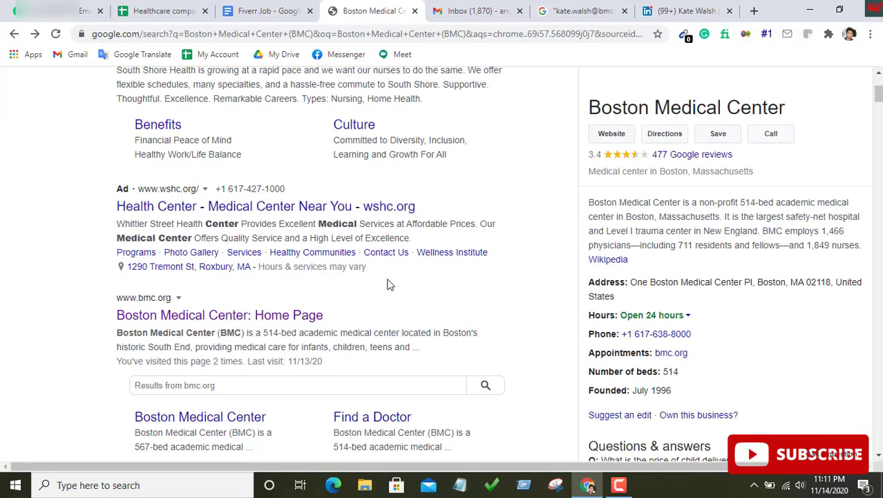
scroll(705, 311, "down", 1)
scroll(705, 312, "up", 2)
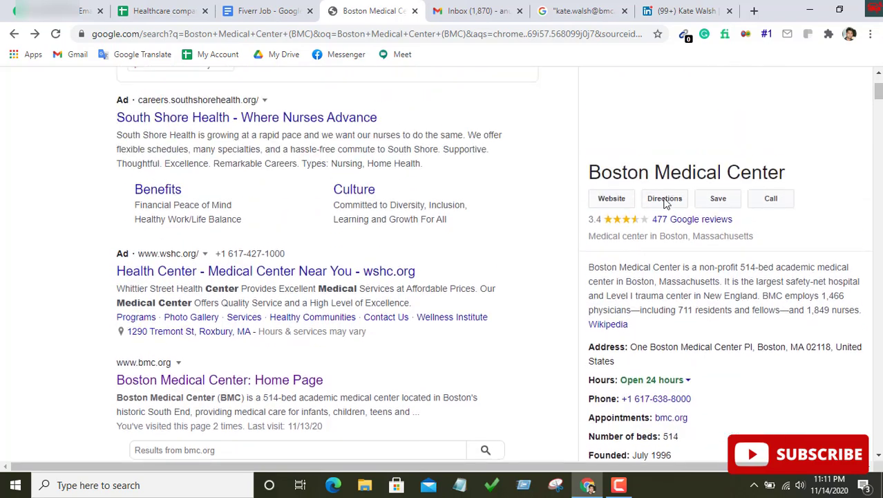
scroll(691, 256, "down", 3)
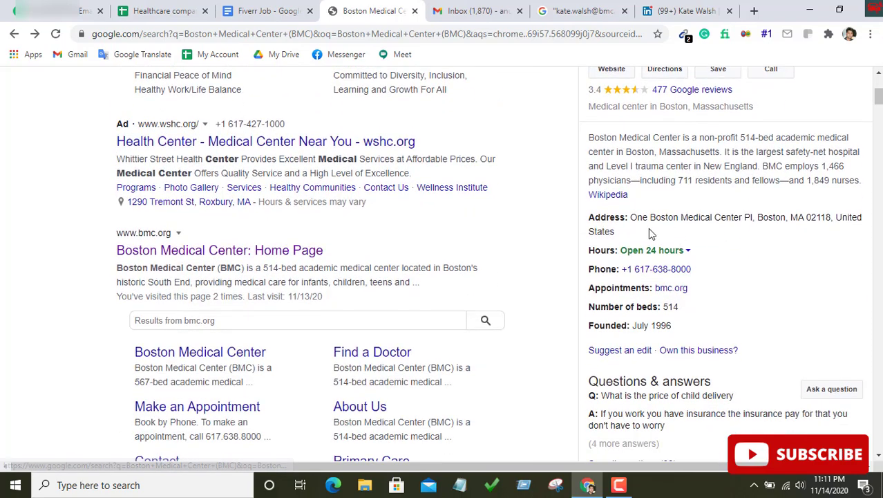
left_click_drag(630, 219, 790, 219)
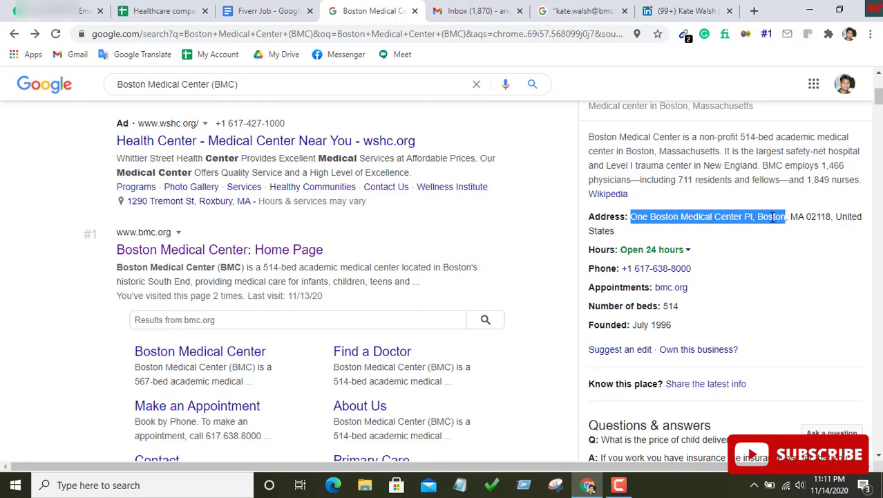
right_click(770, 217)
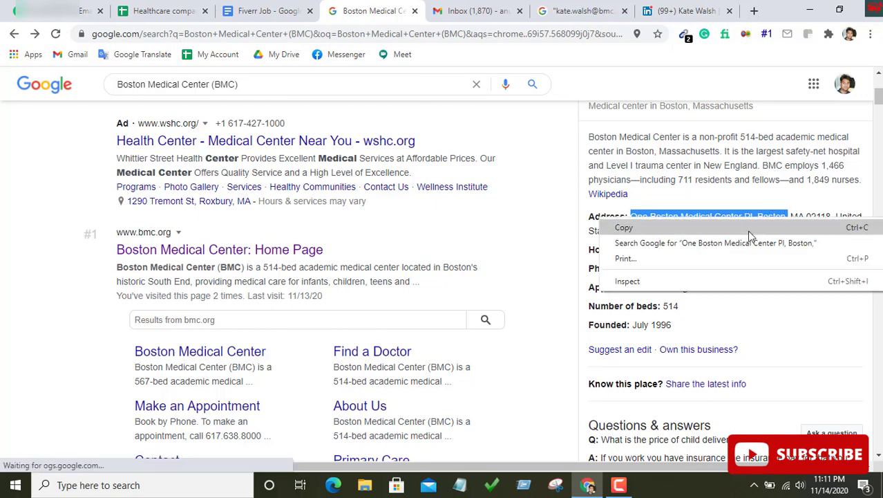
left_click(678, 226)
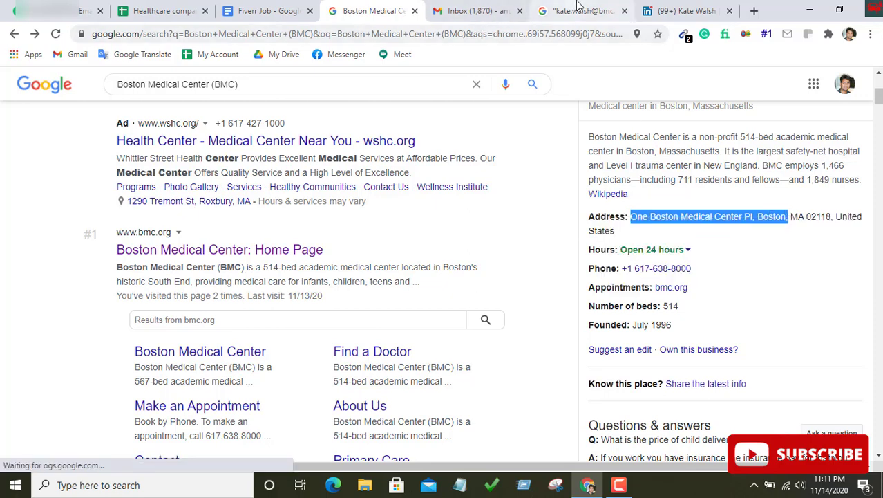
left_click(166, 10)
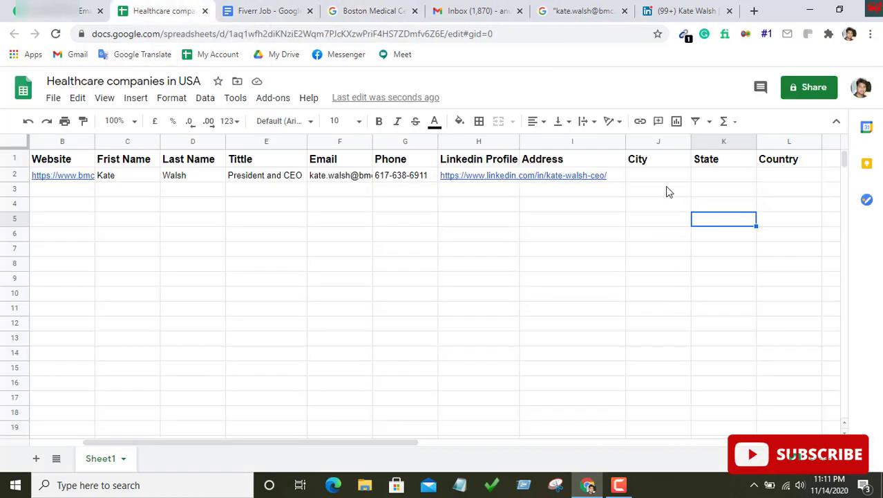
Paste 'One Boston Medical Center Pl, Boston' into Address cell I2
double_click(572, 177)
right_click(572, 174)
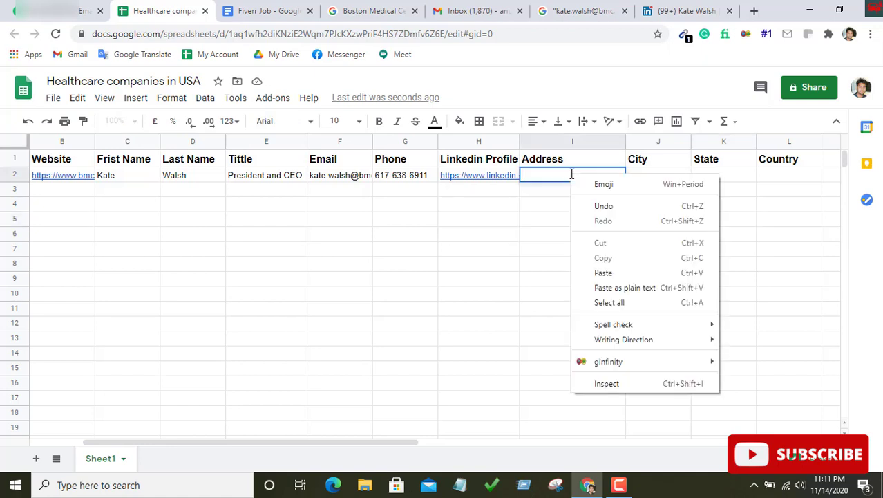
left_click(620, 271)
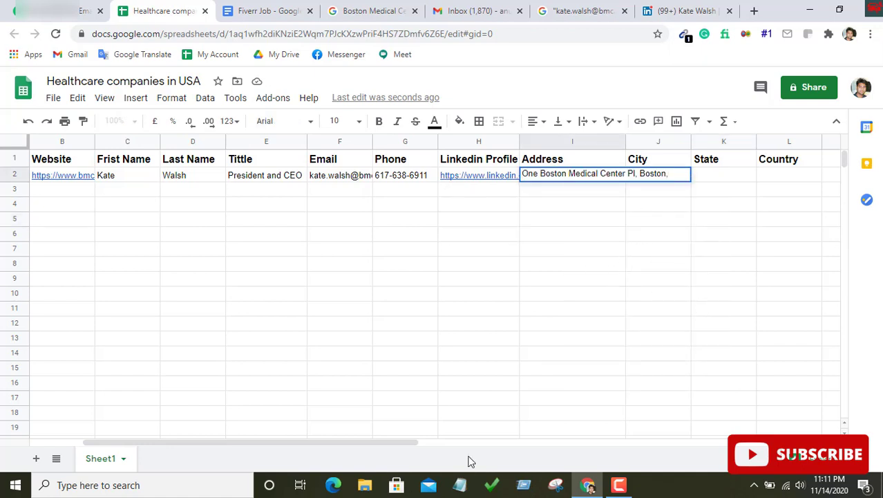
left_click(573, 234)
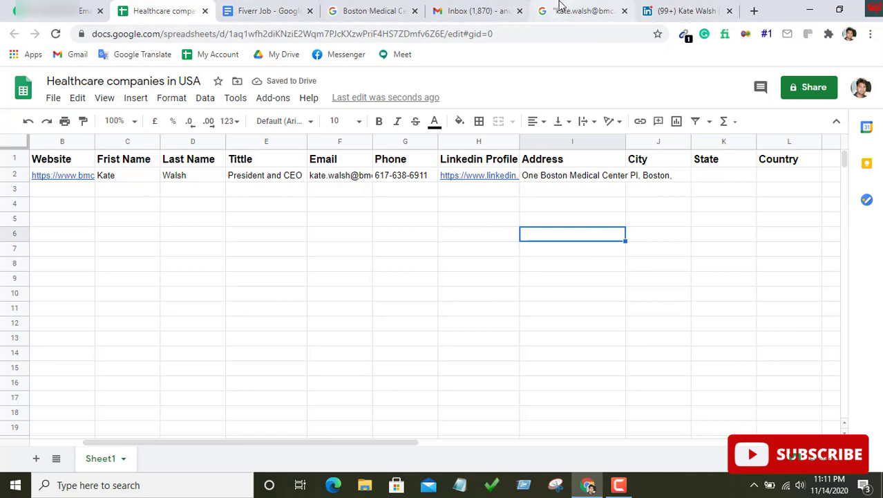
left_click(377, 11)
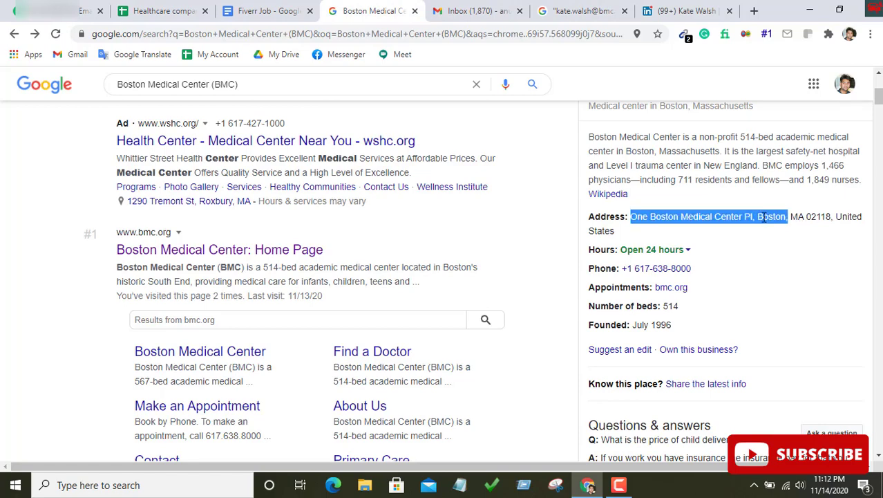
Copy 'Boston' from the search result and paste it into City cell J2
left_click(760, 217)
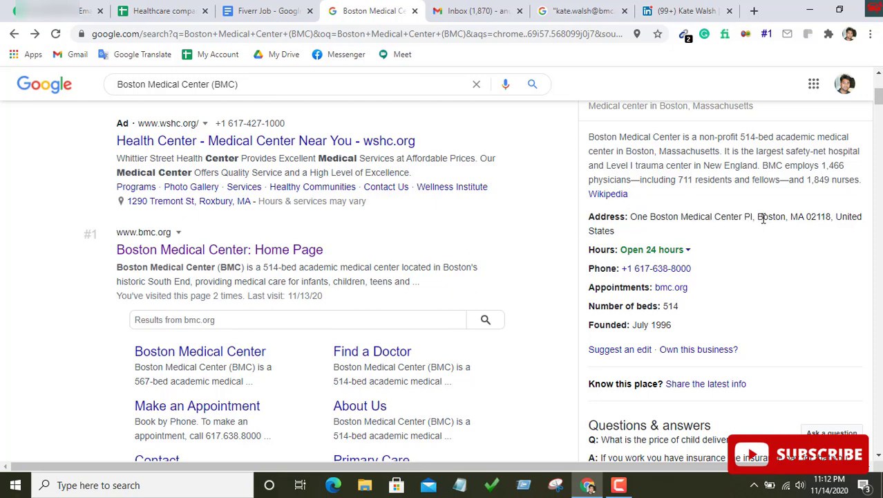
left_click_drag(760, 217, 784, 221)
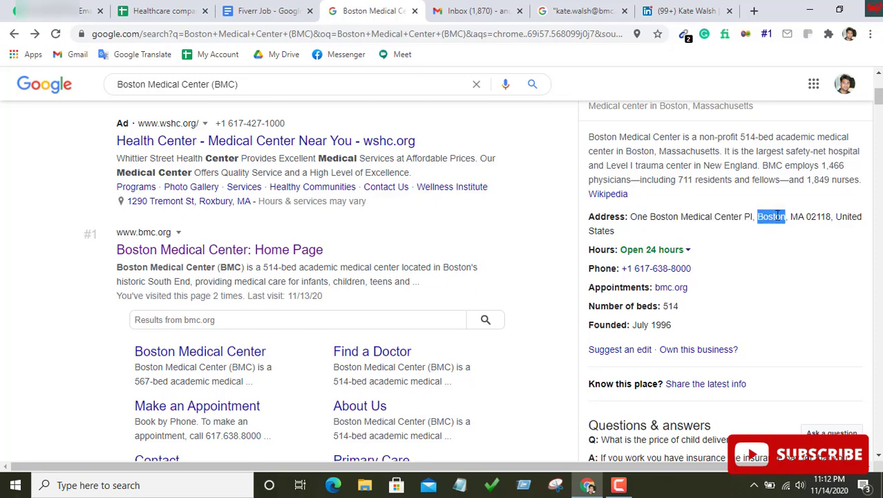
right_click(777, 216)
left_click(756, 225)
left_click(162, 10)
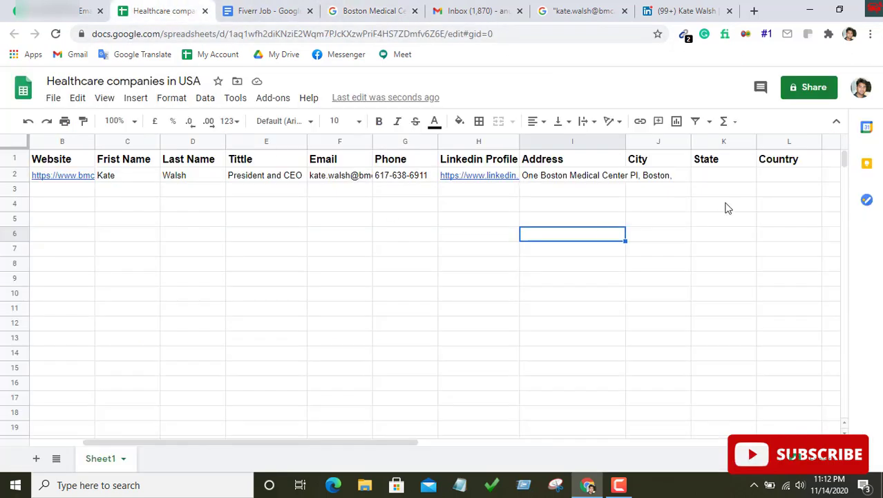
double_click(662, 178)
right_click(661, 179)
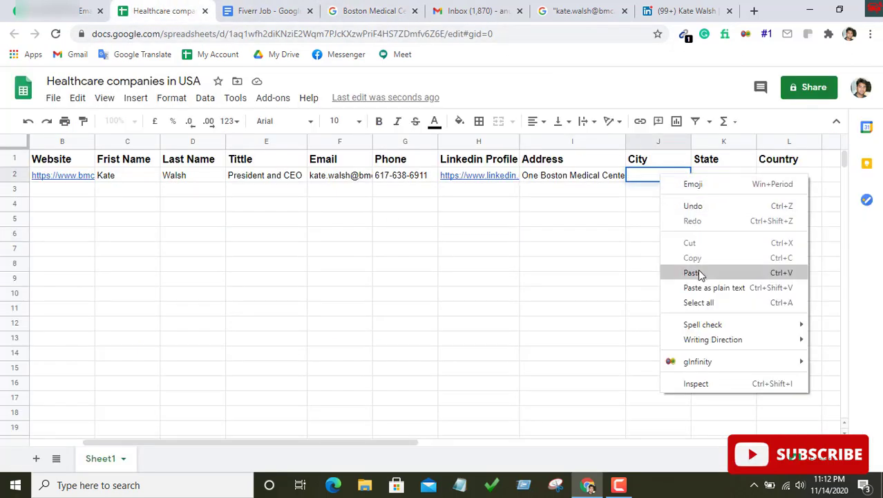
left_click(691, 273)
Delete the trailing 'Boston' from the address in I2
double_click(607, 176)
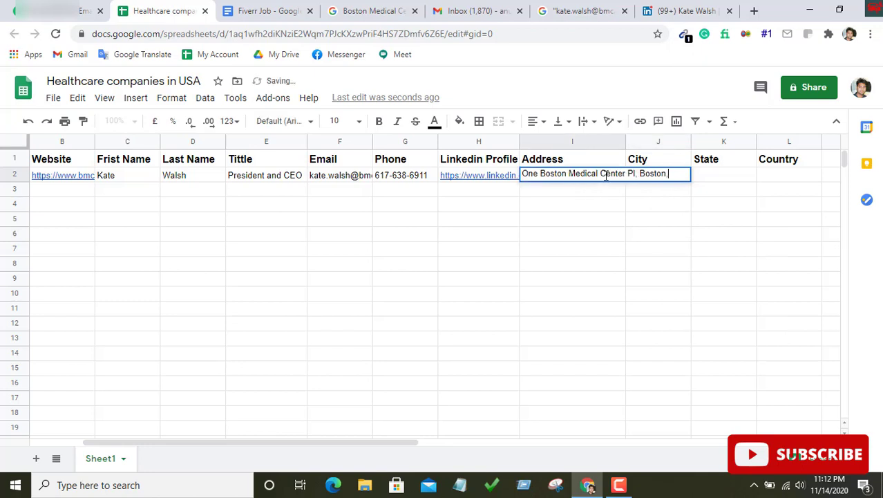
left_click_drag(641, 174, 675, 177)
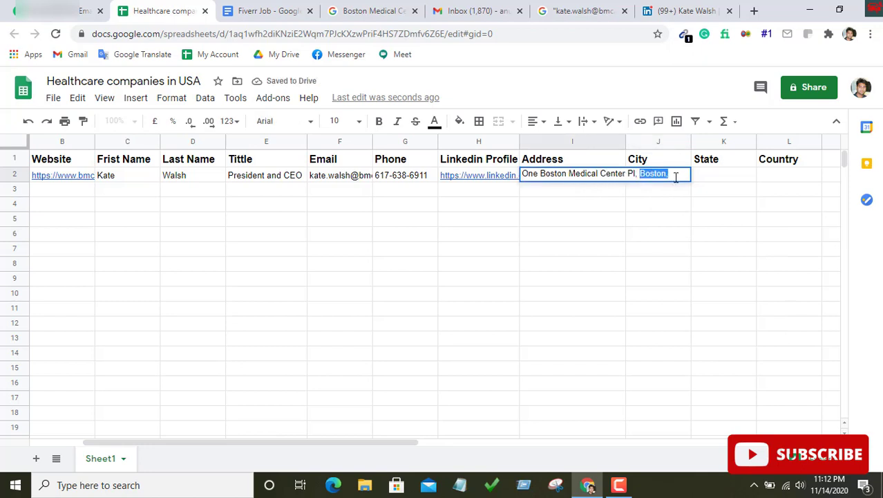
key("BackSpace")
left_click(654, 235)
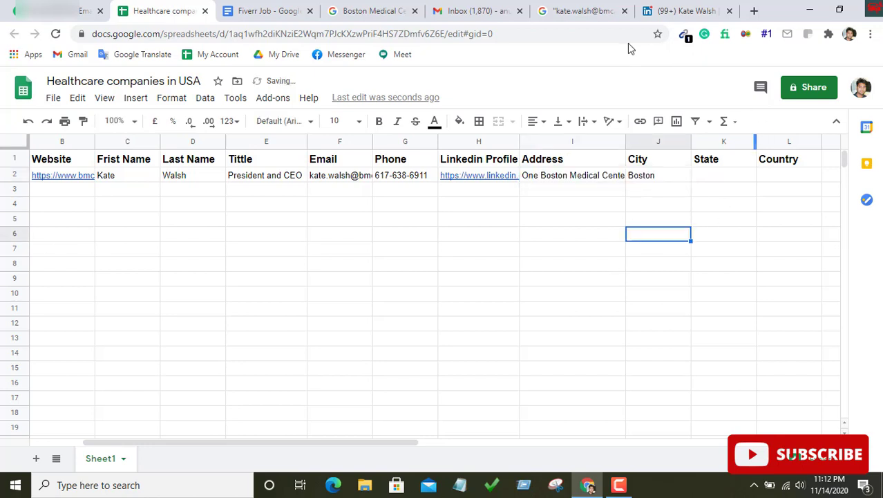
left_click(583, 10)
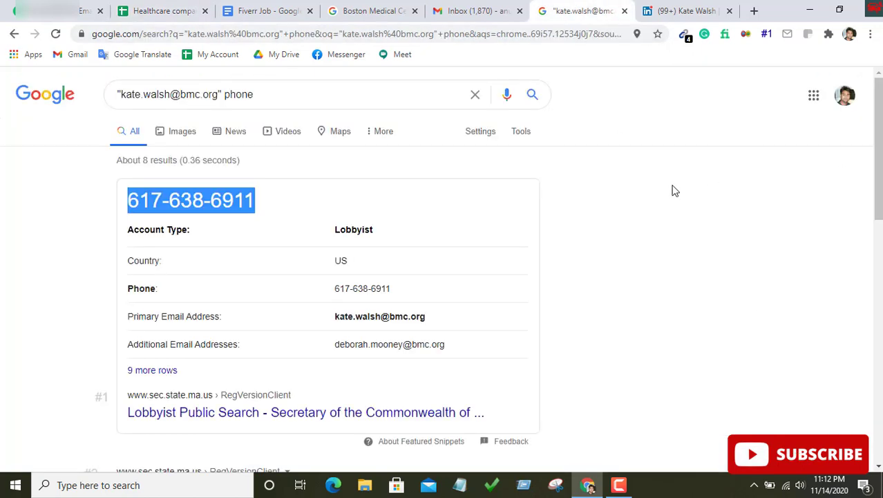
Copy the state abbreviation MA from Boston Medical Center's address in the search results
left_click(368, 9)
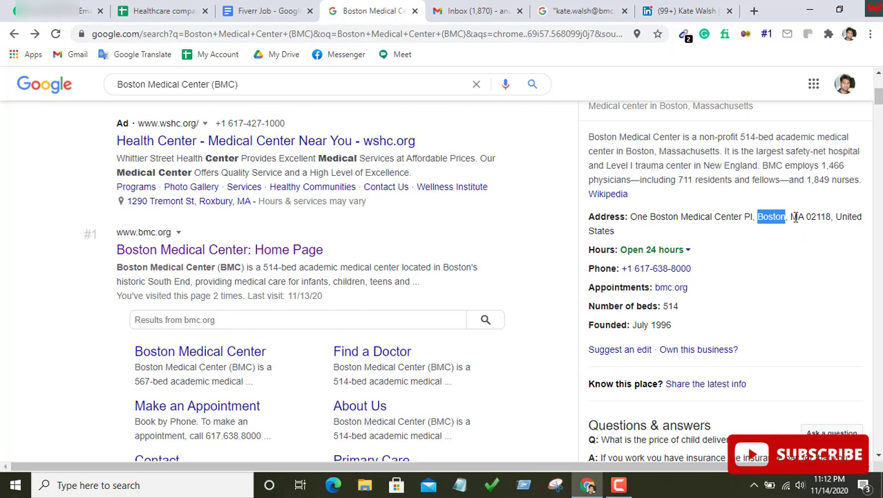
left_click_drag(791, 217, 801, 217)
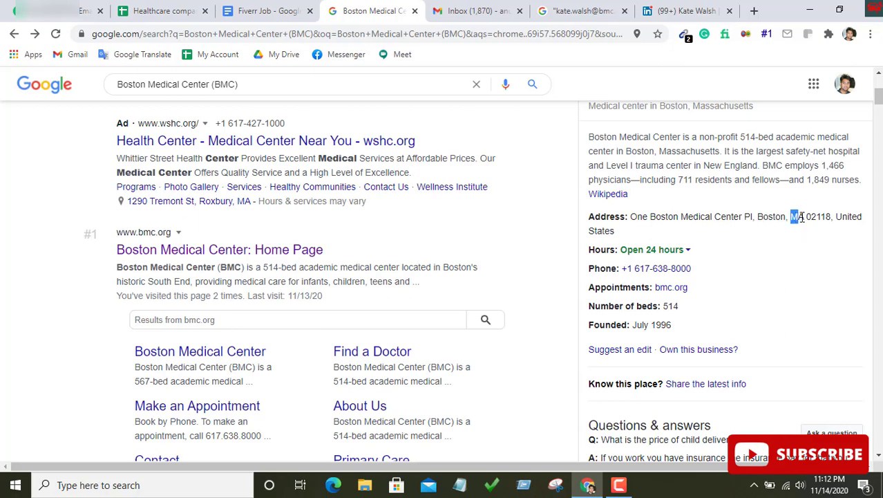
right_click(799, 217)
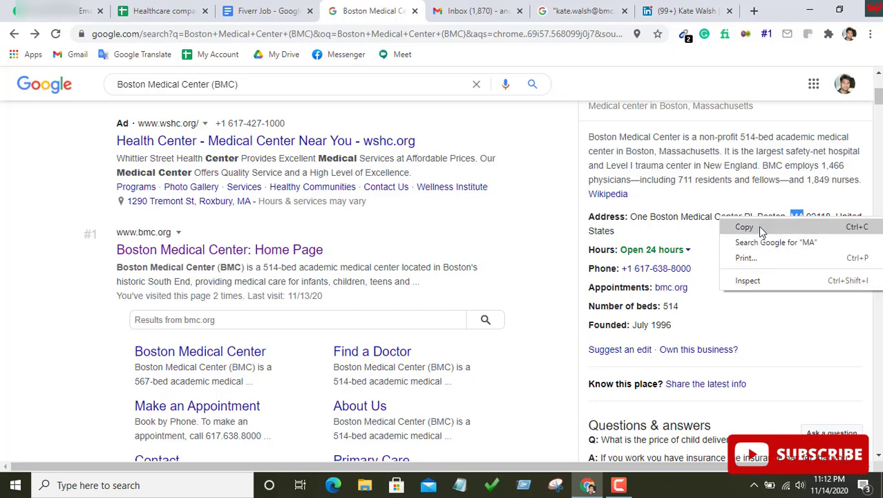
left_click(758, 226)
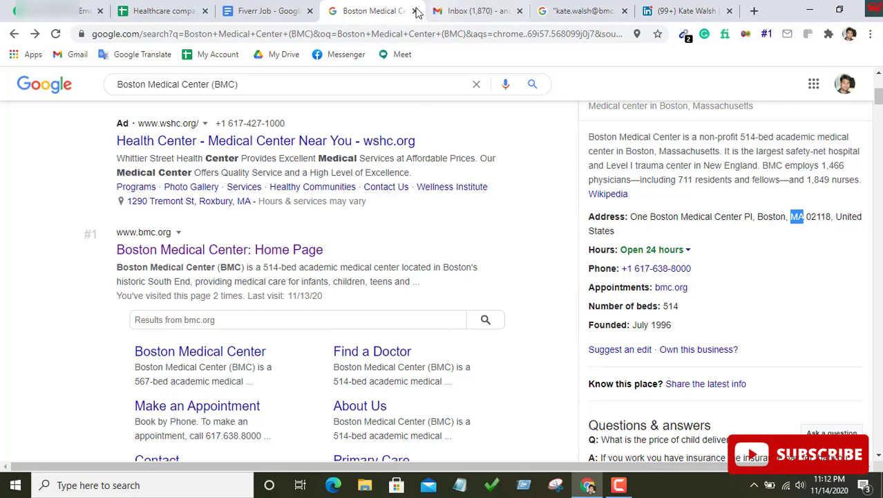
left_click(148, 8)
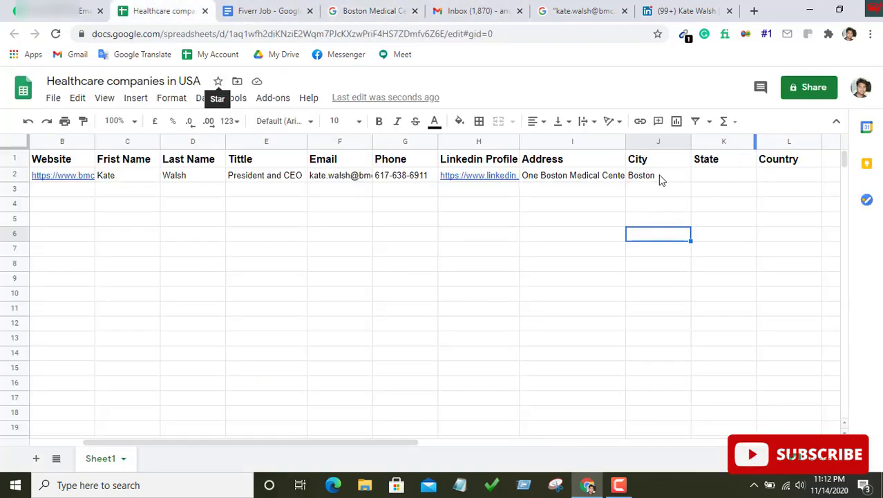
Paste MA into State cell K2
double_click(706, 175)
right_click(706, 174)
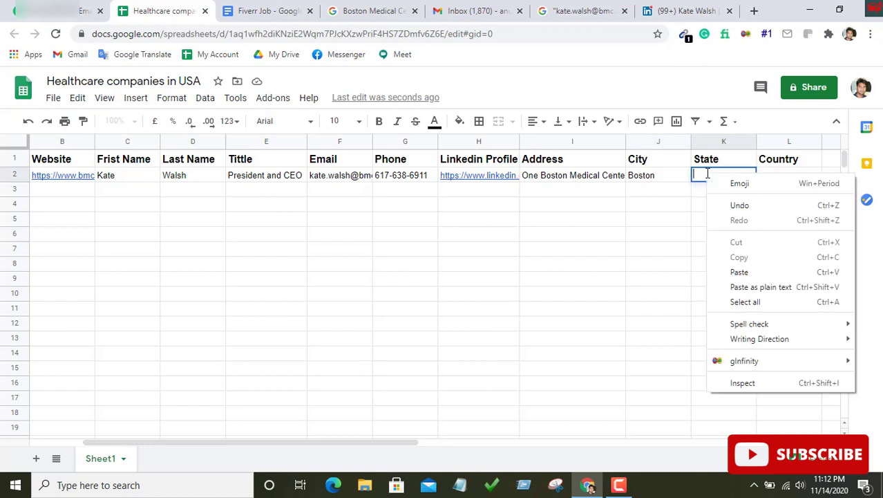
left_click(740, 271)
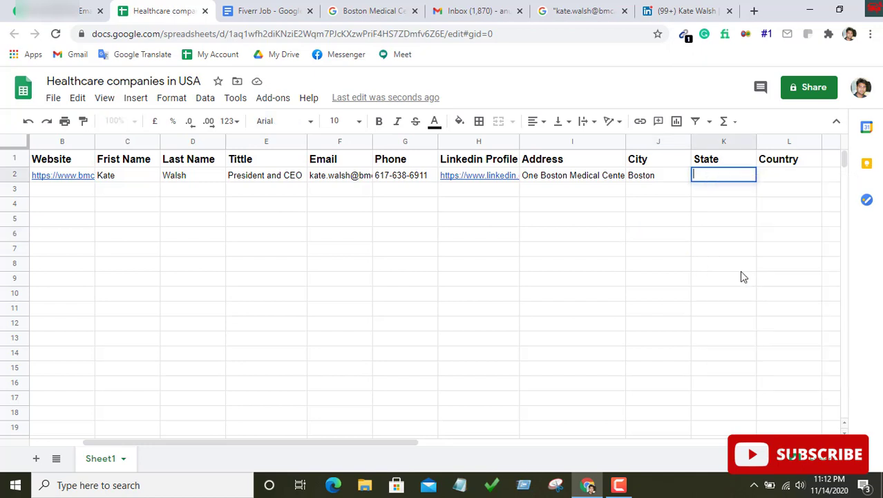
left_click(785, 176)
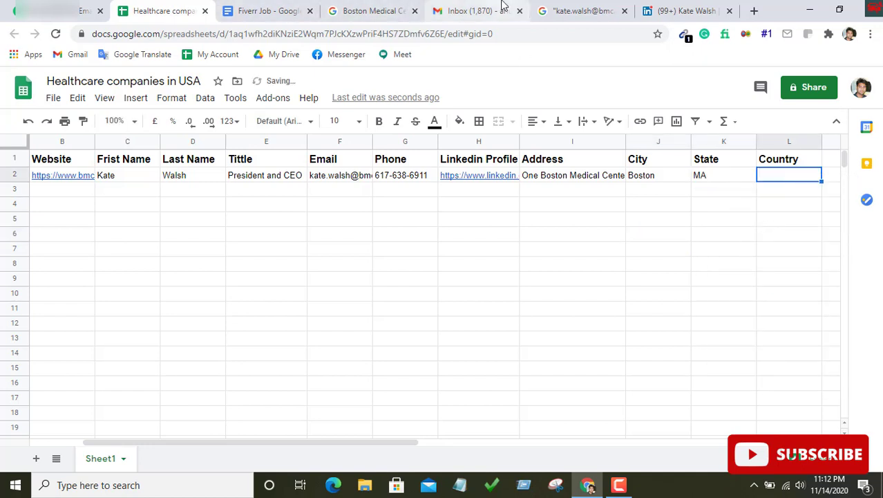
Copy 'United States' from the search result and paste it into Country cell L2
left_click(375, 9)
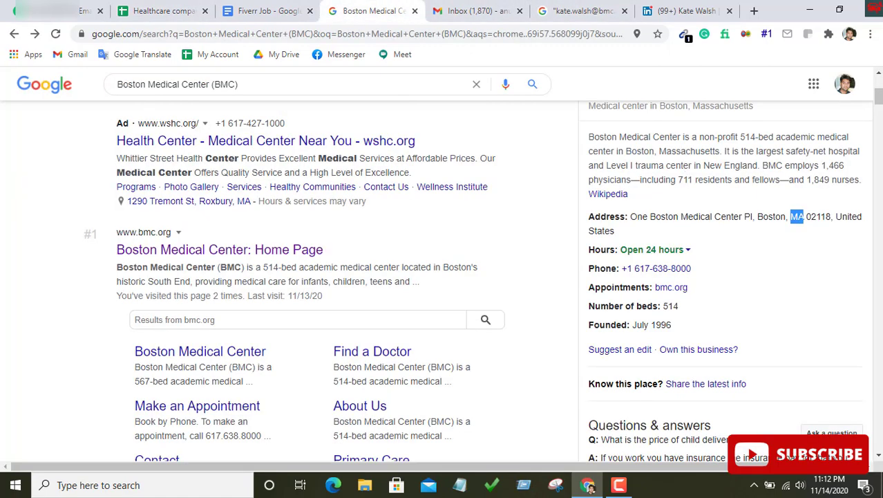
double_click(846, 226)
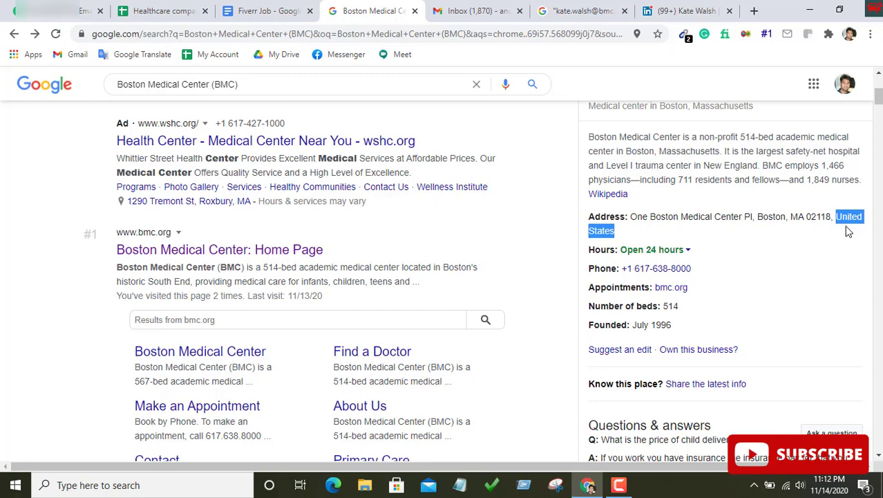
right_click(840, 212)
left_click(752, 223)
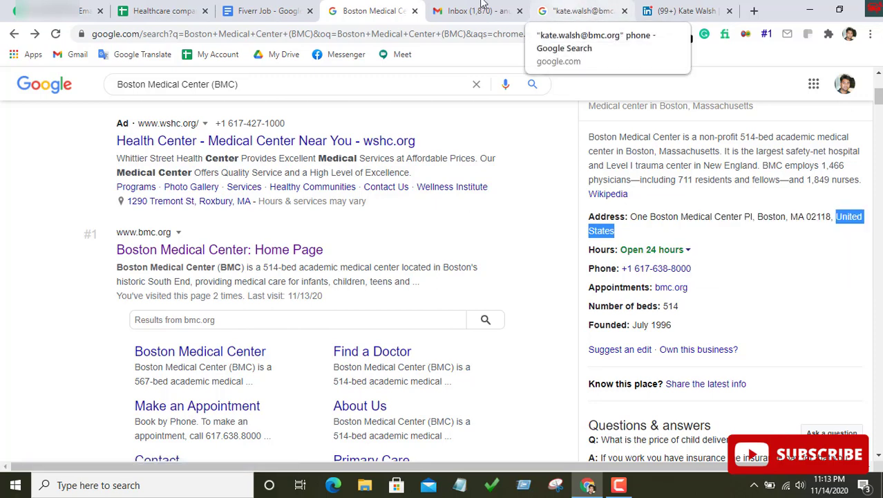
left_click(177, 17)
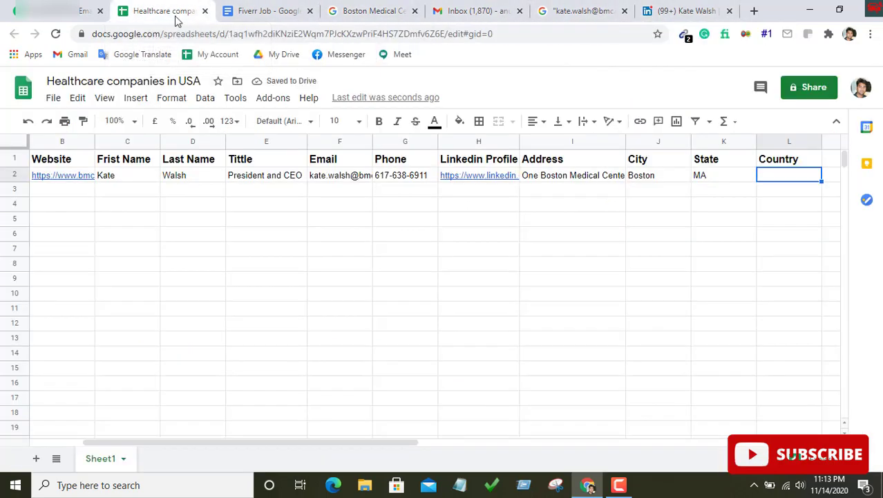
double_click(766, 176)
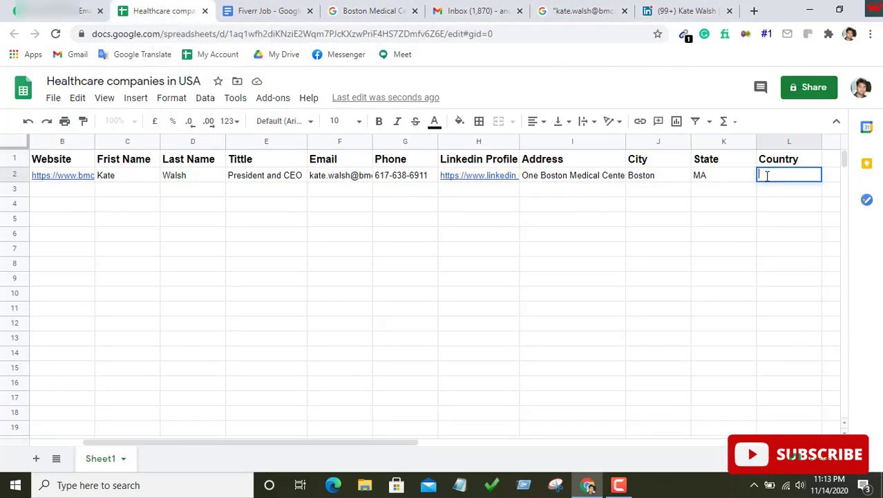
right_click(764, 174)
left_click(776, 276)
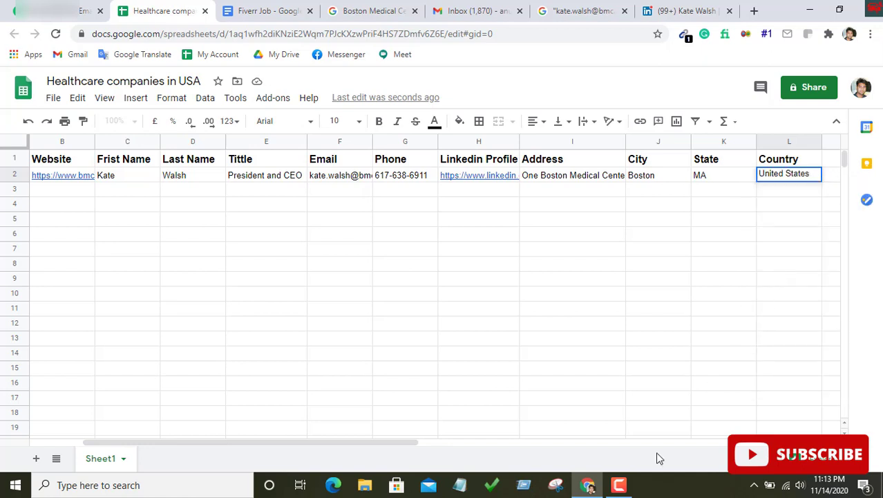
left_click(620, 486)
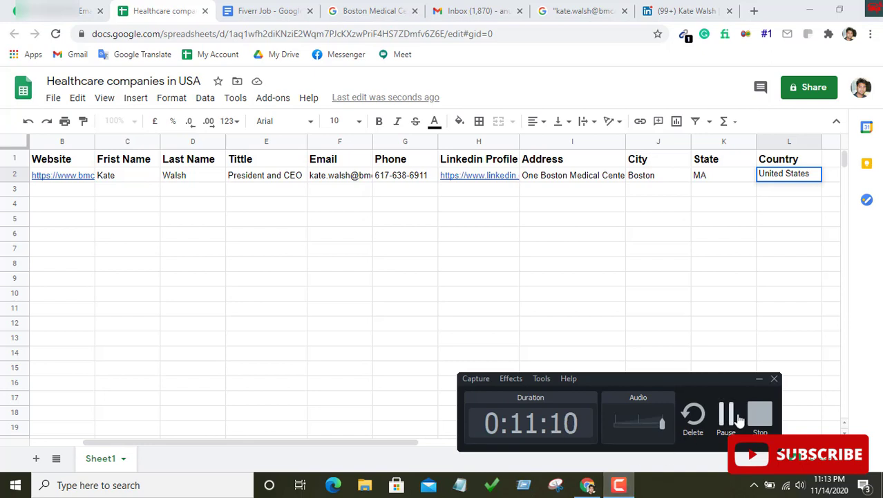
left_click(759, 379)
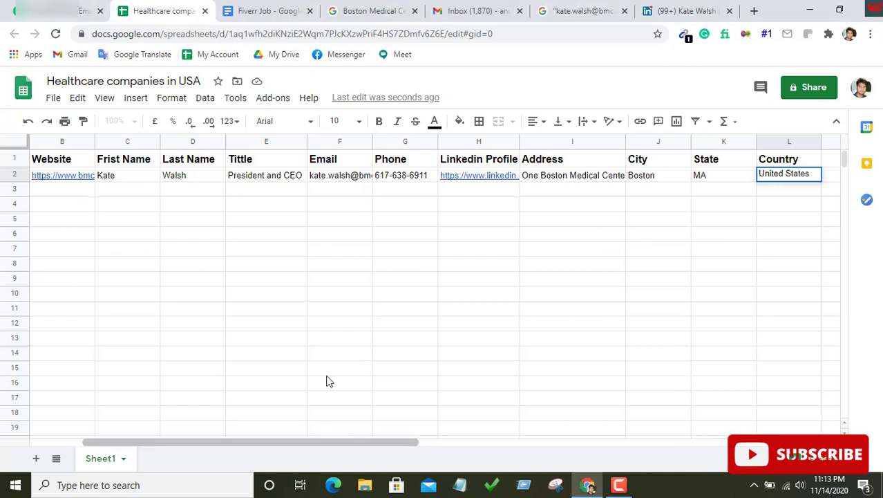
scroll(290, 269, "left", 2)
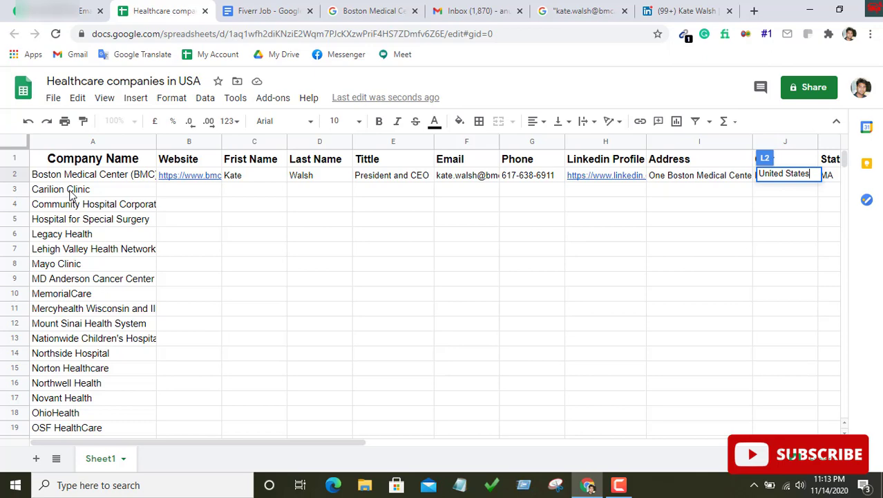
Copy 'Carilion Clinic' from A3 and search for it on Google
left_click(71, 194)
right_click(71, 193)
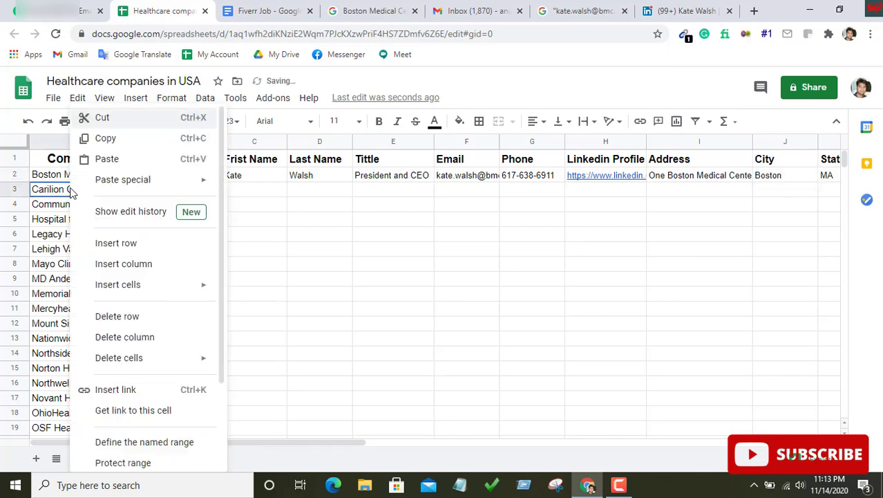
left_click(109, 139)
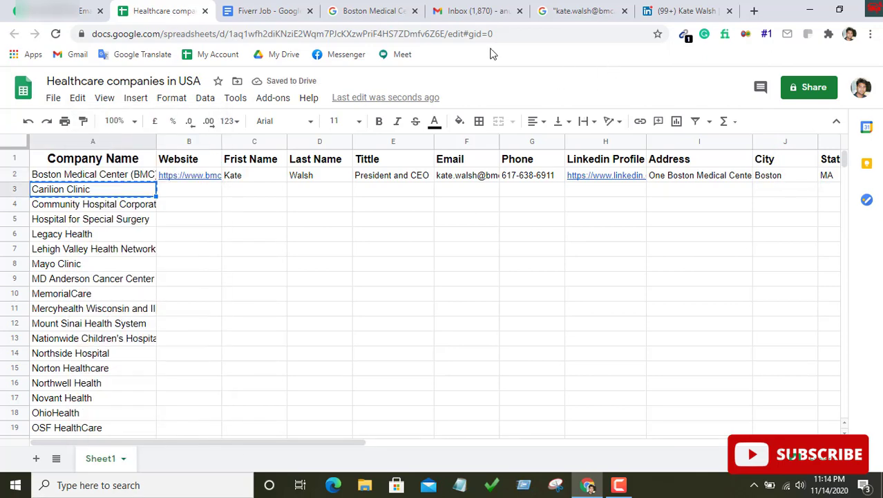
left_click(373, 11)
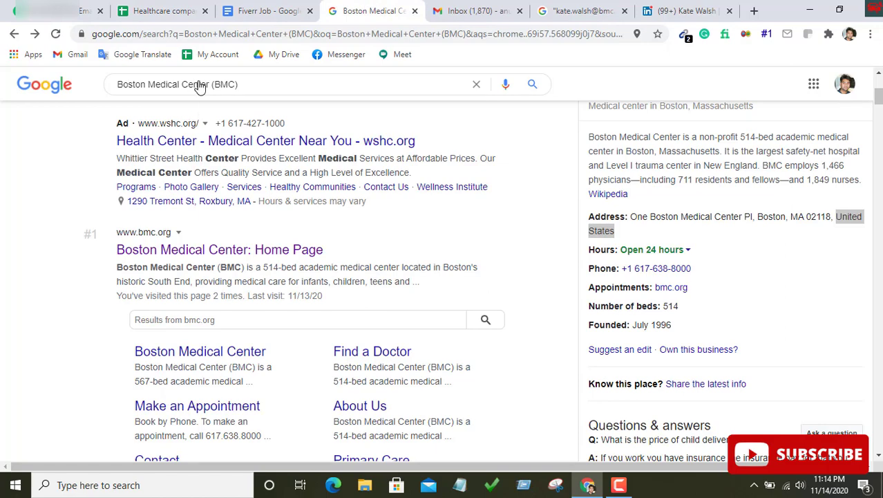
left_click(210, 82)
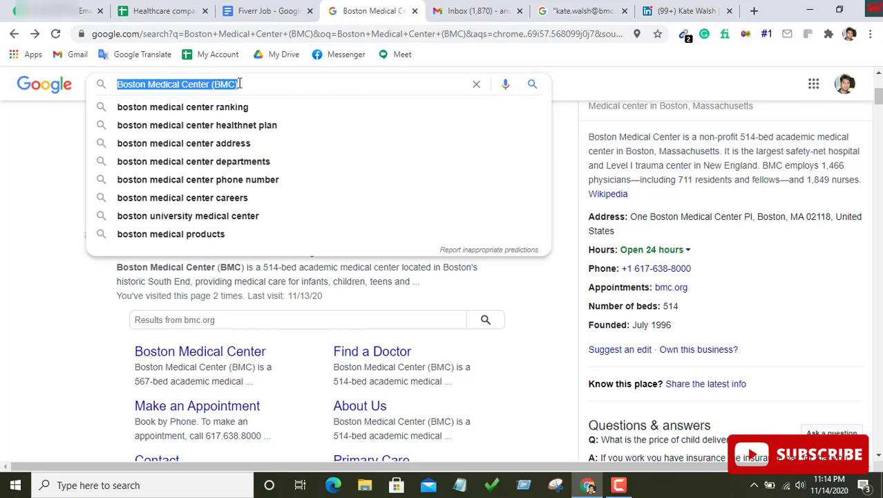
key("shift+F10")
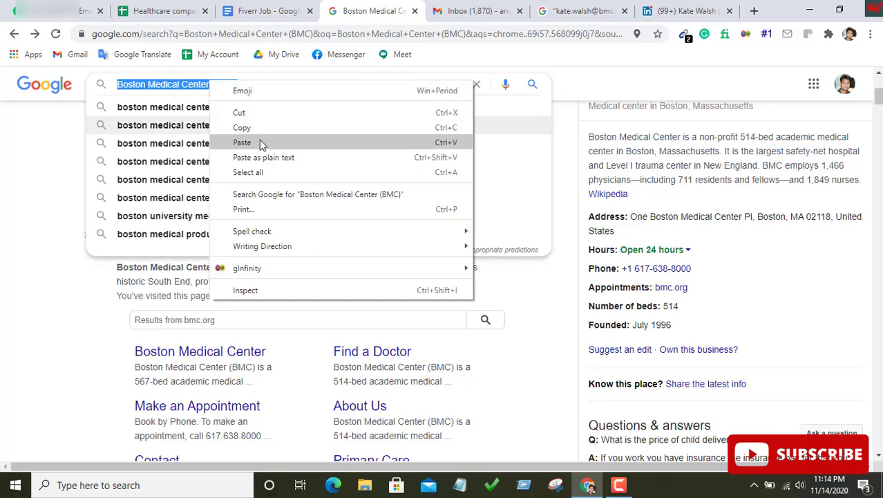
left_click(259, 139)
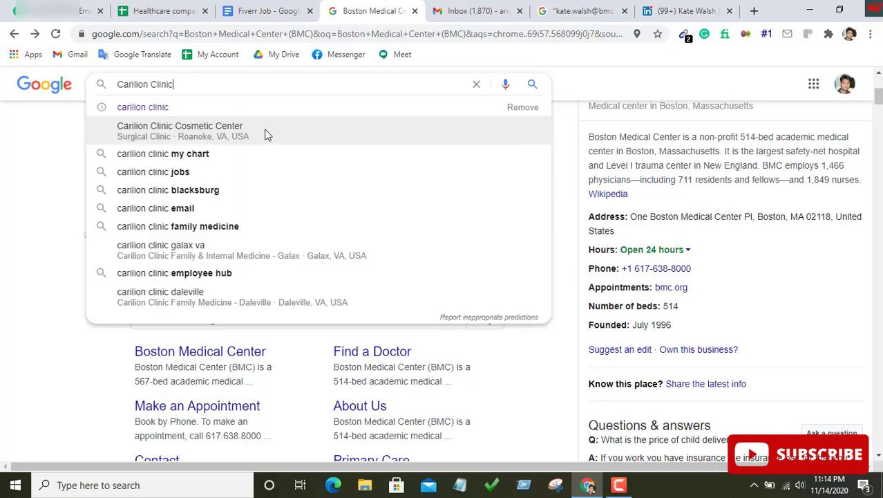
left_click(532, 85)
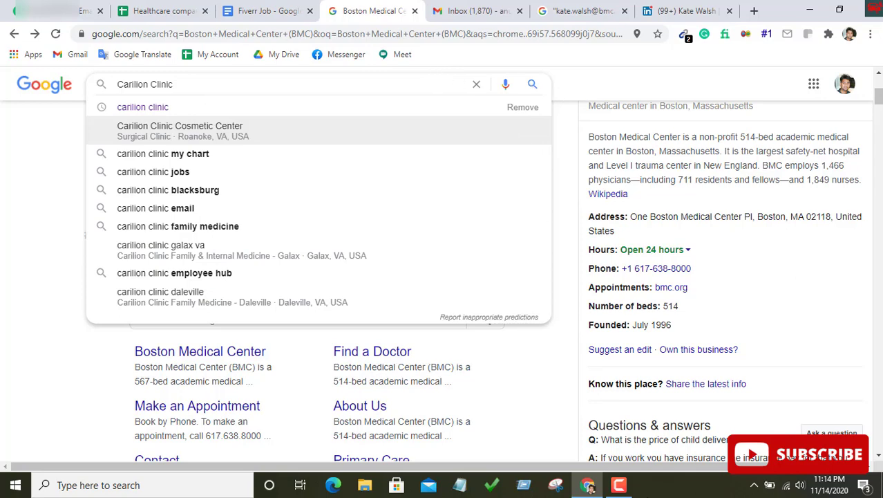
left_click(620, 485)
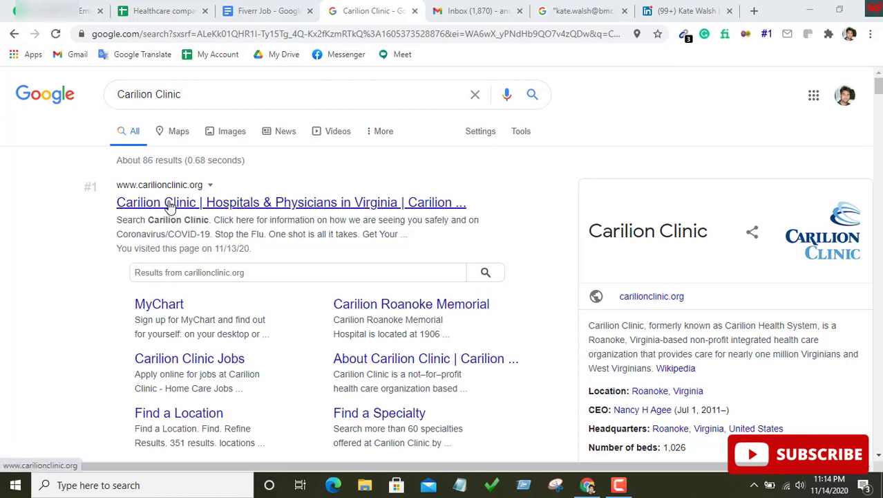
Open the Carilion Clinic website and close the leftover LinkedIn and email search tabs
left_click(171, 205)
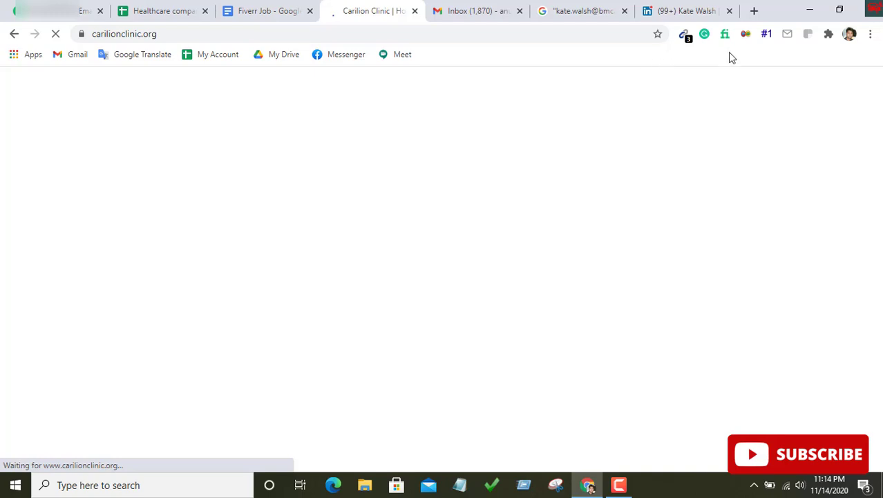
left_click(729, 11)
left_click(729, 11)
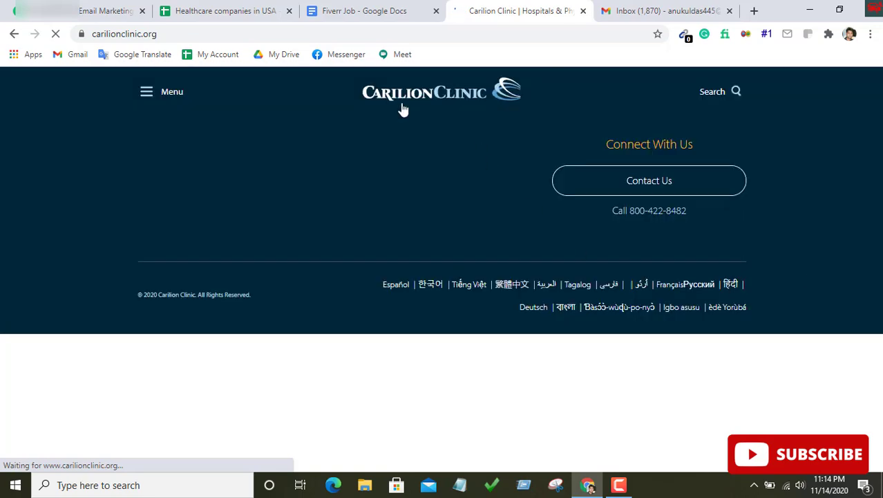
left_click(173, 31)
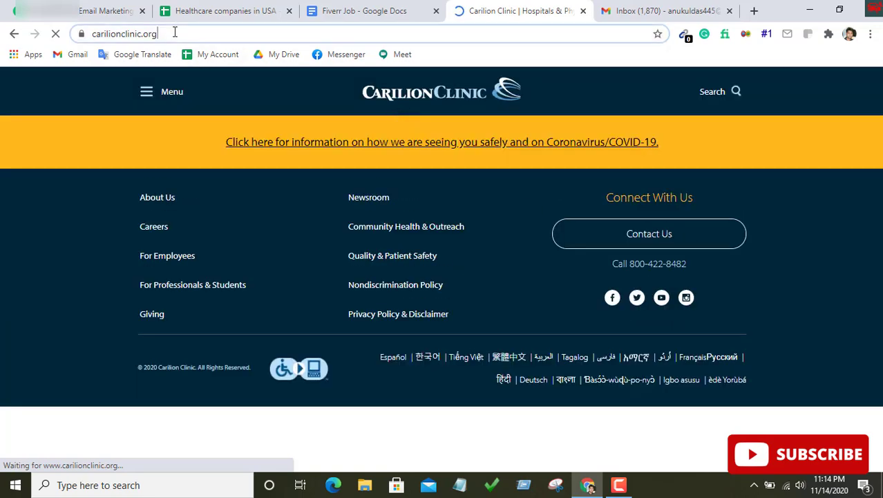
right_click(216, 35)
left_click(247, 106)
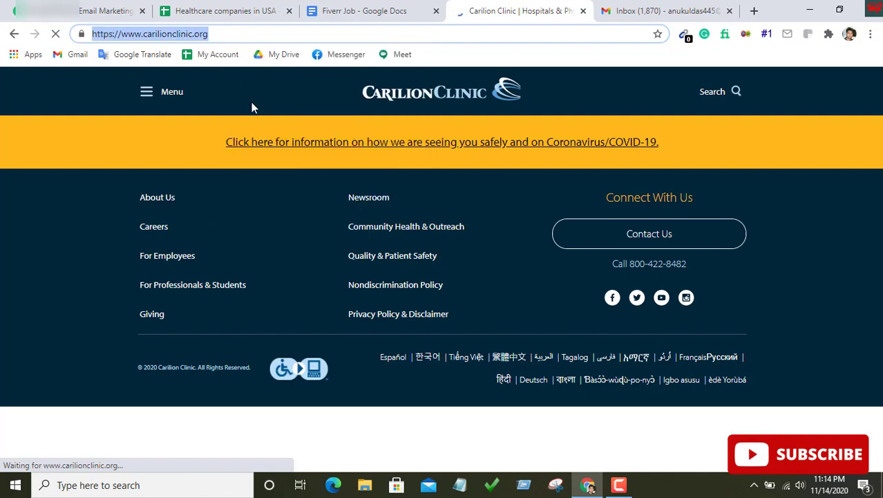
left_click(208, 9)
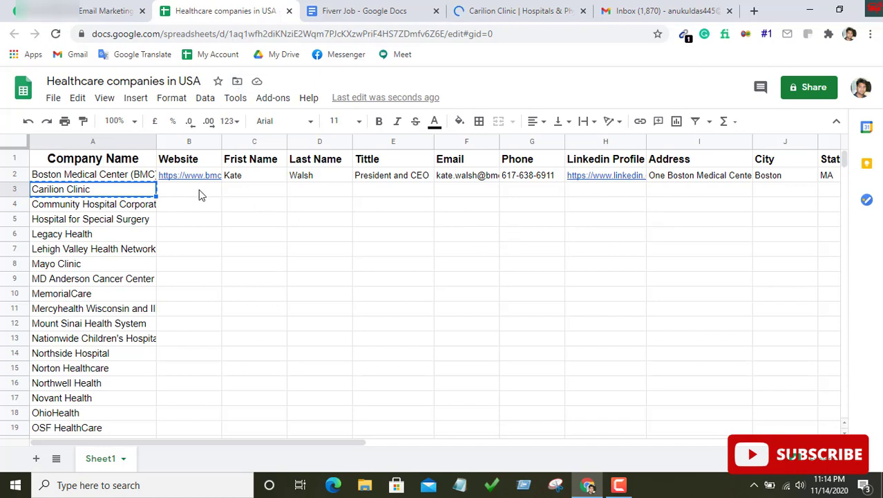
left_click(199, 192)
right_click(199, 192)
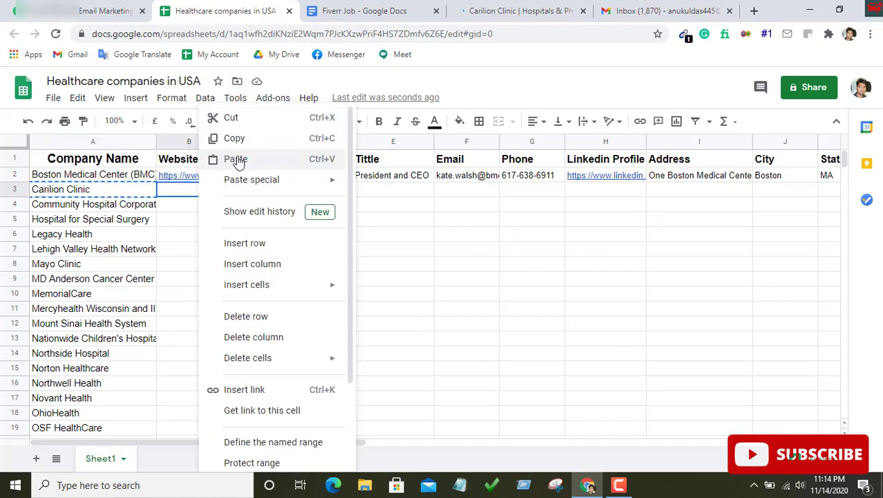
left_click(235, 161)
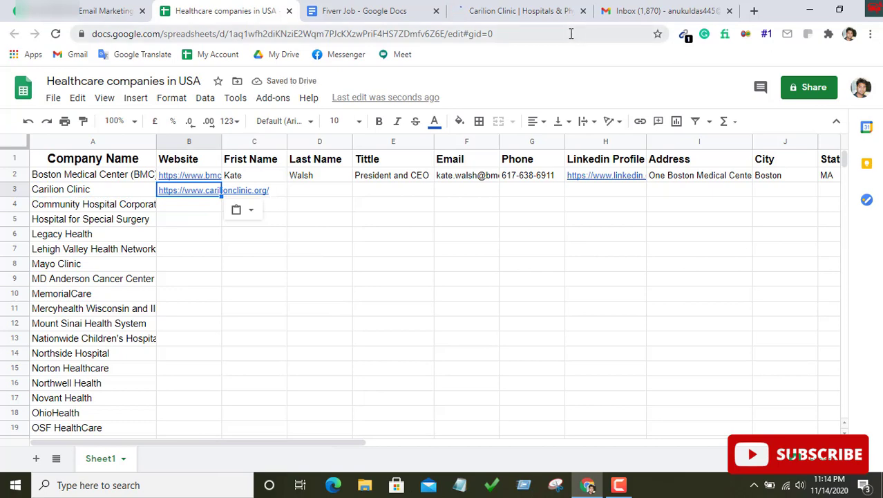
Go to the About Us page via the Carilion Clinic site footer
left_click(517, 10)
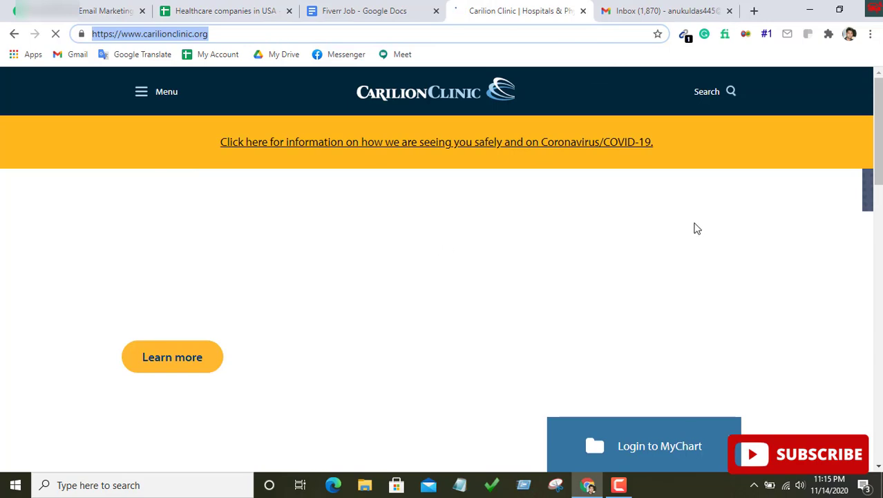
scroll(691, 232, "down", 6)
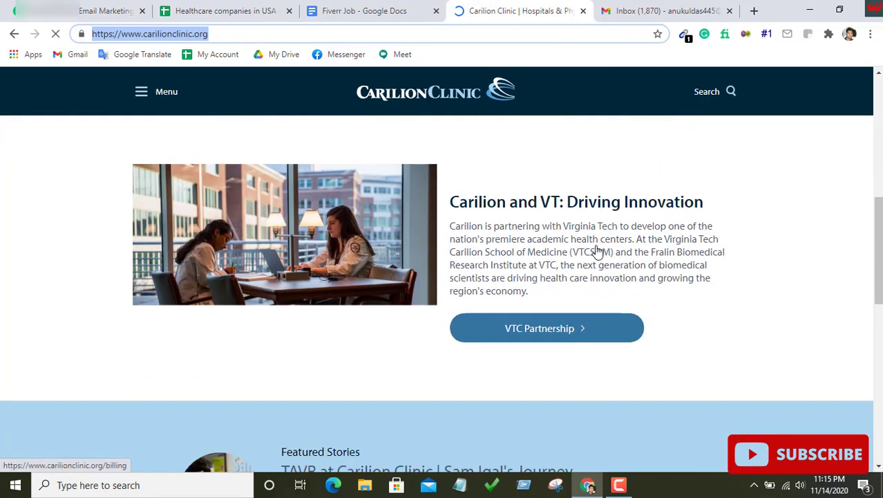
scroll(595, 255, "down", 8)
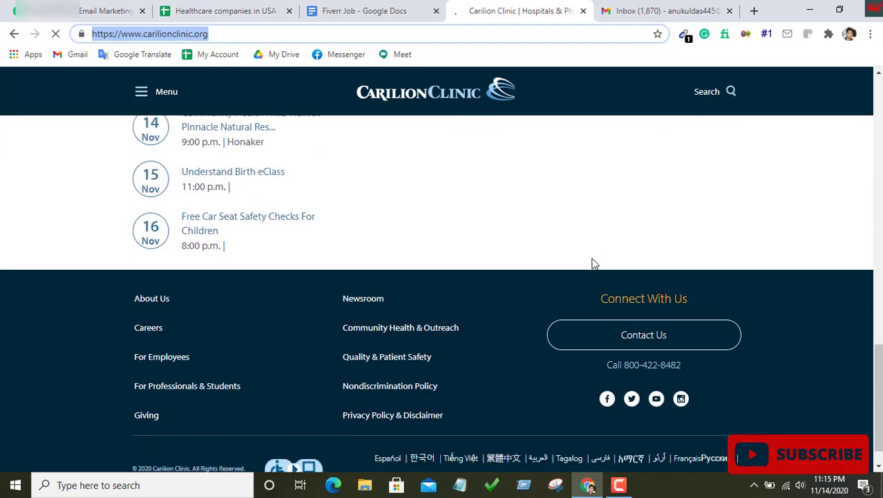
scroll(593, 263, "down", 1)
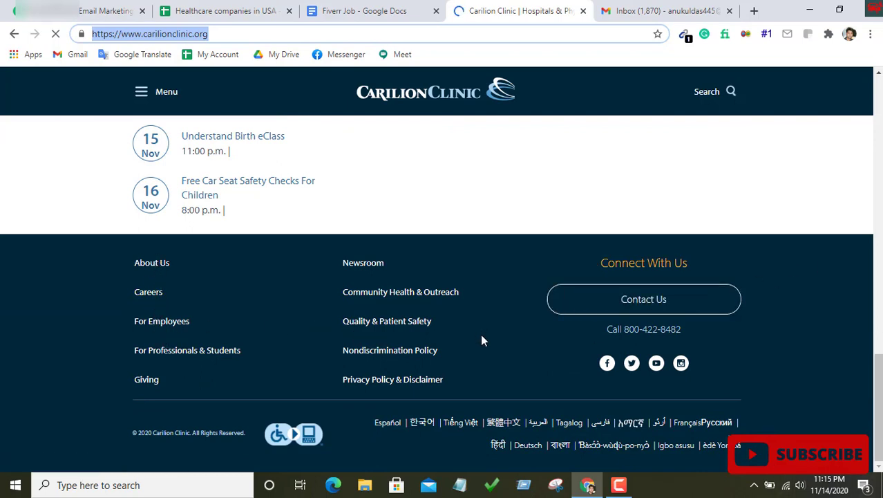
scroll(483, 340, "up", 1)
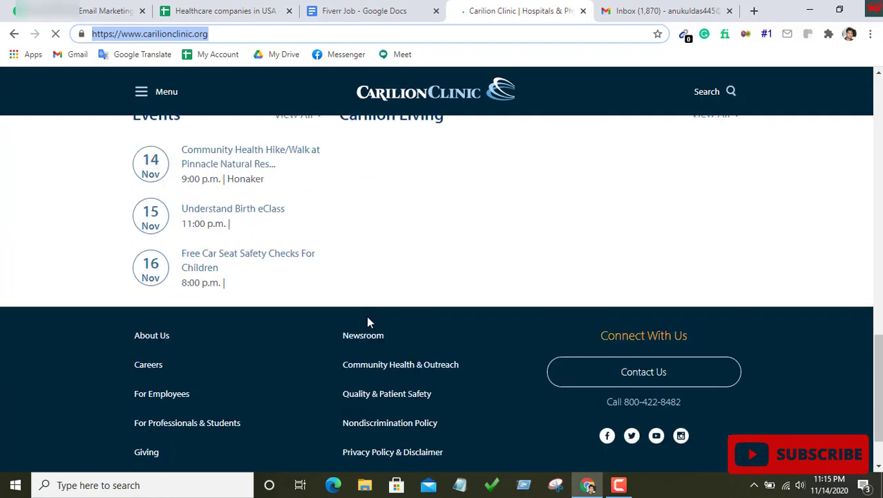
scroll(276, 297, "down", 1)
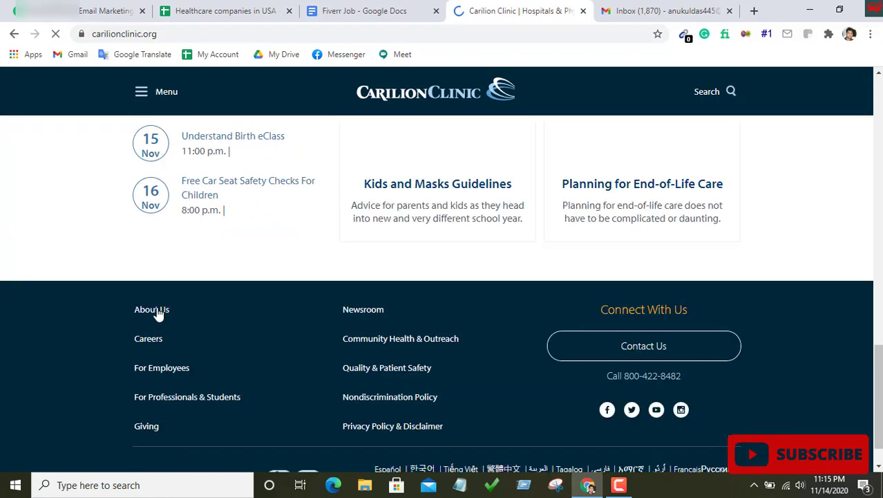
left_click(155, 310)
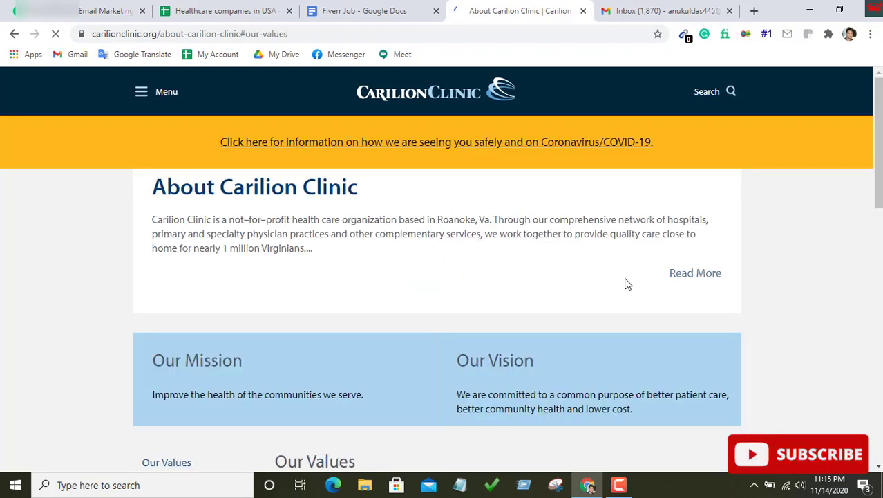
Open Our Leadership and then the President and CEO's profile page
scroll(626, 283, "down", 3)
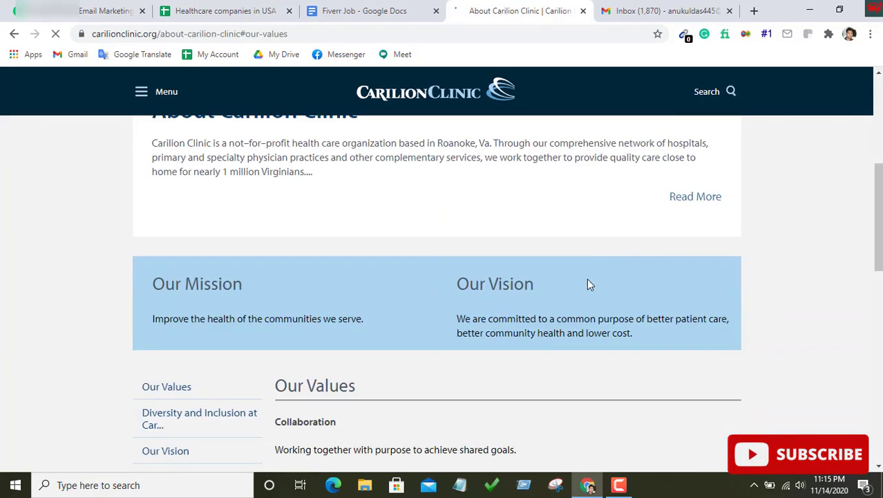
scroll(587, 278, "down", 3)
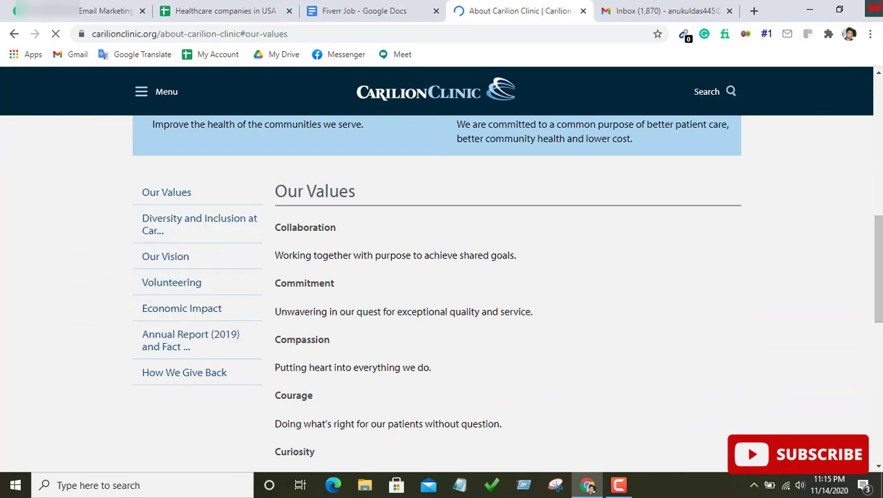
scroll(154, 296, "down", 3)
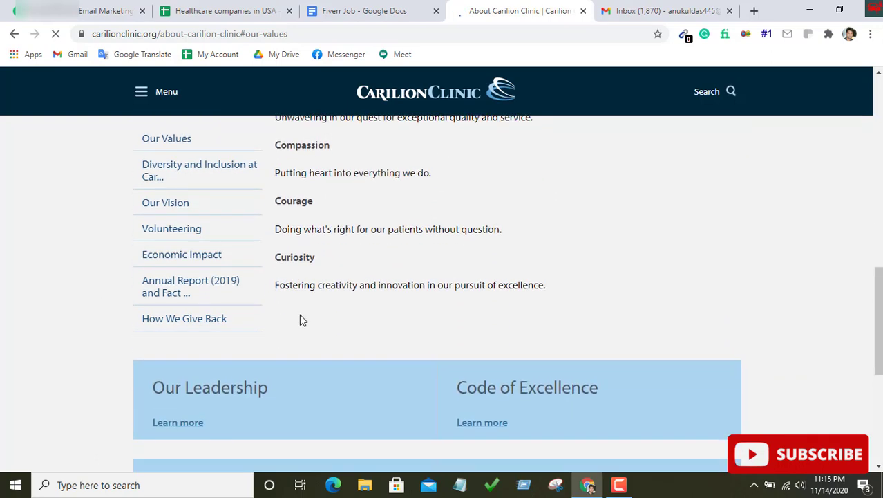
left_click(178, 427)
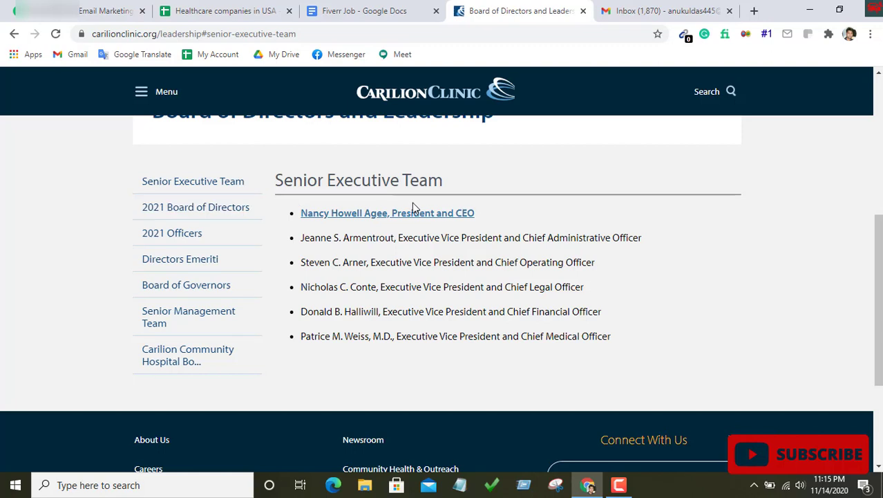
left_click(379, 214)
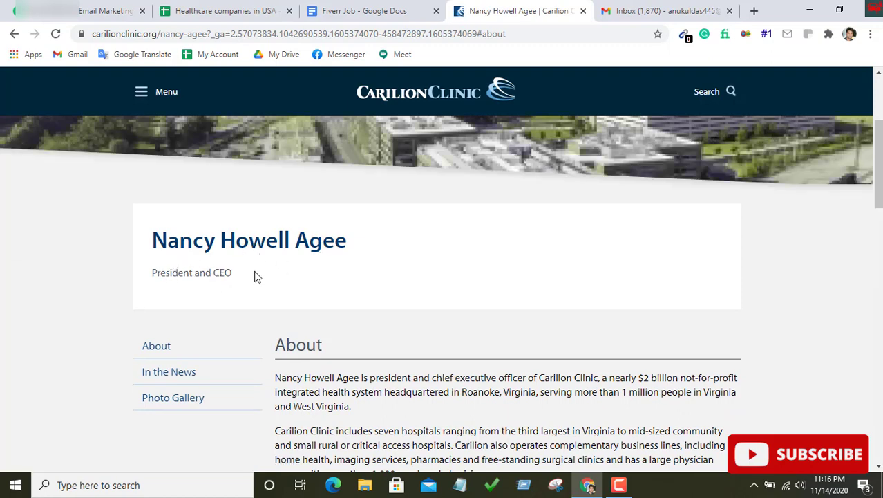
Copy the CEO's full name from the profile title into First Name cell C3
scroll(254, 276, "down", 2)
scroll(295, 234, "up", 2)
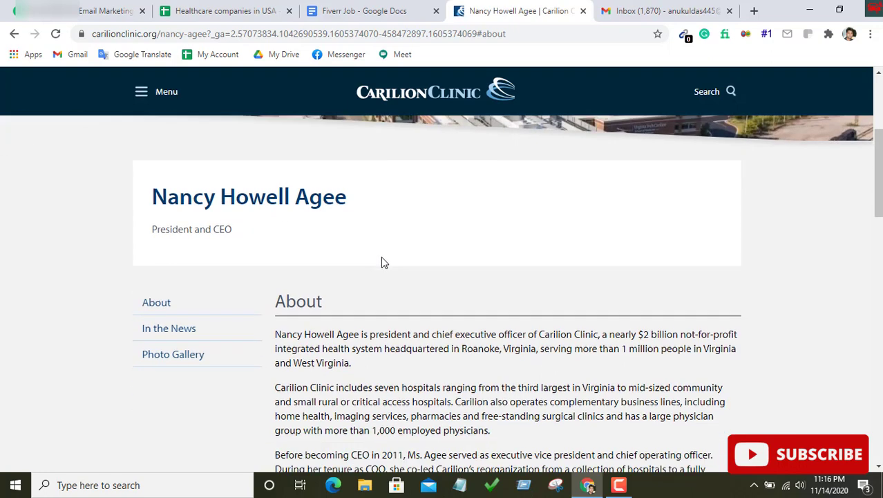
scroll(381, 256, "down", 2)
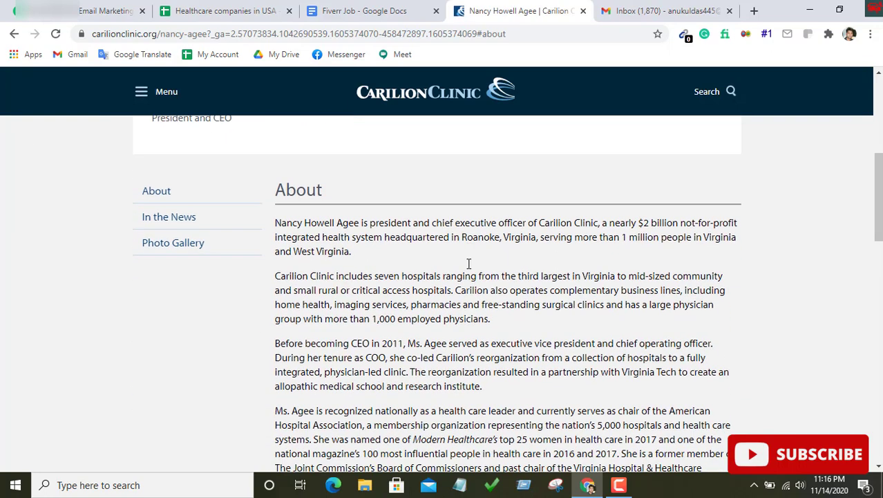
scroll(468, 263, "down", 1)
scroll(477, 265, "down", 1)
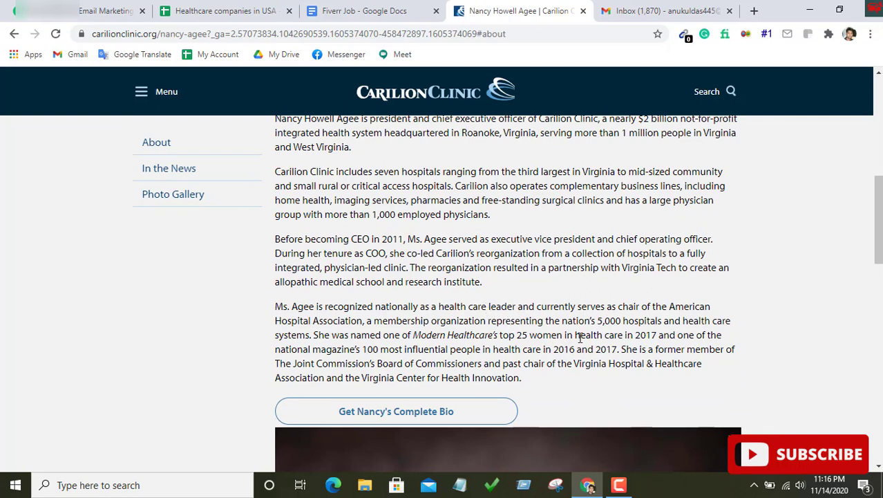
scroll(512, 317, "up", 2)
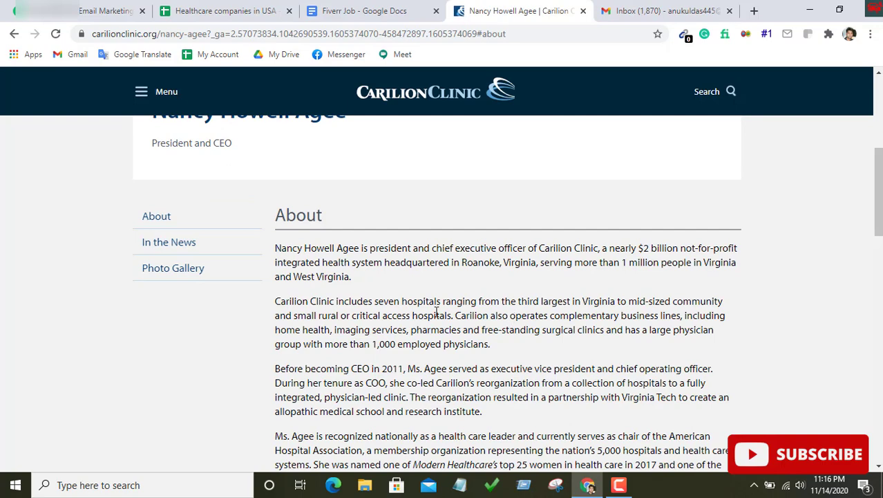
scroll(437, 311, "up", 2)
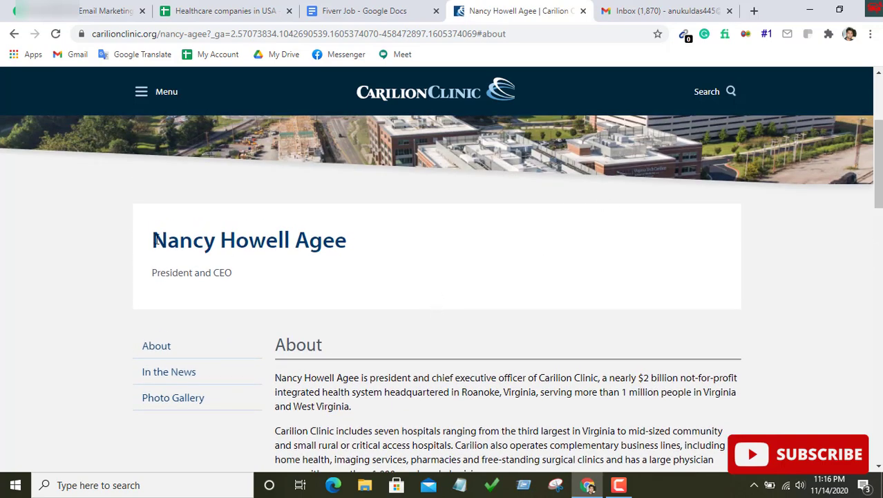
left_click_drag(151, 239, 347, 250)
key("ctrl+c")
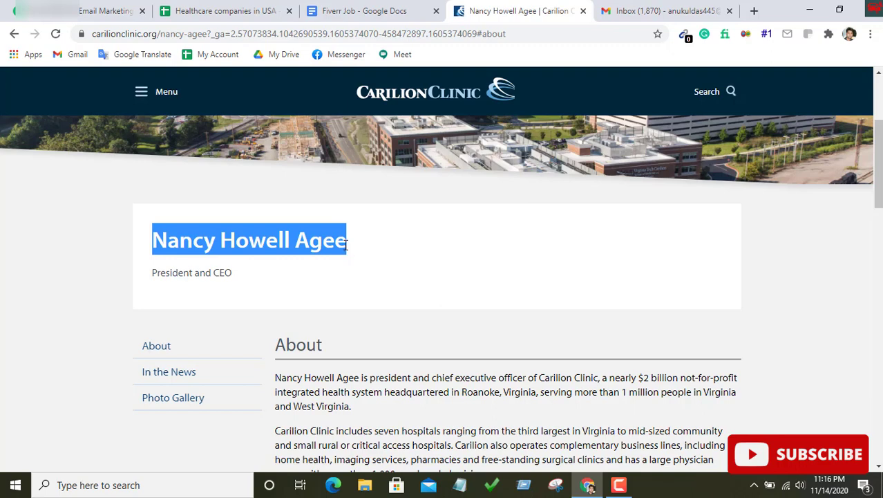
right_click(330, 239)
left_click(354, 251)
left_click(212, 8)
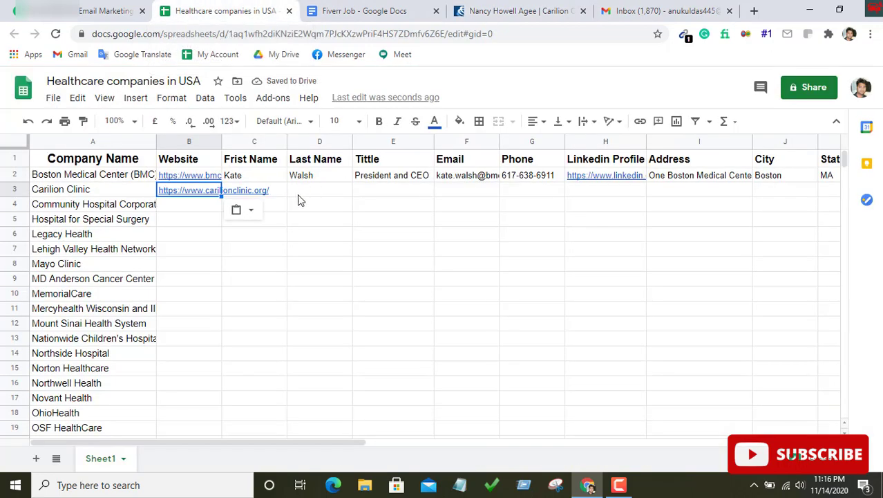
left_click(258, 195)
right_click(255, 192)
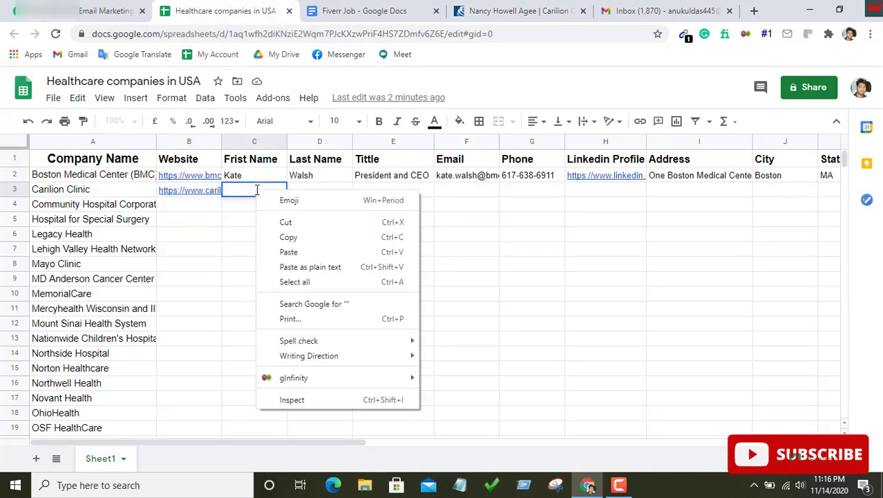
left_click(309, 253)
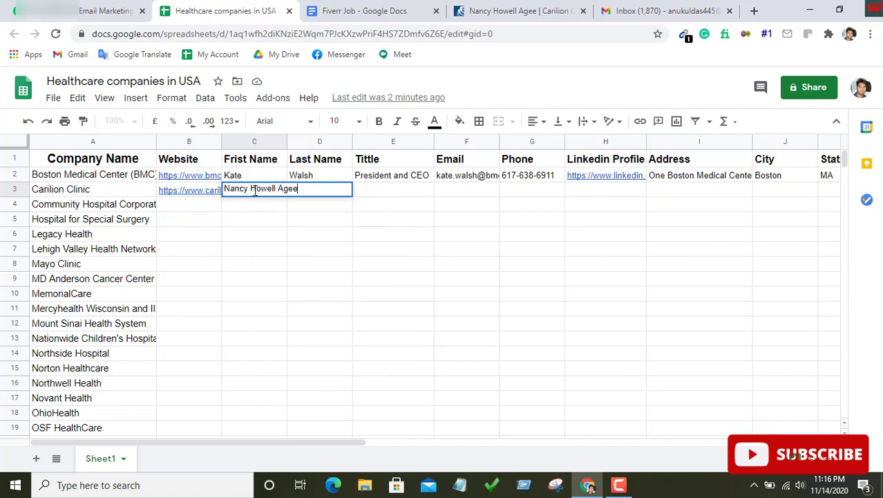
Move the CEO's surname from C3 into Last Name cell D3
double_click(282, 192)
right_click(291, 189)
left_click(319, 222)
key("BackSpace")
left_click(310, 220)
double_click(309, 191)
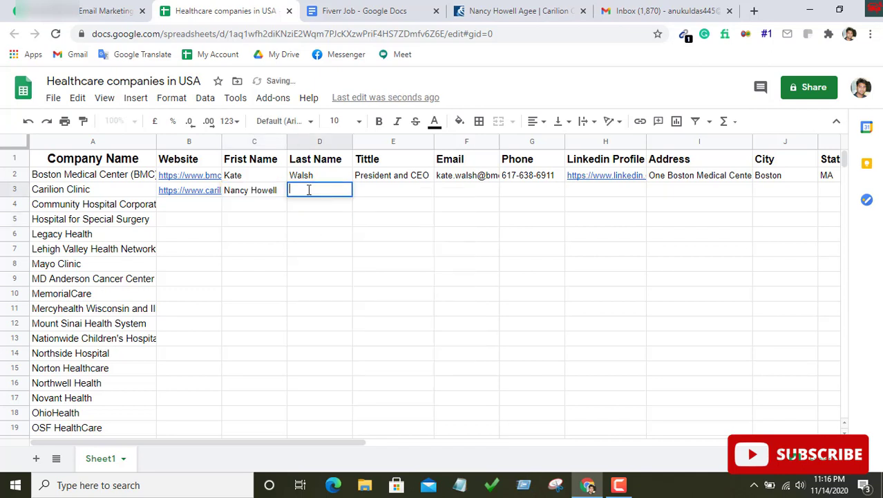
right_click(308, 193)
left_click(344, 288)
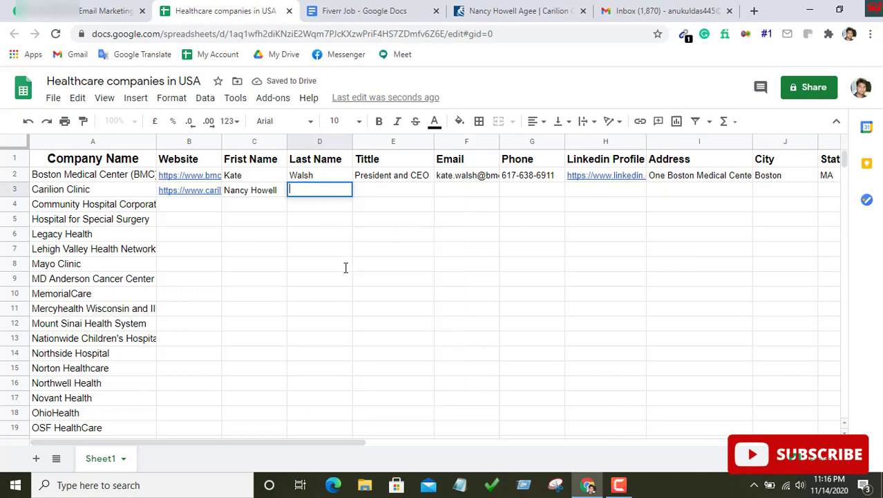
left_click(369, 196)
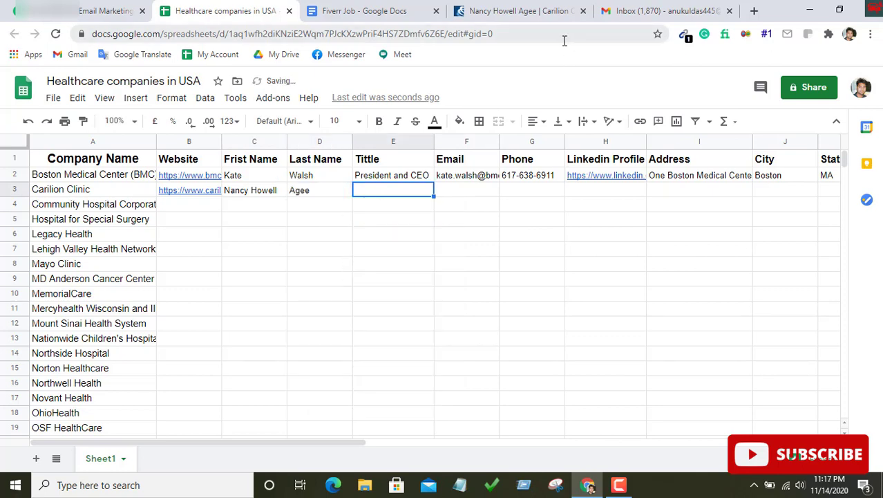
left_click(499, 10)
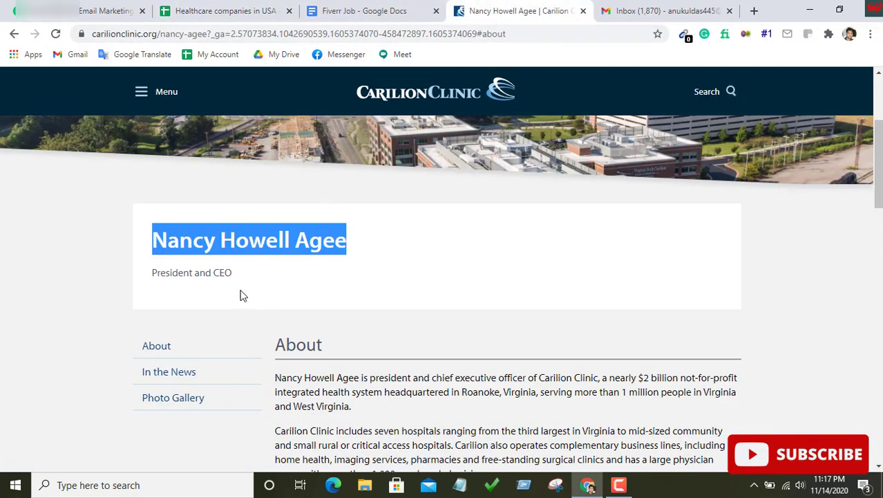
Copy 'President and CEO' from the CEO's profile page into Carilion Clinic's title cell E3
left_click_drag(153, 271, 239, 277)
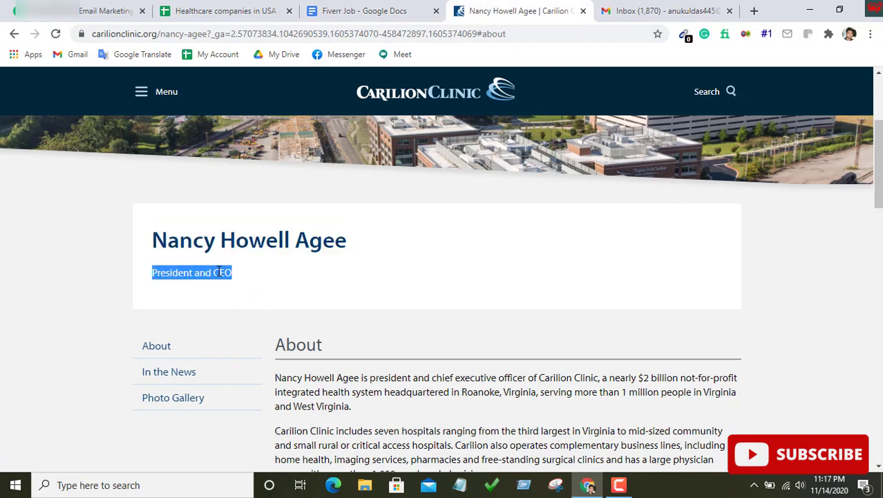
right_click(220, 271)
left_click(238, 279)
left_click(228, 11)
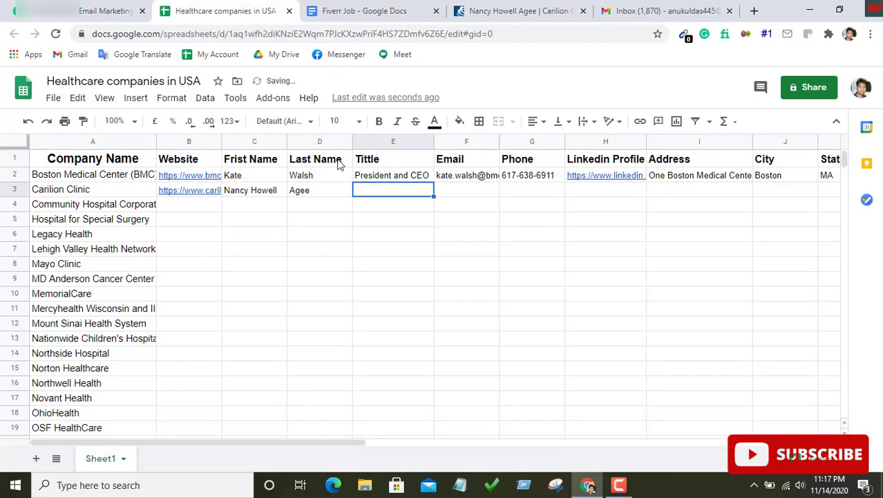
double_click(370, 190)
right_click(371, 190)
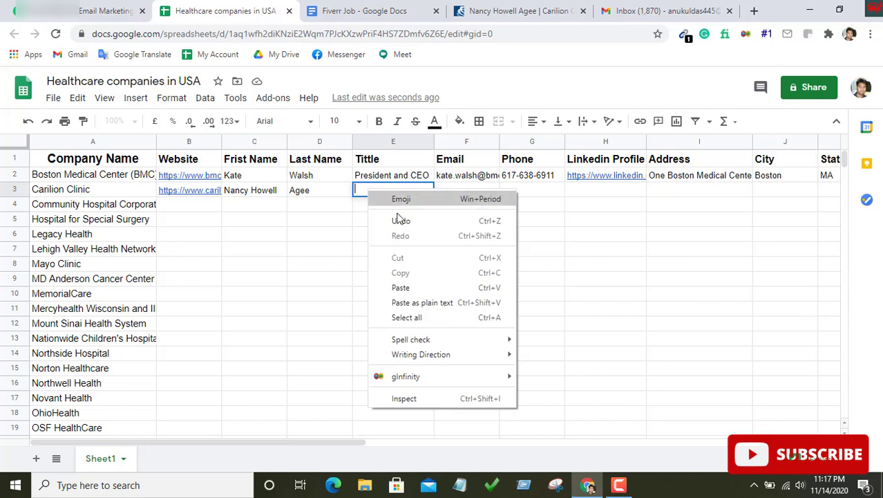
left_click(410, 286)
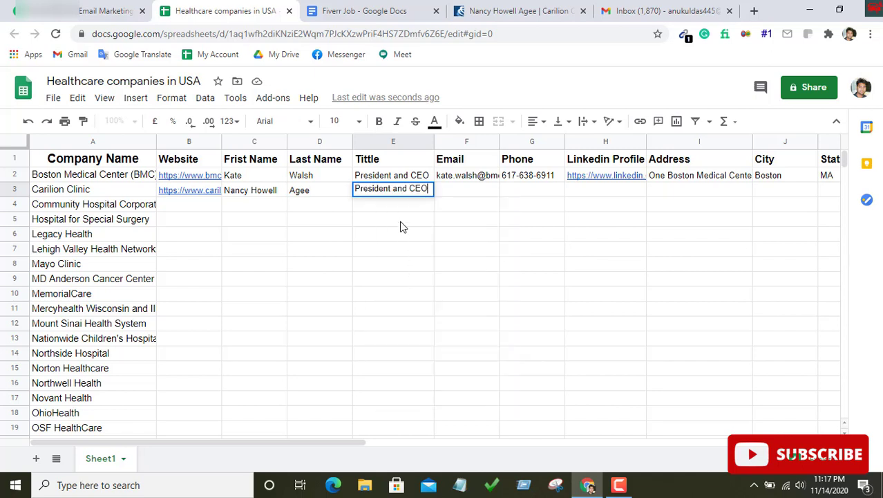
left_click(461, 197)
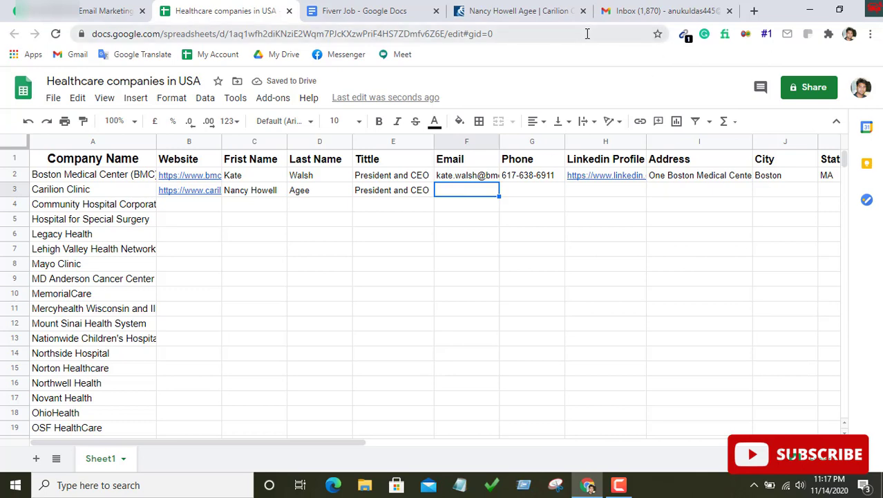
left_click(506, 10)
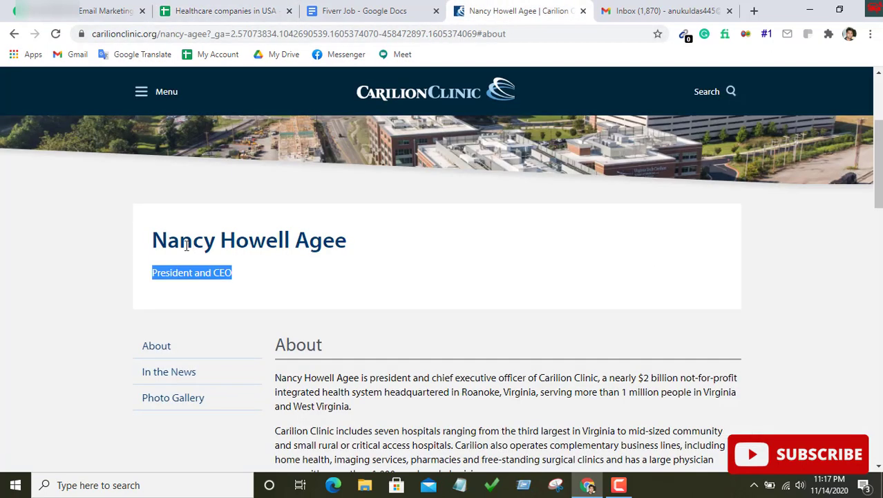
Replace the draft's old recipient with the CEO's copied full name followed by '@'
left_click_drag(159, 239, 329, 244)
right_click(325, 244)
left_click(349, 253)
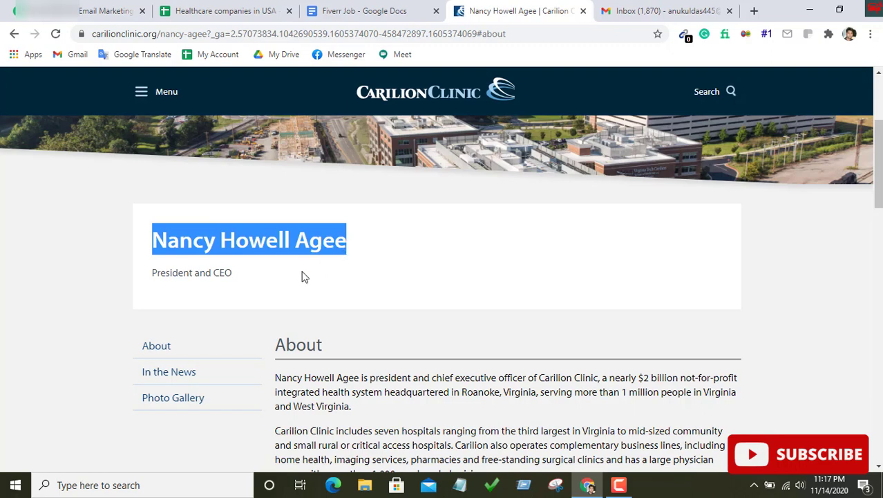
left_click(663, 11)
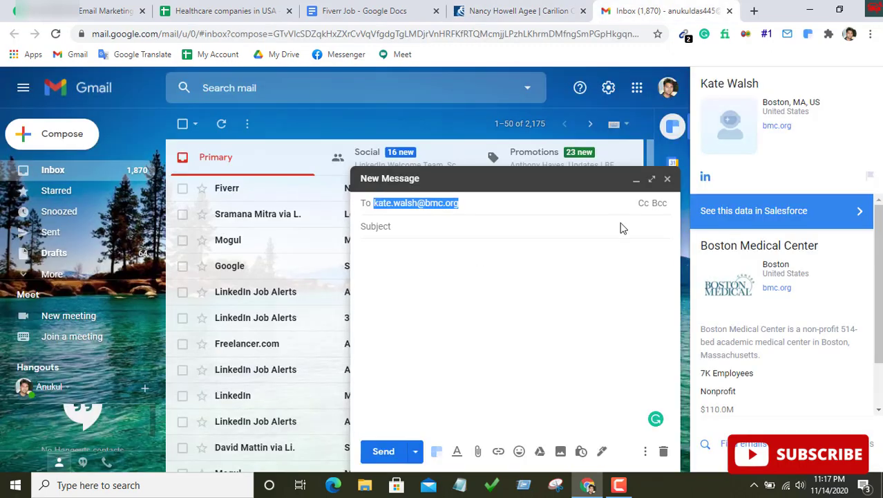
left_click(481, 205)
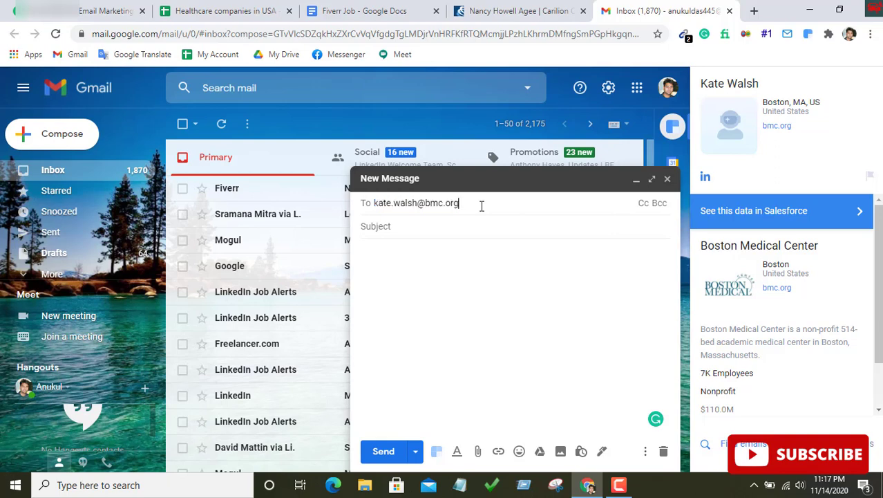
triple_click(457, 203)
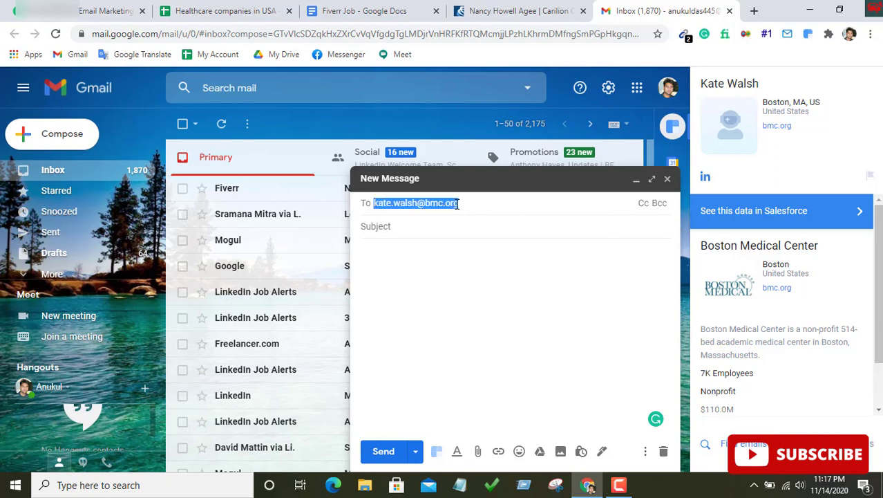
right_click(457, 203)
left_click(494, 266)
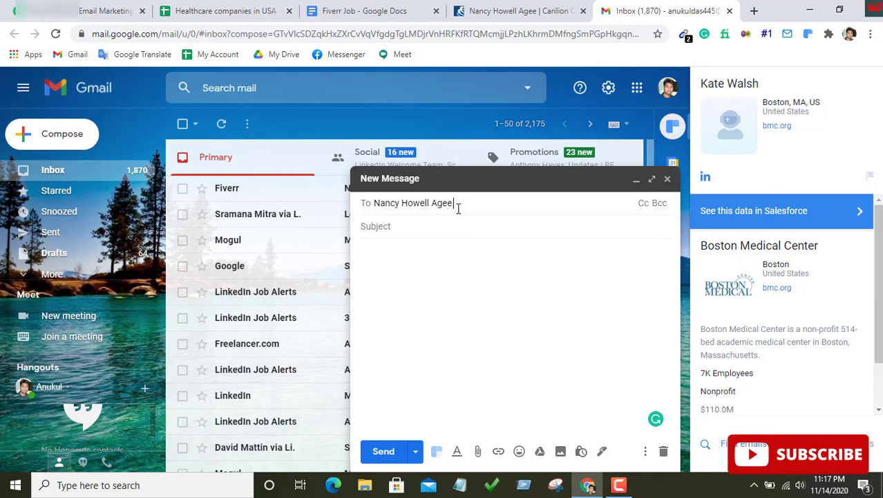
type("@")
Copy the clinic's domain carilionclinic.org from the profile page address and append it after '@'
left_click(468, 8)
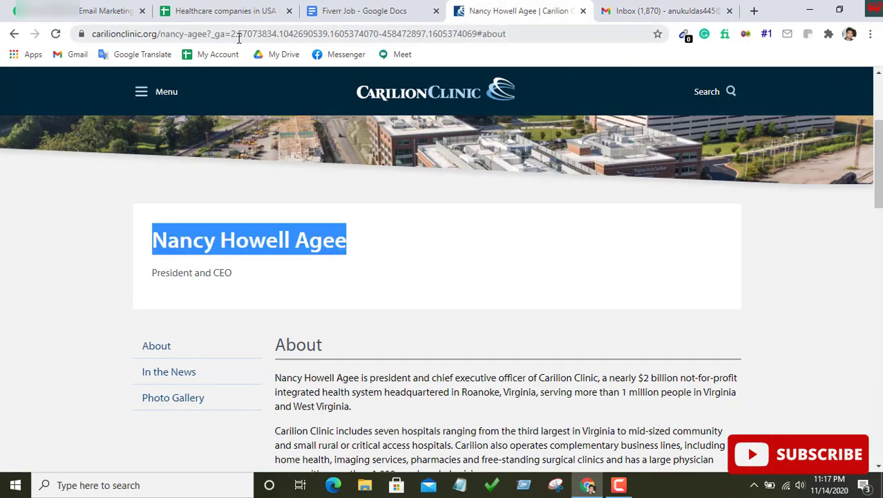
left_click_drag(94, 34, 186, 36)
left_click(159, 33)
right_click(178, 32)
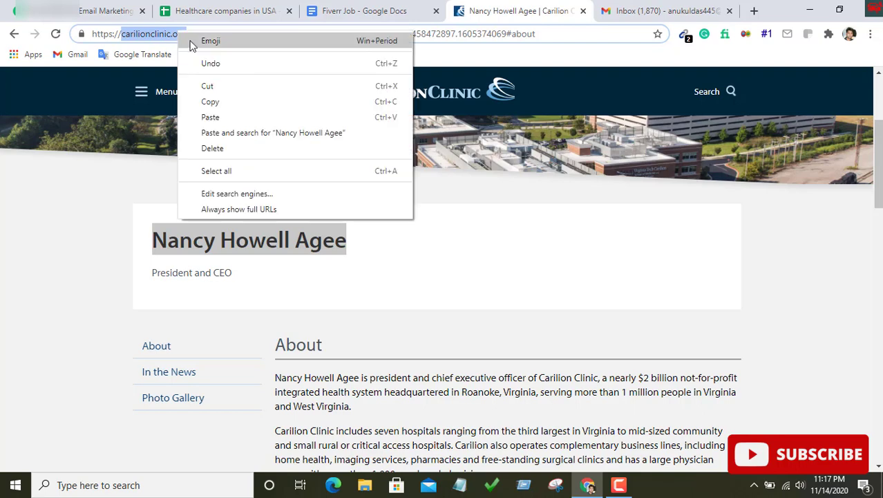
left_click(216, 101)
left_click(681, 7)
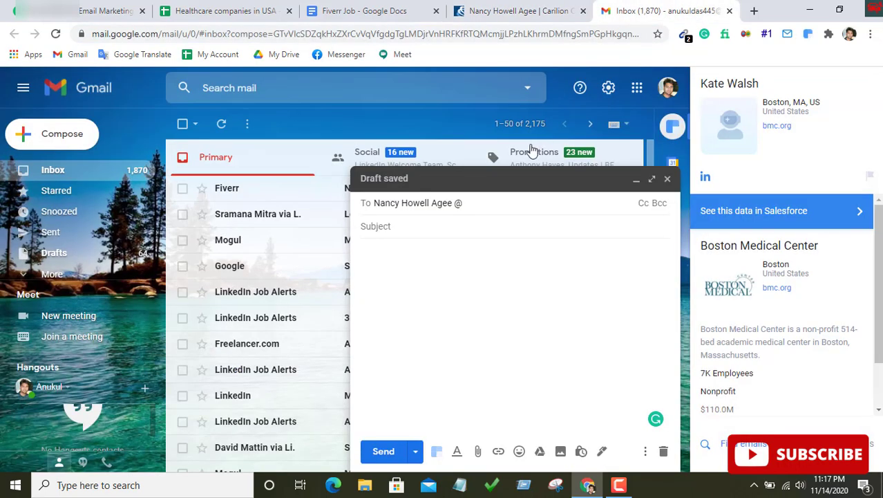
key("ctrl+v")
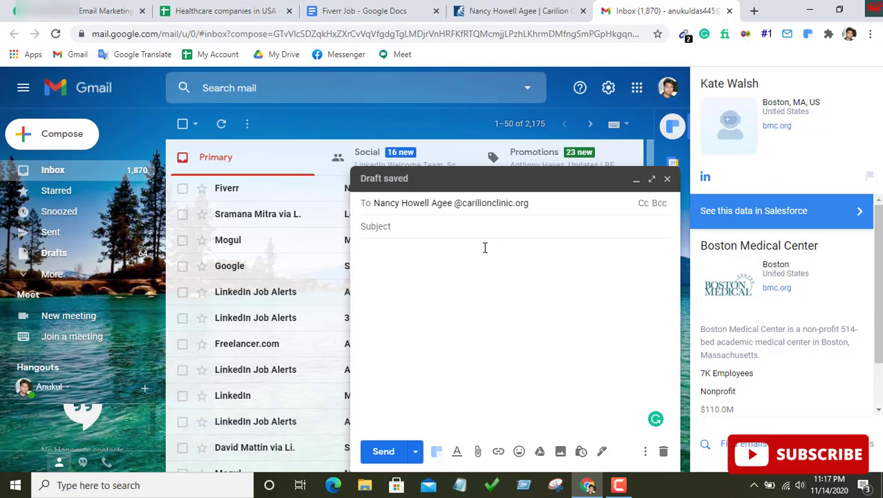
left_click(460, 228)
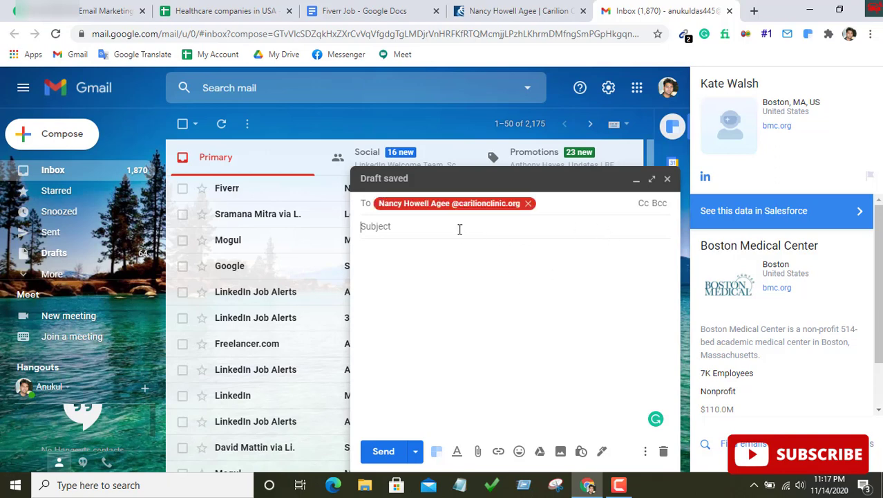
Remove the middle name from the recipient address and copy the resulting guessed e-mail
left_click(543, 205)
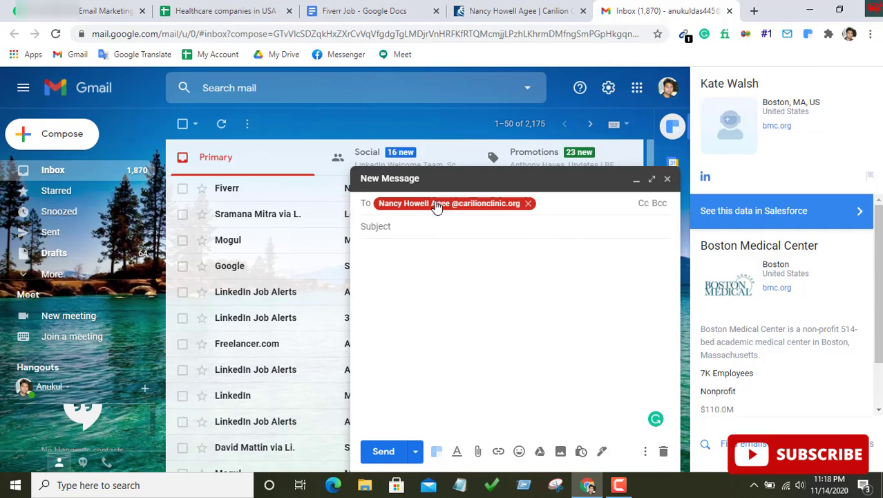
double_click(436, 205)
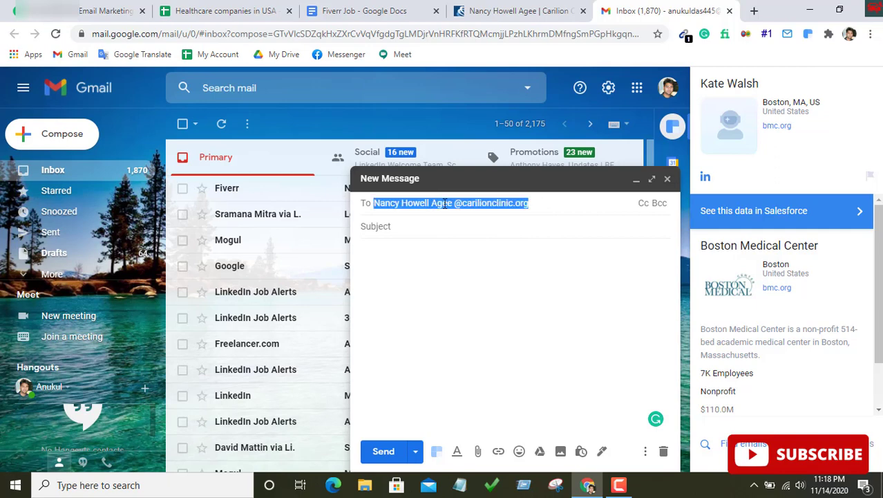
left_click(429, 203)
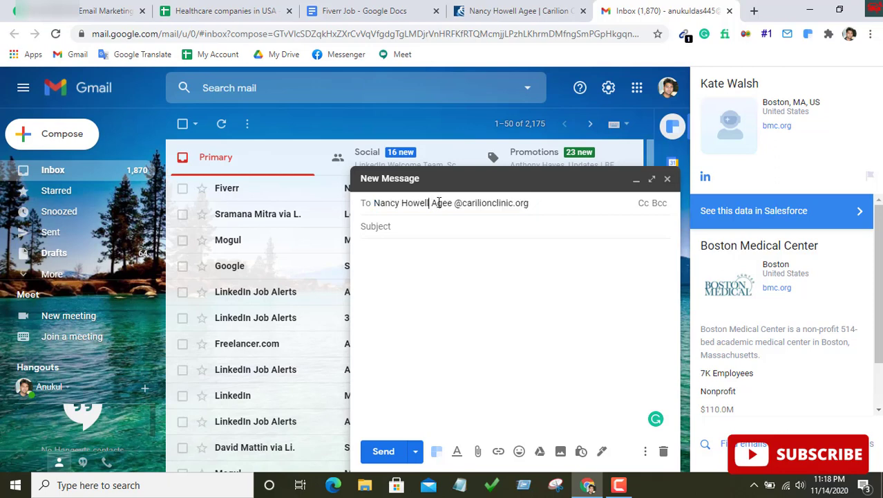
key("BackSpace")
key("BackSpace")
key("BackSpace")
key("BackSpace")
key("BackSpace")
key("BackSpace")
key("BackSpace")
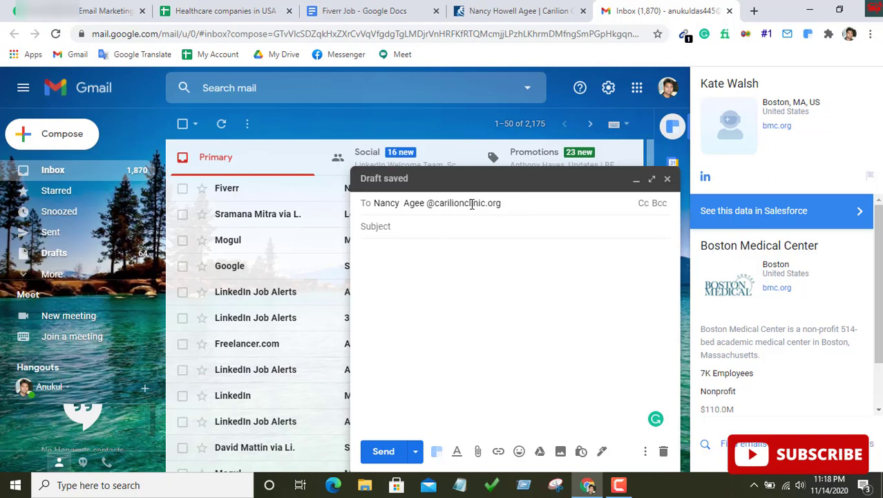
triple_click(471, 202)
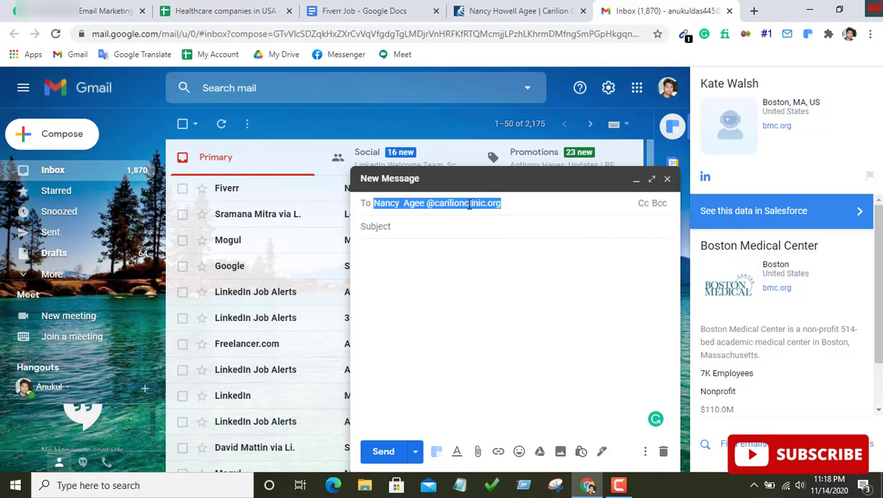
right_click(469, 203)
left_click(501, 251)
In a new tab, search Google for the guessed CEO address at carilionclinic.org plus 'email'
left_click(754, 11)
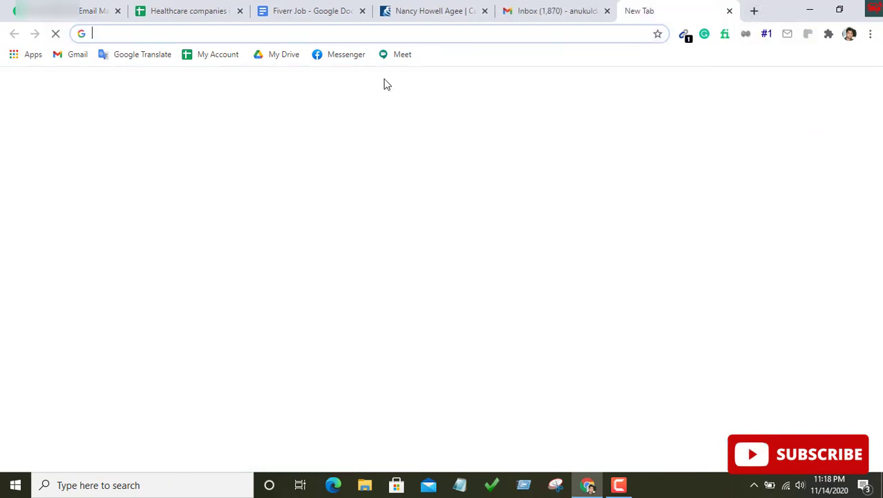
type("\"")
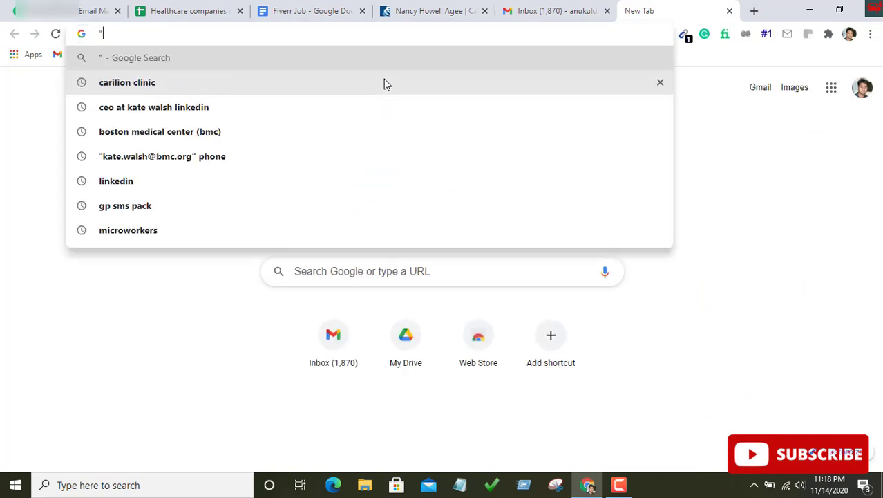
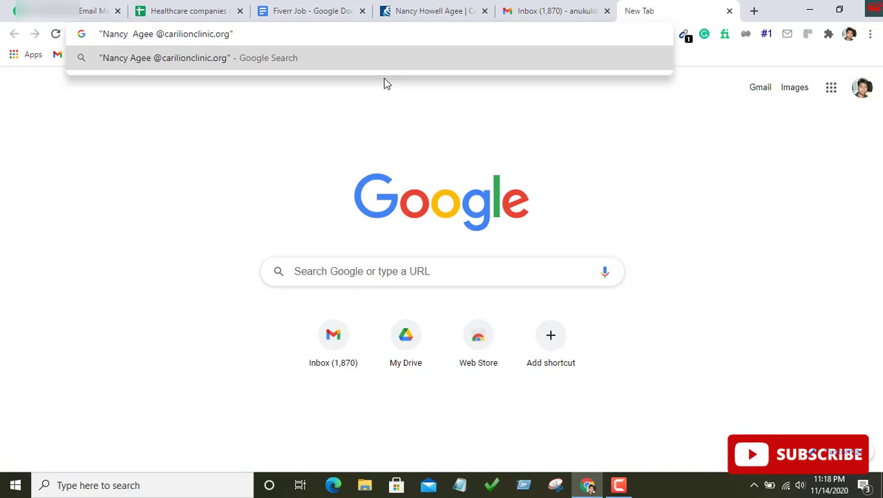
type("email")
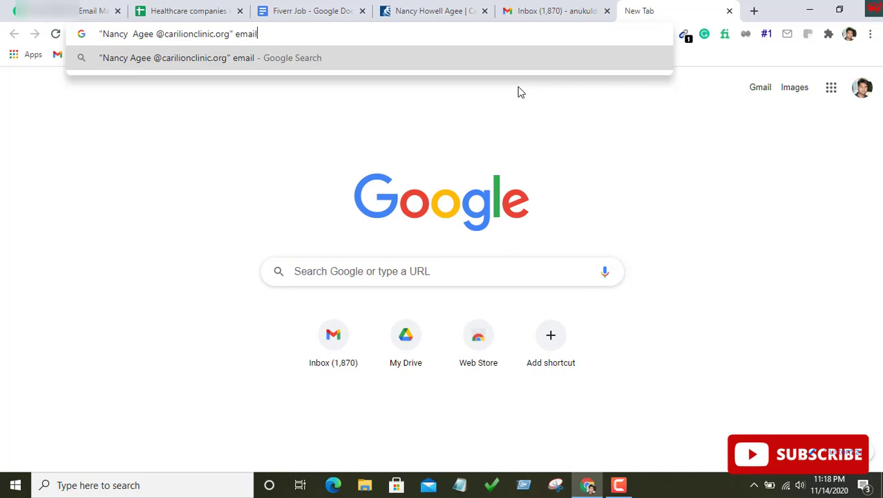
key("Return")
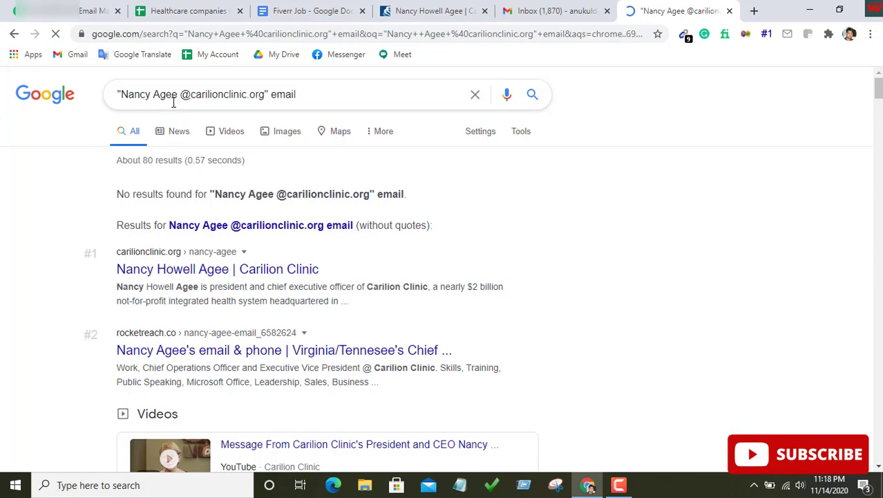
Copy the CEO's actual e-mail address from the 2017 Leadership Guide issuu result
scroll(207, 228, "down", 2)
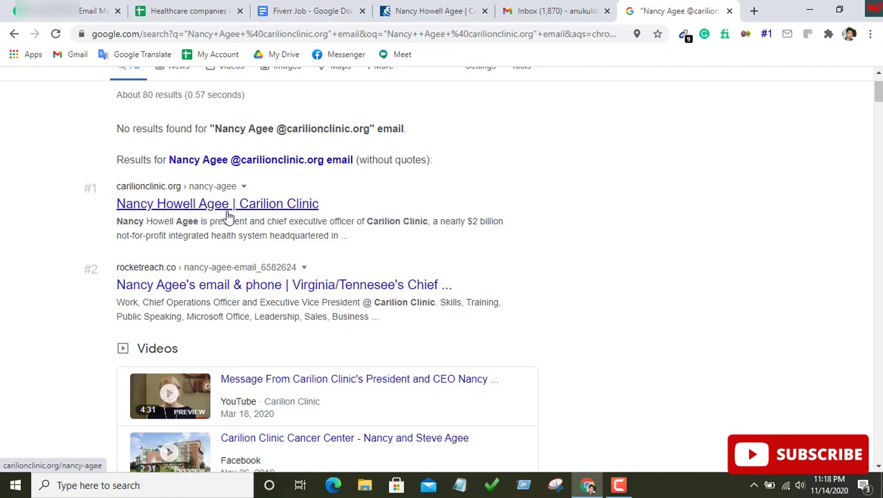
scroll(256, 233, "down", 1)
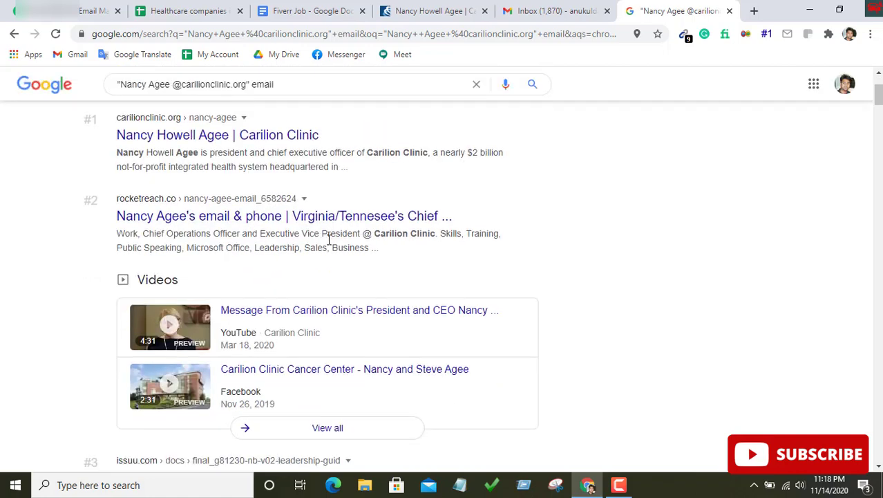
scroll(330, 239, "down", 3)
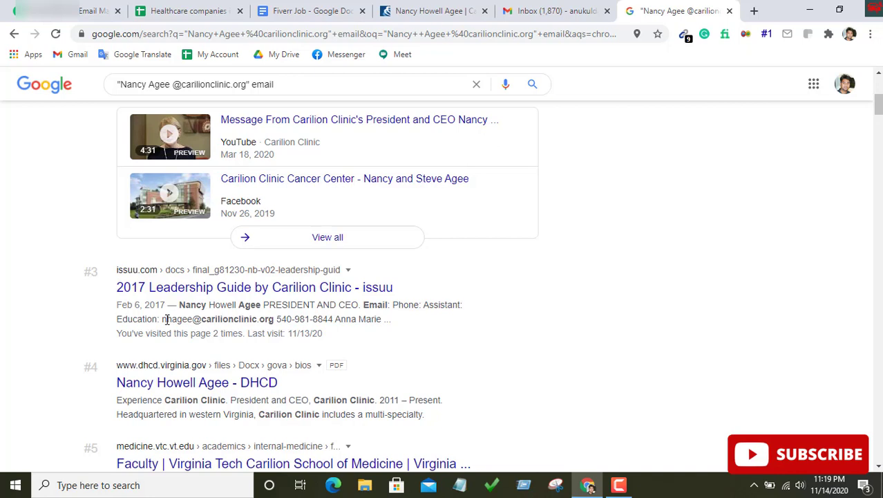
left_click_drag(167, 320, 274, 324)
right_click(263, 316)
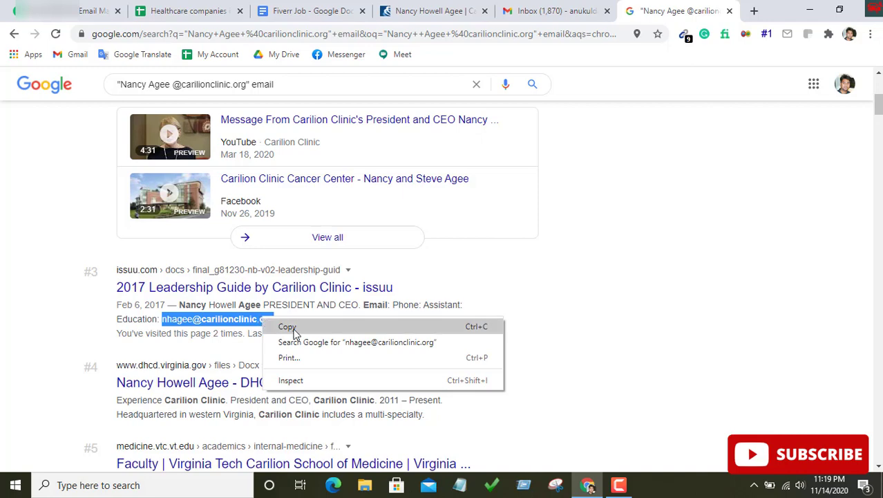
left_click(289, 327)
Replace the invalid recipient chip with the CEO's copied clinic e-mail and check its Carilion Clinic contact card
left_click(552, 11)
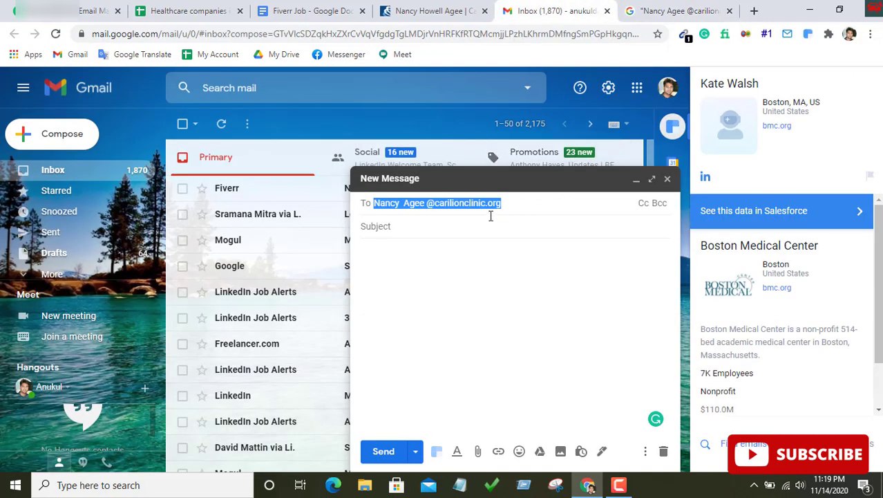
left_click(481, 220)
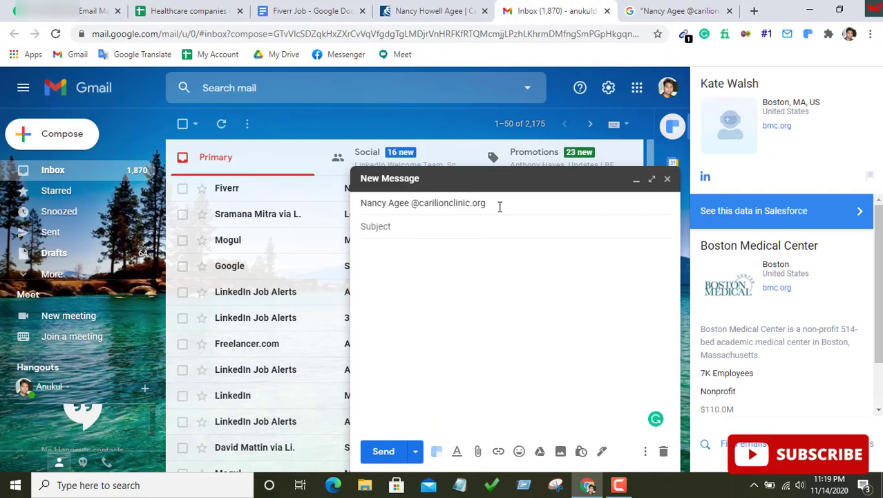
left_click(497, 207)
left_click(500, 204)
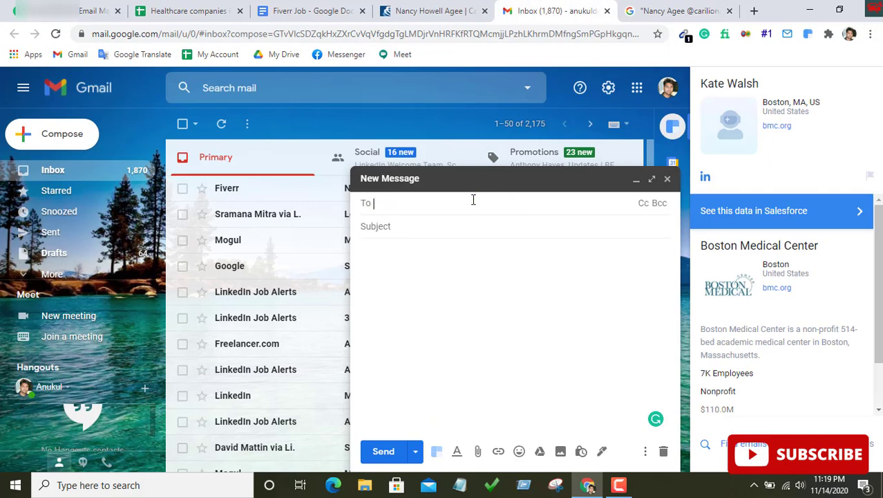
right_click(474, 200)
left_click(498, 298)
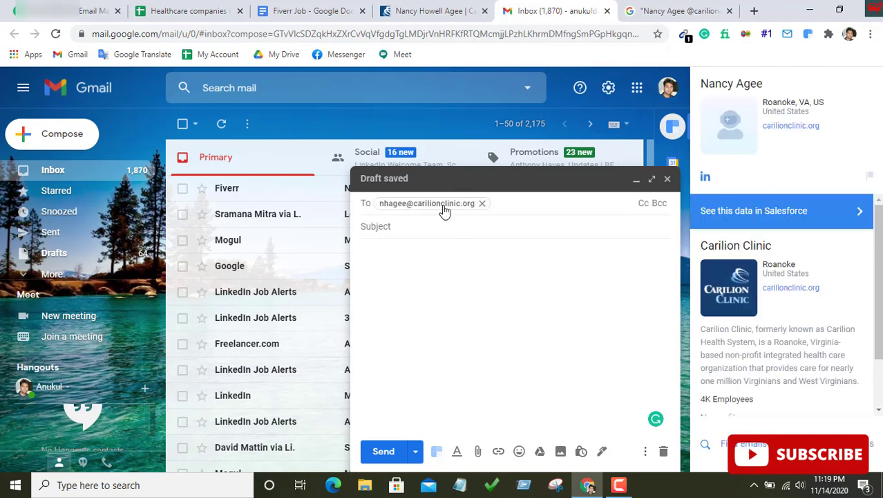
mouse_move(445, 211)
left_click(428, 9)
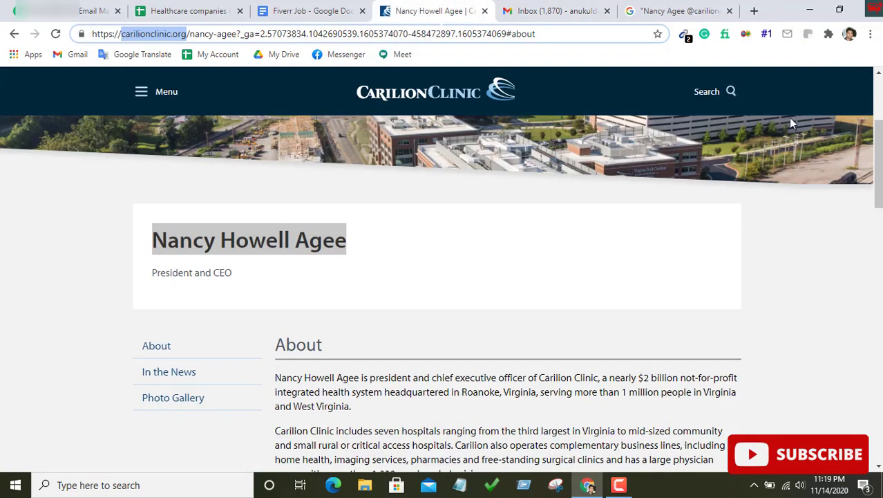
Paste the CEO's e-mail address into Carilion Clinic's Email cell F3
left_click(184, 8)
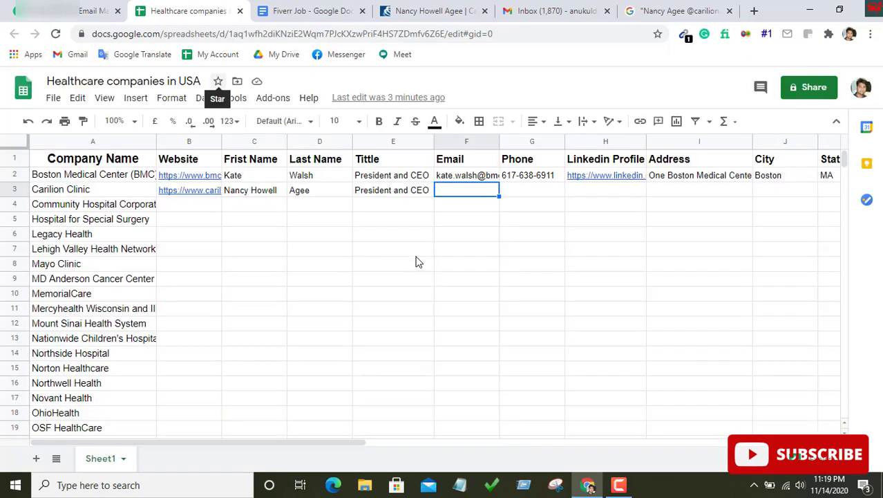
right_click(455, 192)
left_click(499, 287)
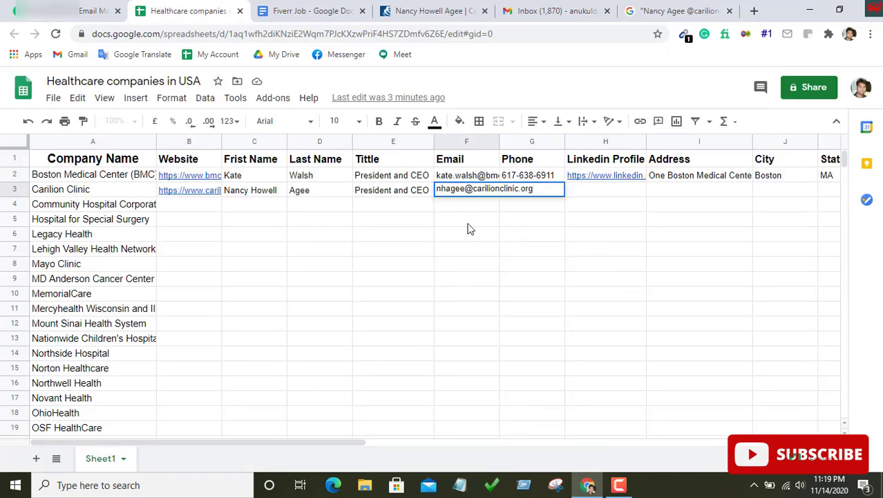
key("Down")
key("Down")
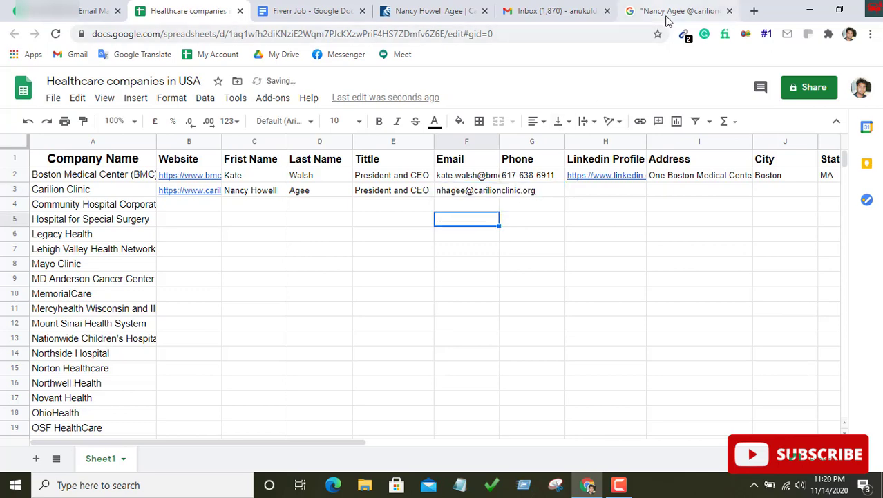
Copy the CEO's phone number from the search result into Phone cell G3
left_click(662, 5)
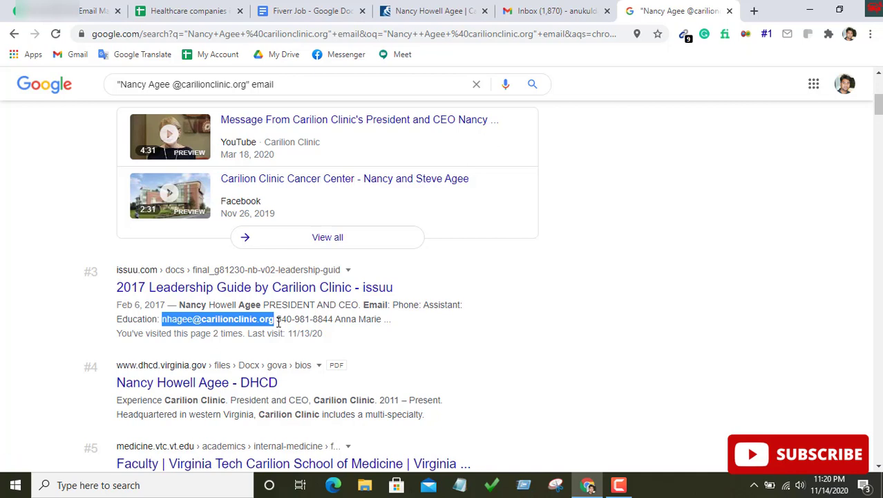
left_click_drag(277, 320, 330, 321)
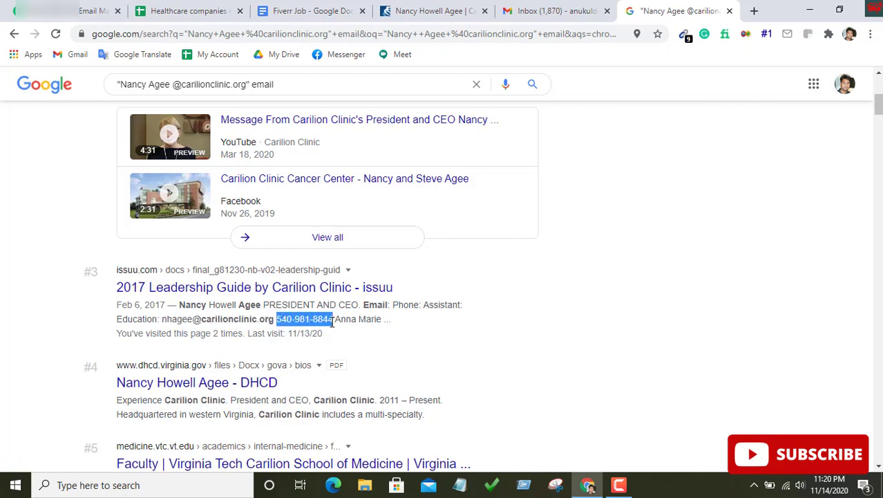
right_click(323, 320)
left_click(344, 330)
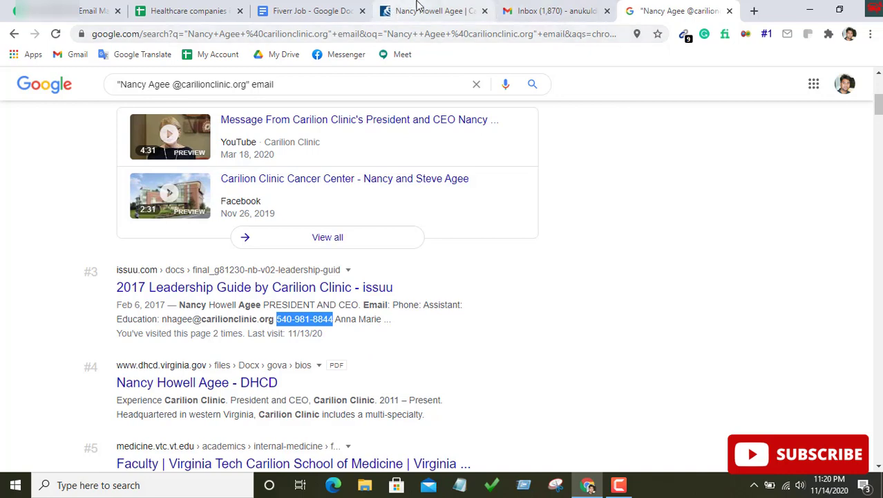
left_click(190, 10)
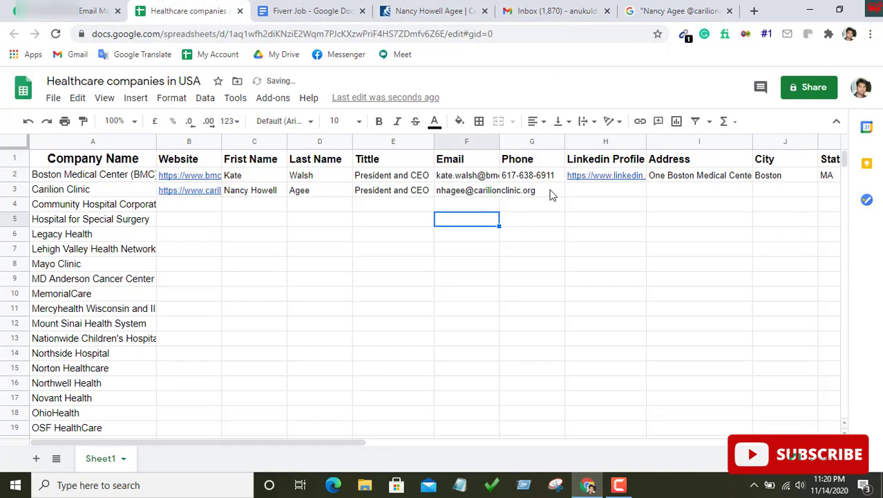
double_click(528, 191)
right_click(526, 192)
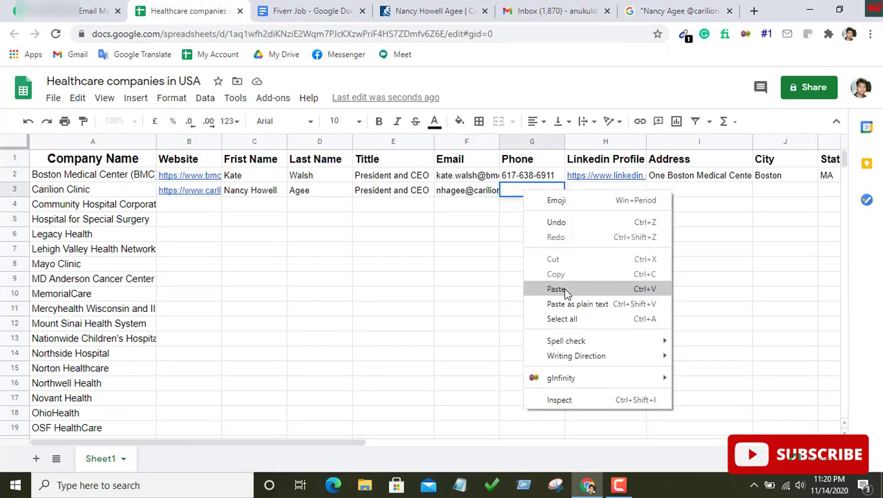
left_click(560, 289)
left_click(579, 221)
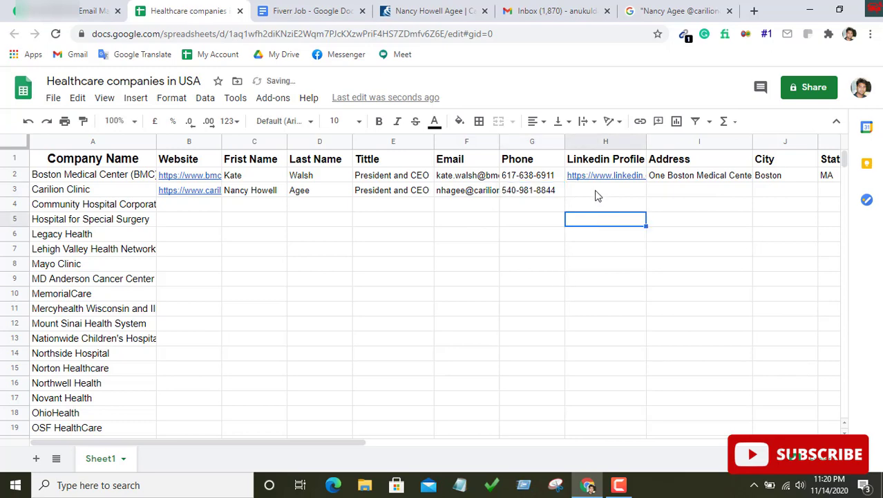
Select the CEO's full name heading on her Carilion Clinic profile page
left_click(440, 9)
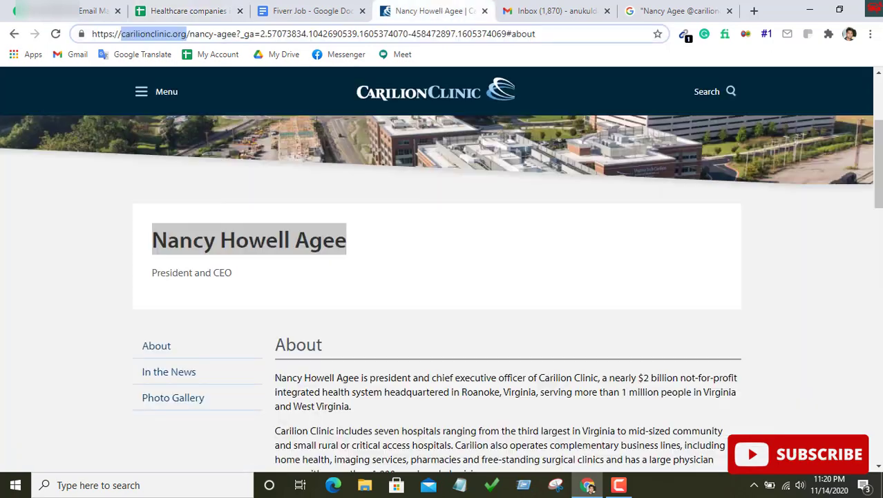
left_click(251, 239)
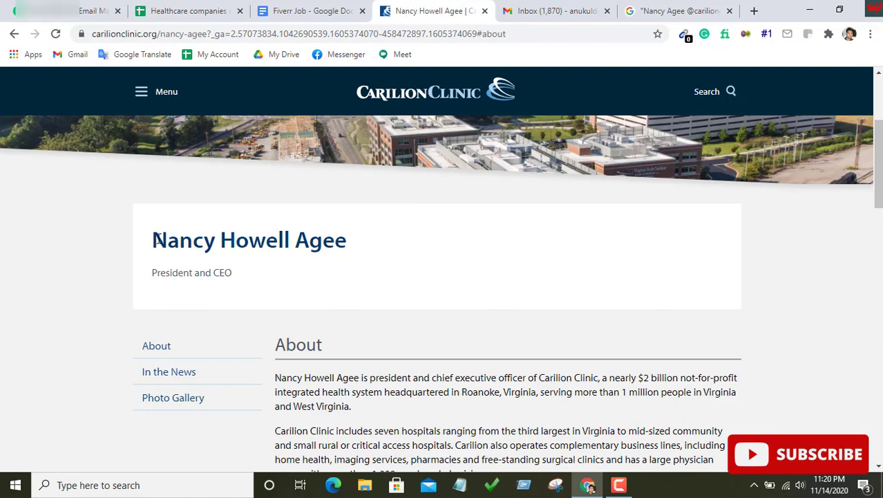
left_click_drag(153, 239, 343, 249)
Search Google for 'ceo at' plus the CEO's copied name plus 'linkedin'
right_click(336, 243)
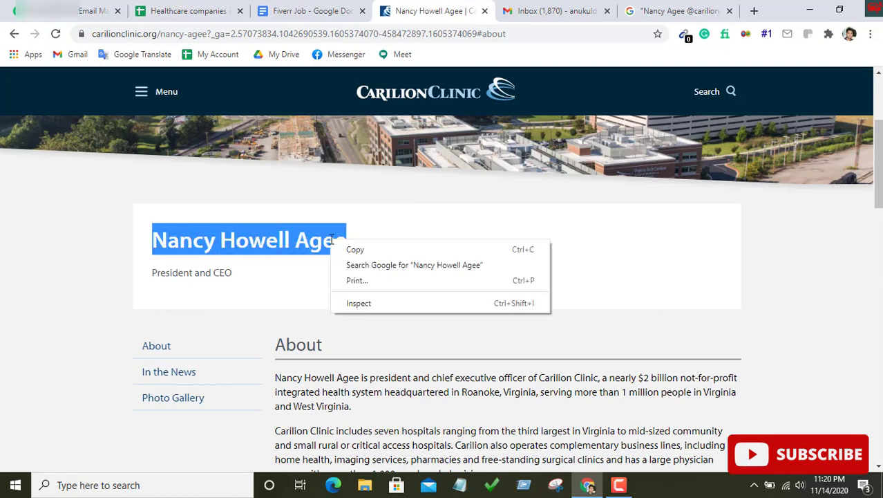
left_click(352, 250)
left_click(681, 10)
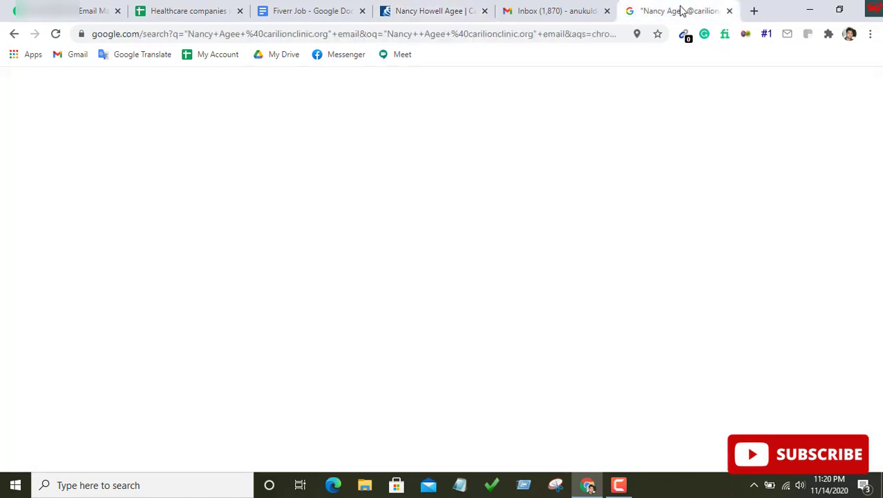
triple_click(260, 84)
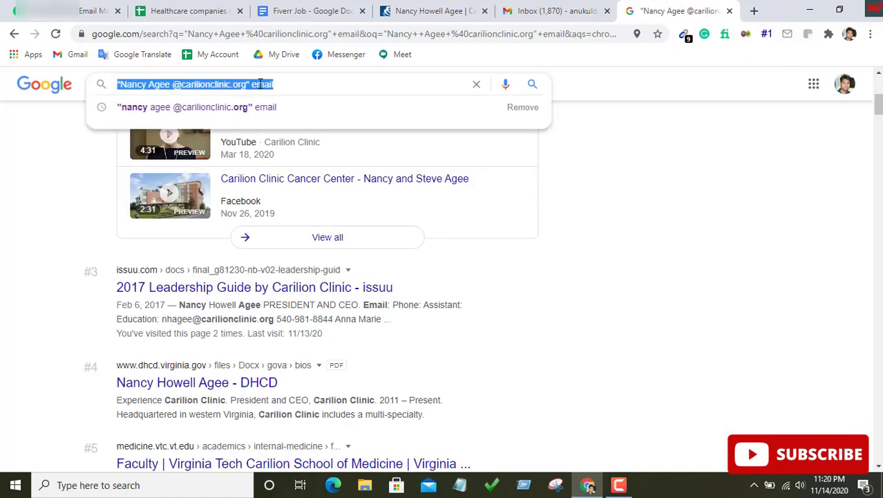
type("ceo at")
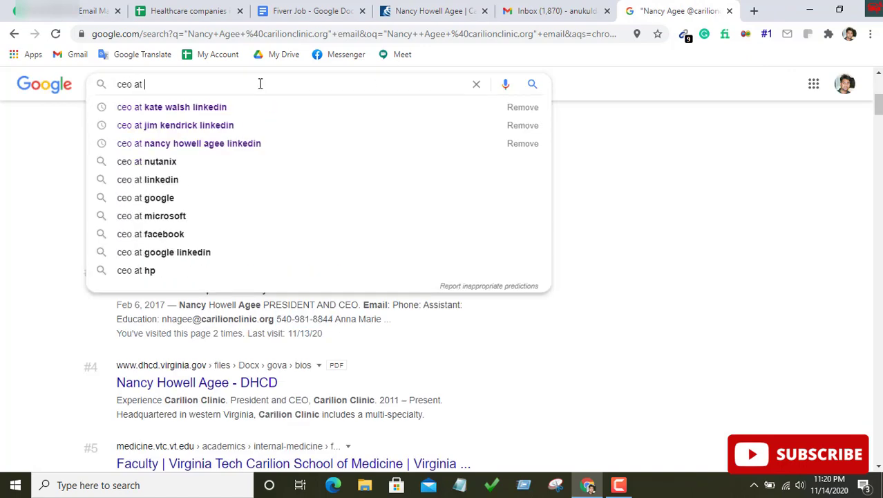
key("ctrl+v")
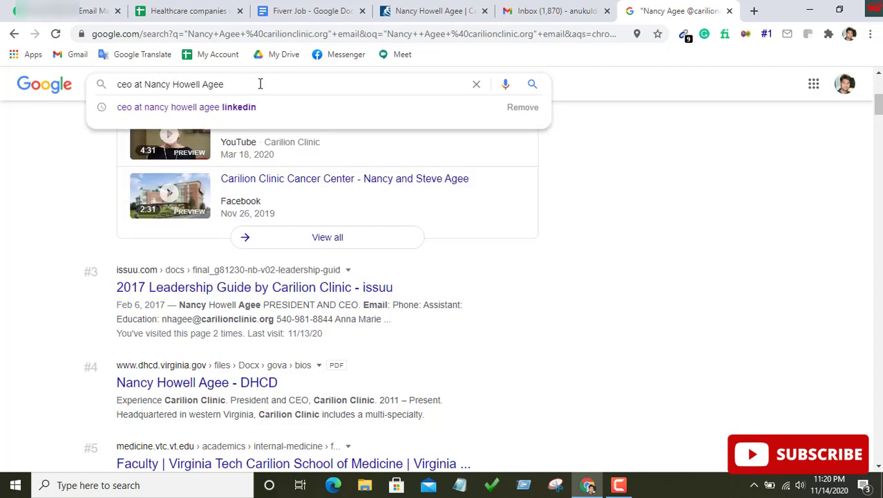
type("linkedi")
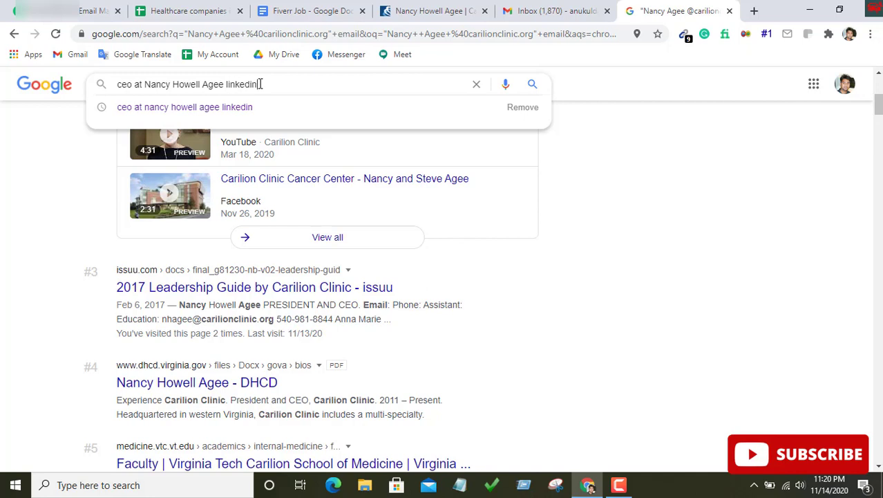
type("n")
key("Return")
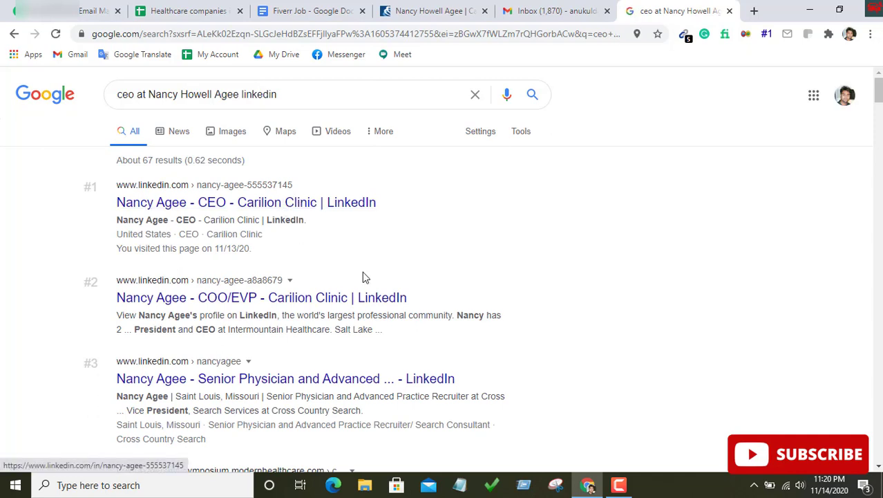
Open the CEO's CEO – Carilion Clinic LinkedIn profile and compare it with her clinic bio
left_click(241, 205)
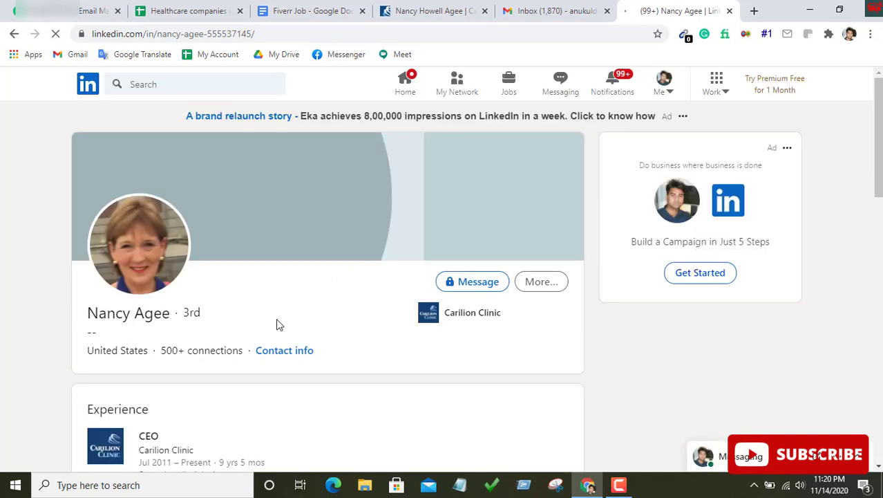
scroll(172, 384, "down", 1)
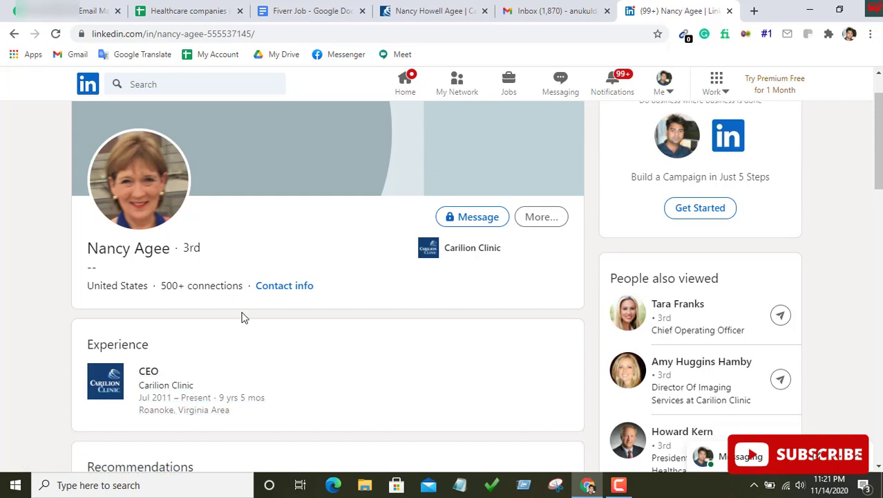
left_click(439, 11)
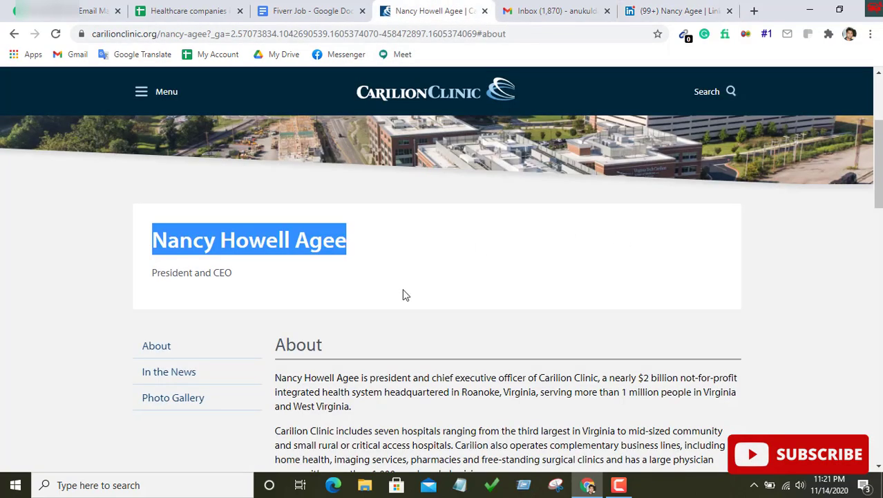
scroll(402, 292, "down", 2)
scroll(383, 250, "down", 7)
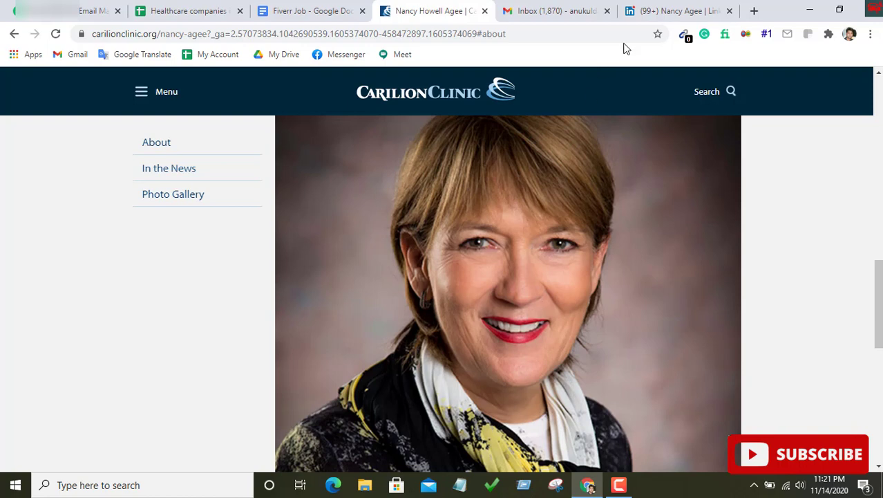
left_click(670, 10)
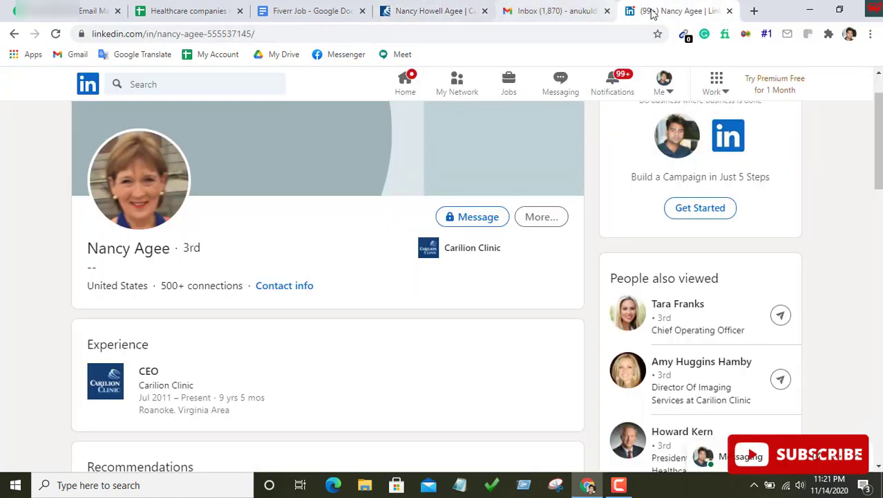
Copy the LinkedIn profile URL and paste it into Carilion Clinic's LinkedIn Profile cell H3
left_click(302, 32)
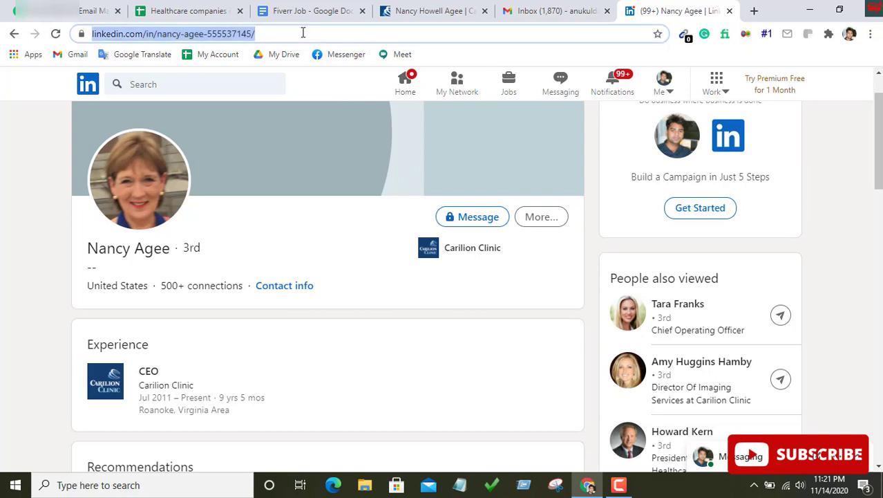
right_click(301, 32)
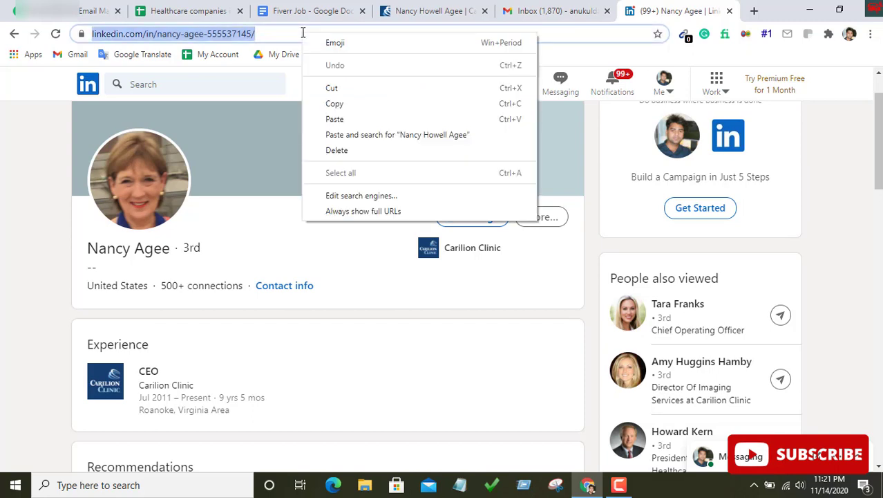
left_click(345, 103)
left_click(192, 9)
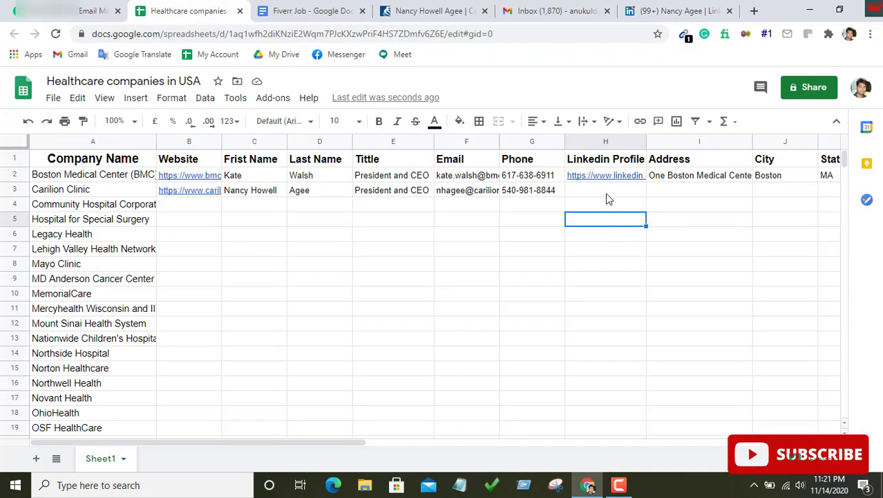
left_click(608, 197)
right_click(607, 197)
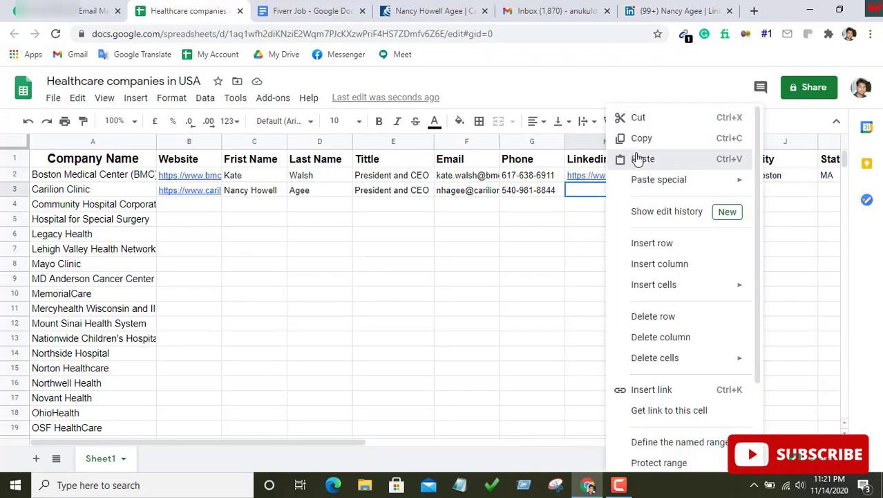
left_click(639, 160)
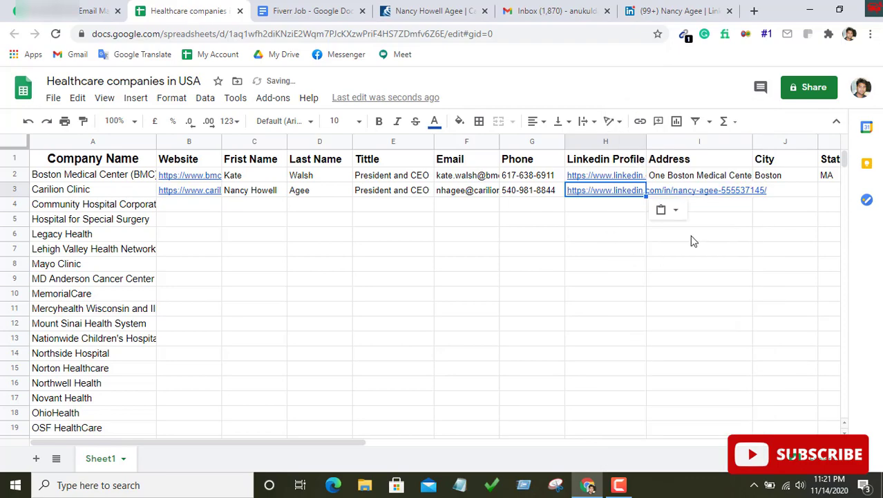
left_click(434, 9)
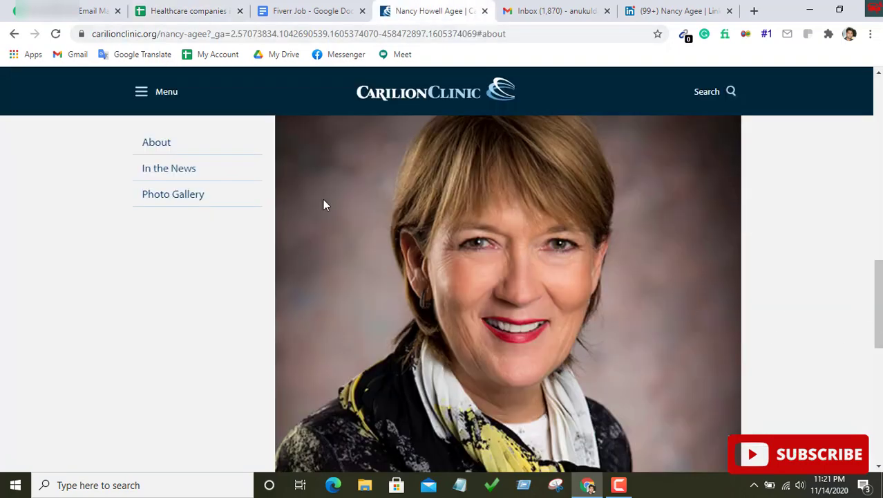
Go back through browser history to the Carilion Clinic Google results and its knowledge panel
scroll(369, 216, "up", 3)
scroll(373, 227, "down", 10)
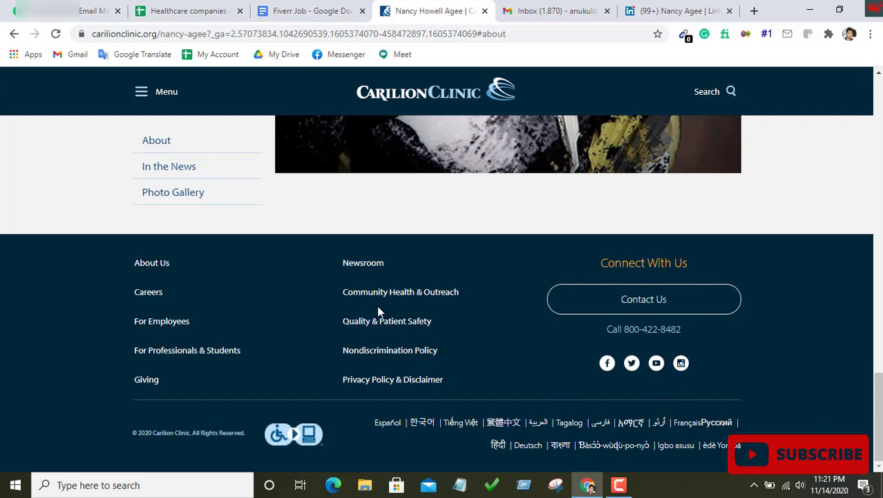
left_click(12, 34)
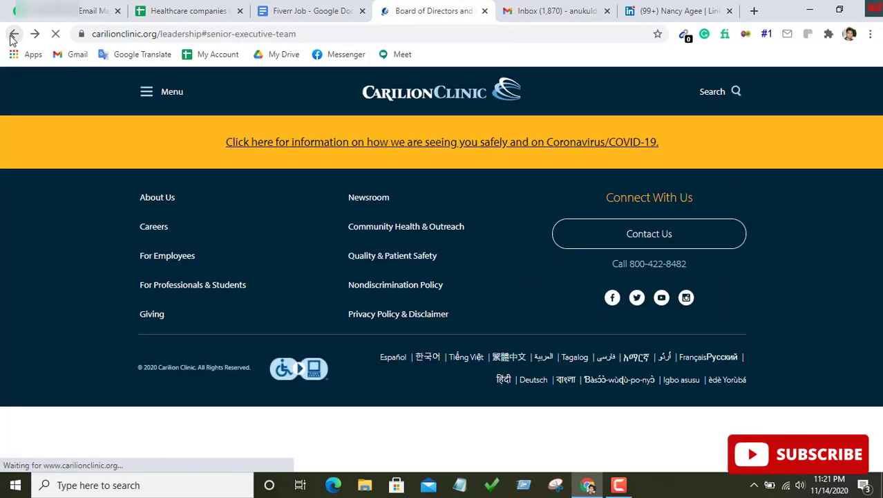
left_click(13, 35)
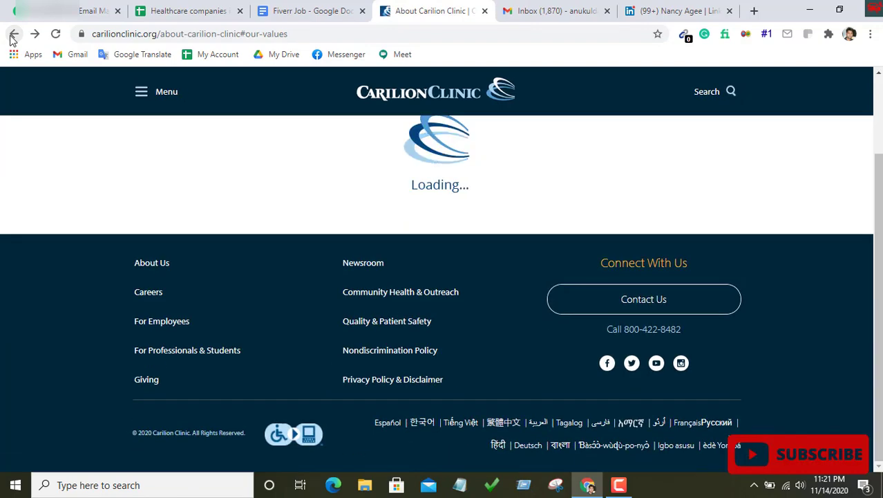
left_click(11, 36)
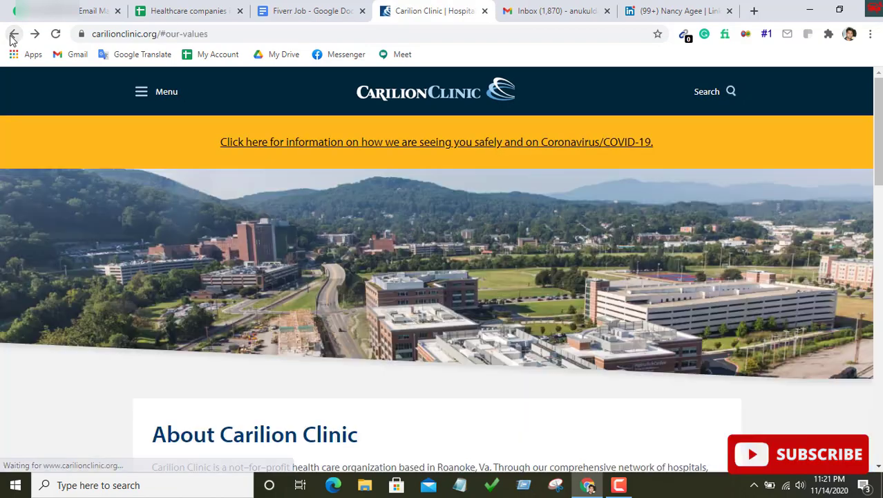
left_click(11, 36)
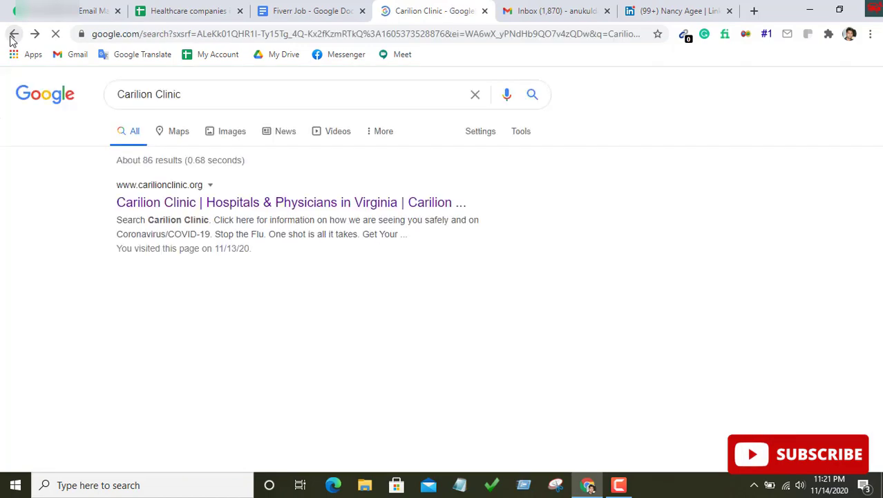
scroll(732, 313, "down", 1)
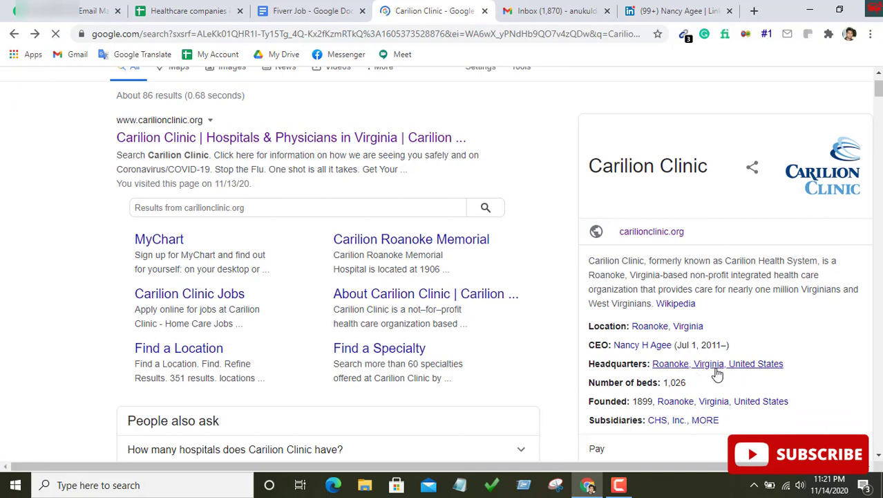
scroll(717, 373, "down", 1)
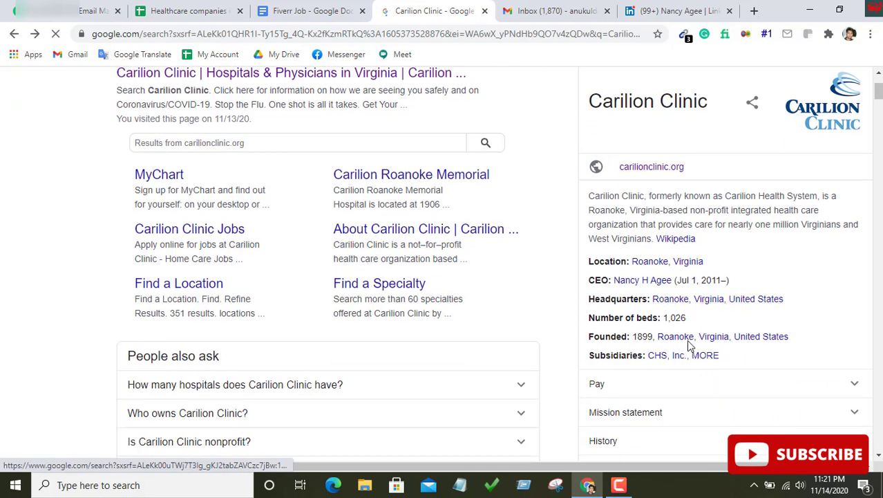
scroll(634, 337, "down", 1)
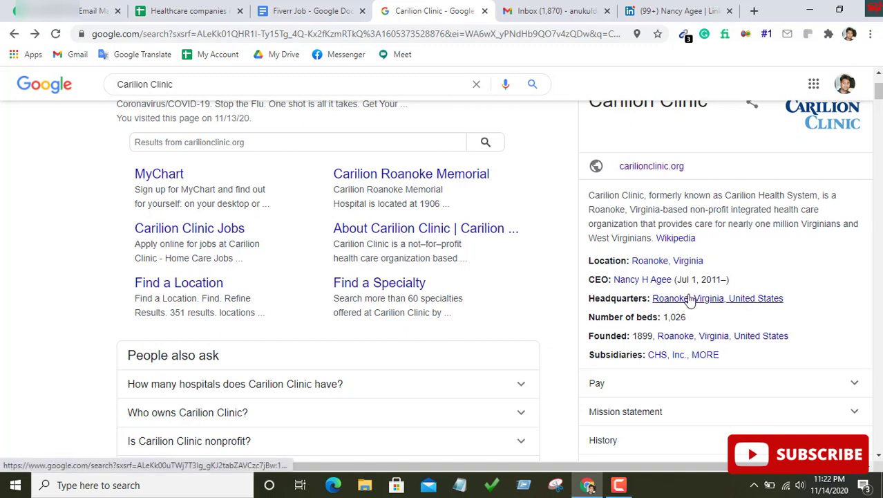
Copy 'Roanoke' from the panel's Headquarters line
left_click_drag(653, 298, 690, 298)
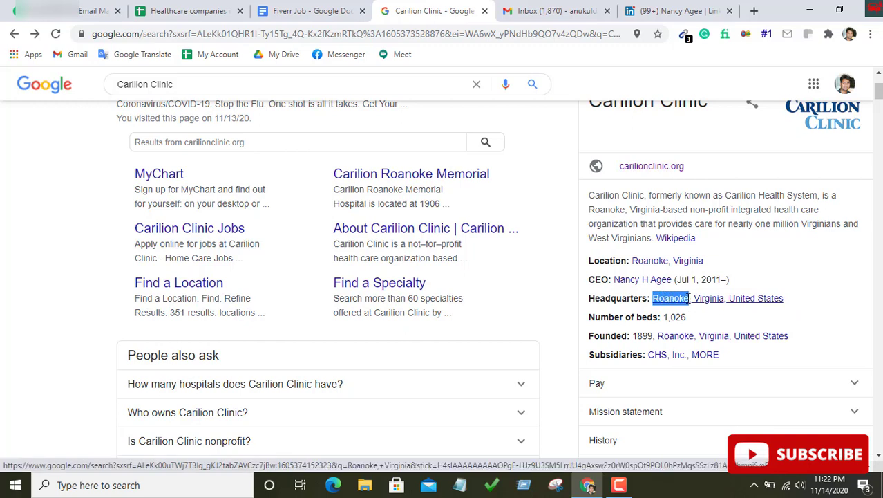
right_click(682, 300)
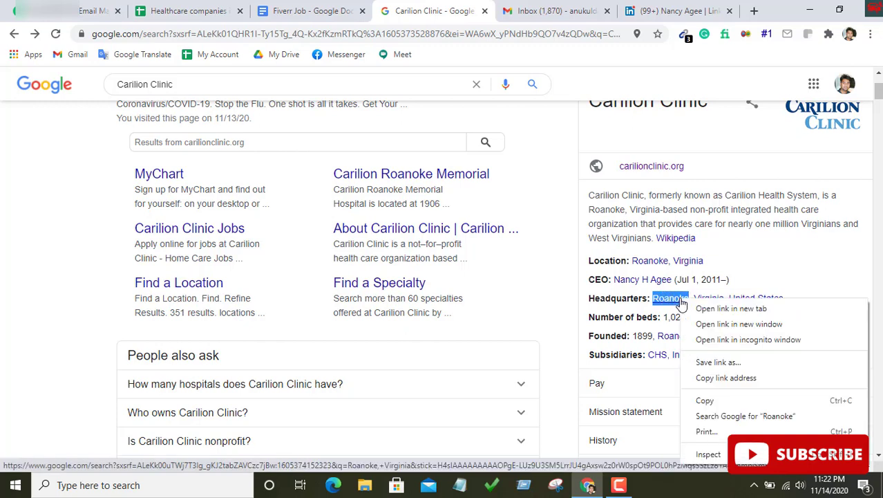
left_click(711, 400)
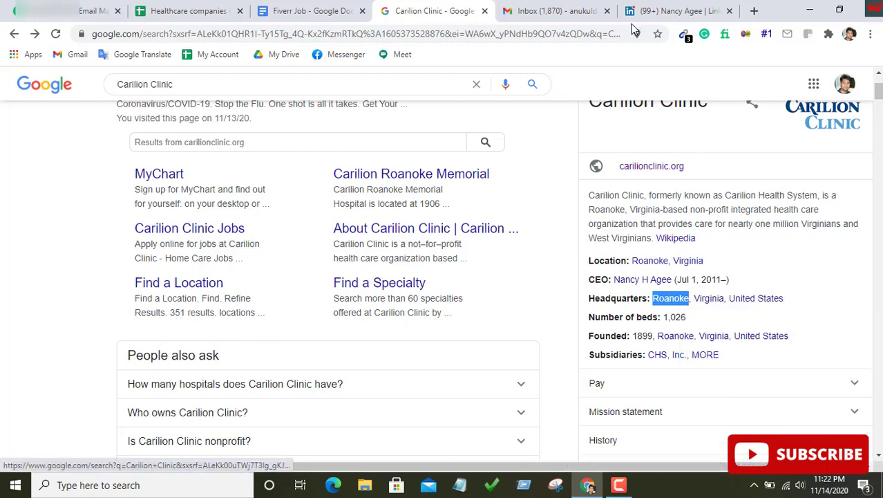
left_click(188, 10)
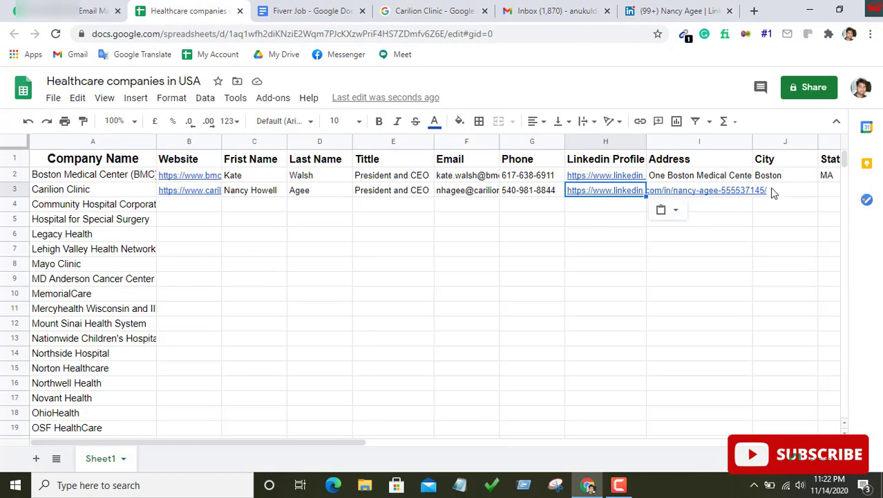
Paste Roanoke into Carilion Clinic's City cell J3 and move to State cell K3
left_click(772, 189)
right_click(772, 189)
left_click(780, 285)
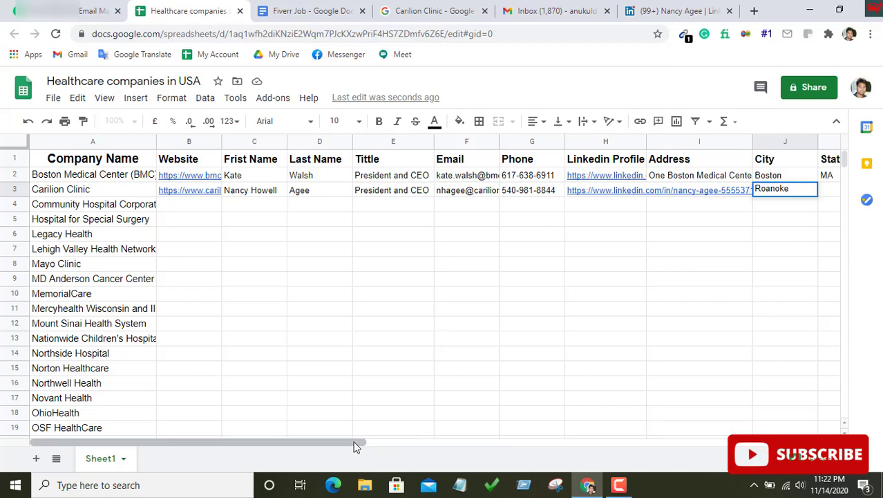
left_click_drag(355, 446, 507, 448)
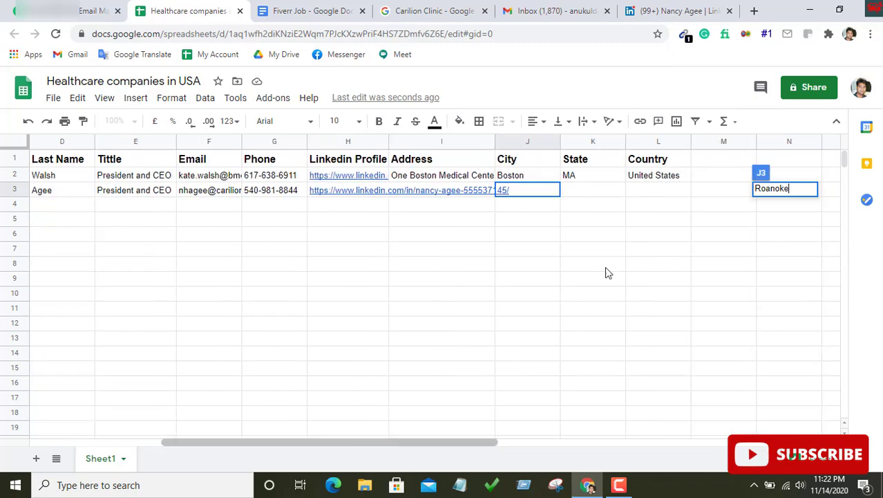
left_click(581, 193)
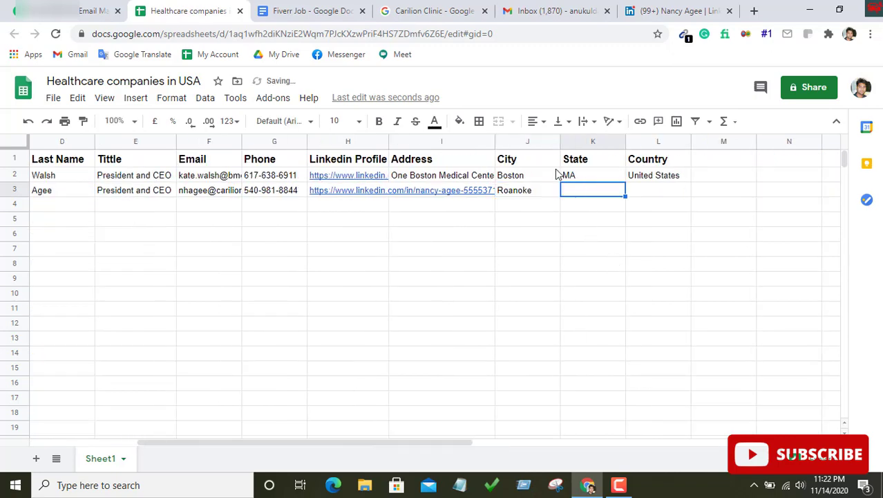
Copy 'Virginia' from the Headquarters line of the Carilion Clinic knowledge panel
left_click(453, 8)
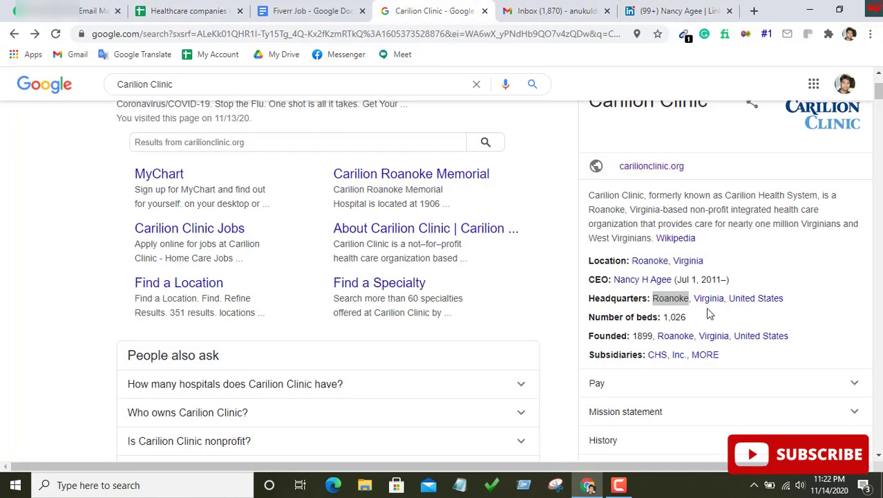
double_click(691, 302)
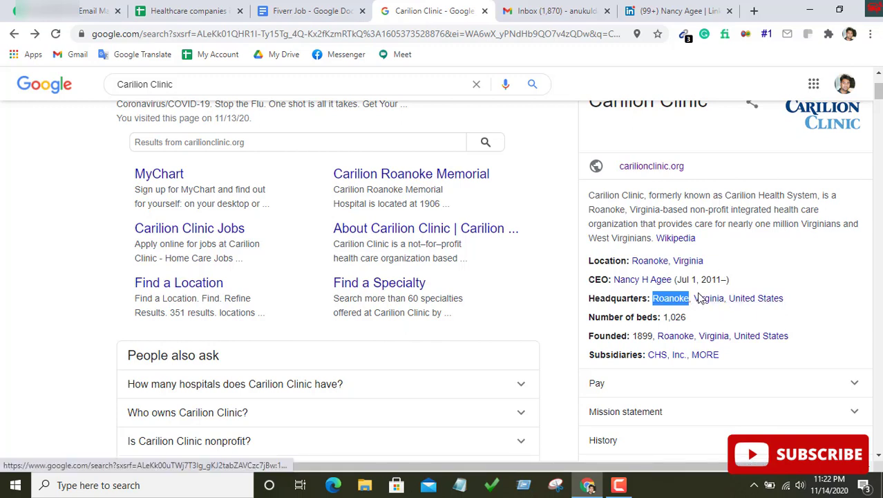
left_click_drag(694, 298, 726, 300)
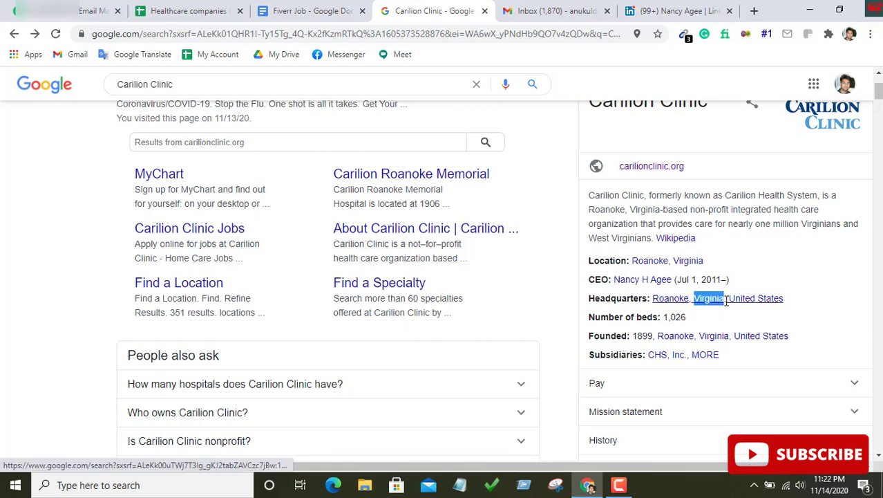
right_click(721, 304)
left_click(728, 398)
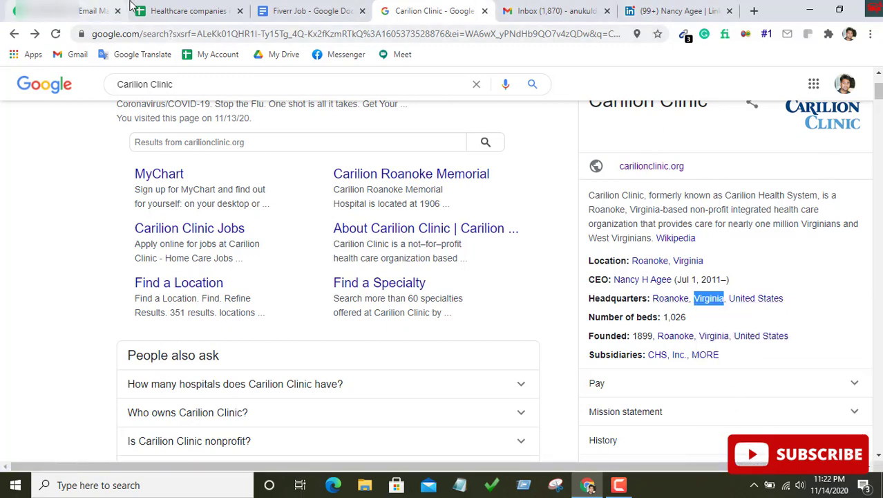
Paste Virginia into K3 as Carilion Clinic's State
left_click(177, 9)
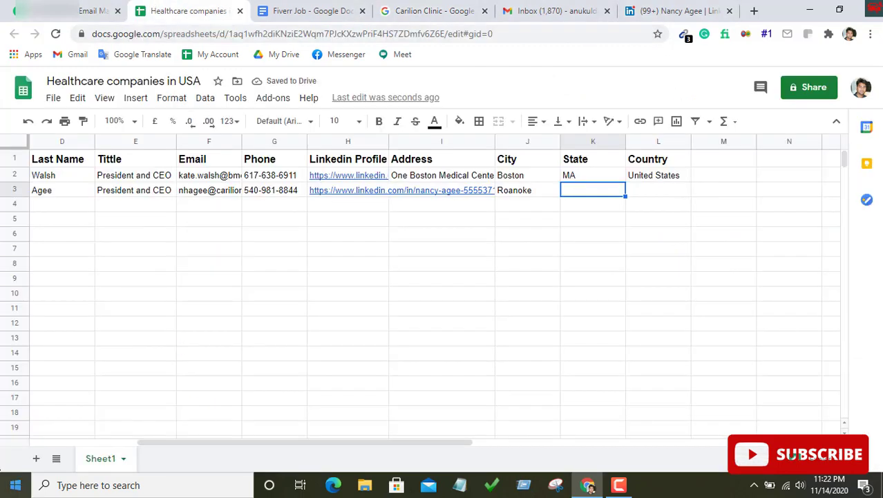
right_click(581, 194)
left_click(619, 286)
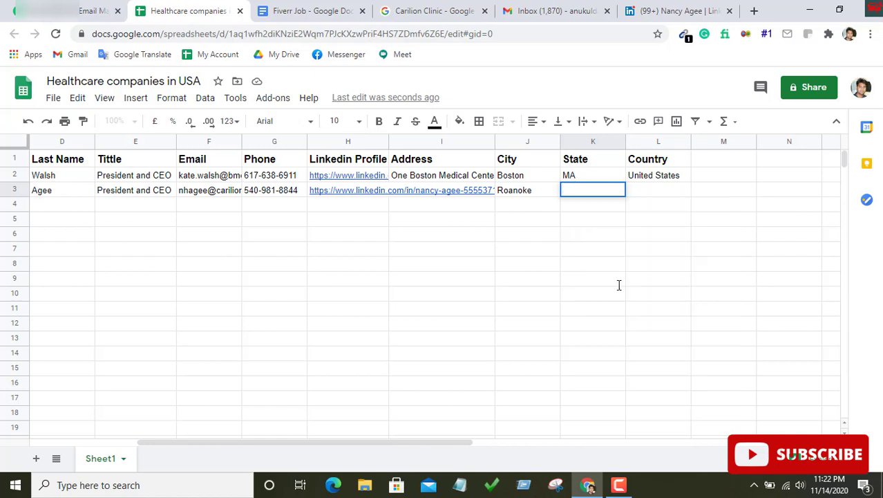
Copy United States from L2 into L3 as Carilion Clinic's Country
left_click(655, 177)
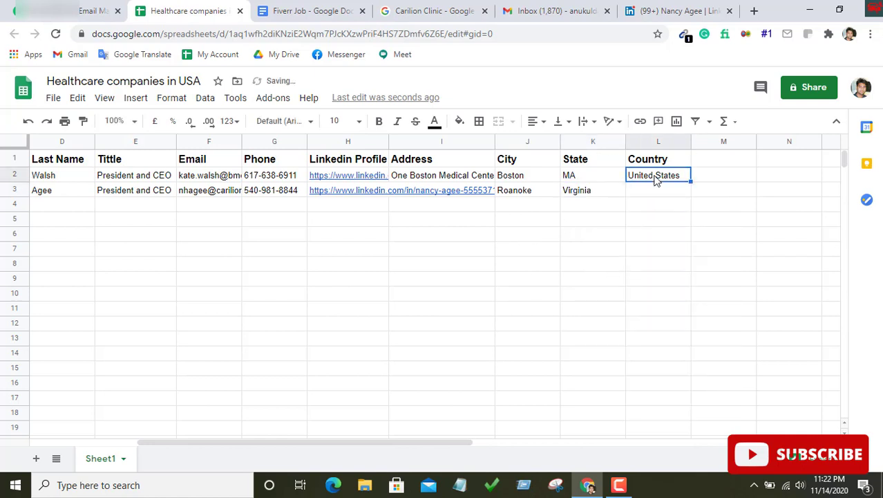
right_click(655, 178)
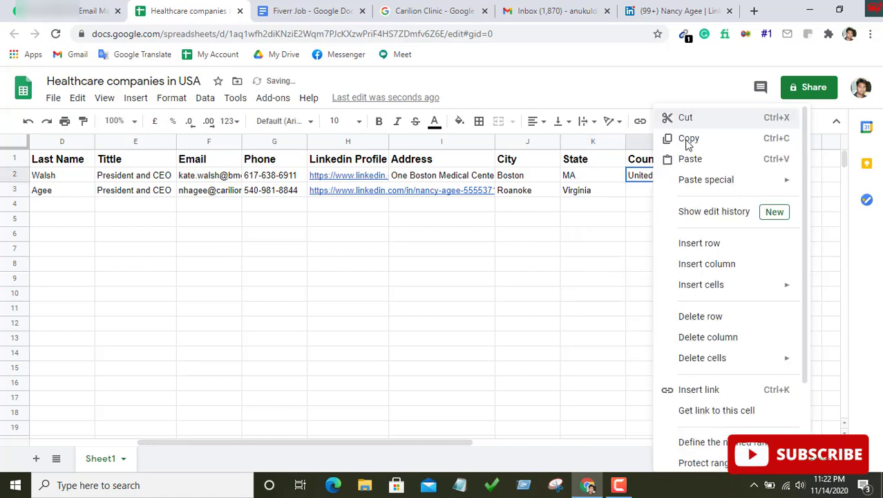
left_click(686, 138)
right_click(656, 196)
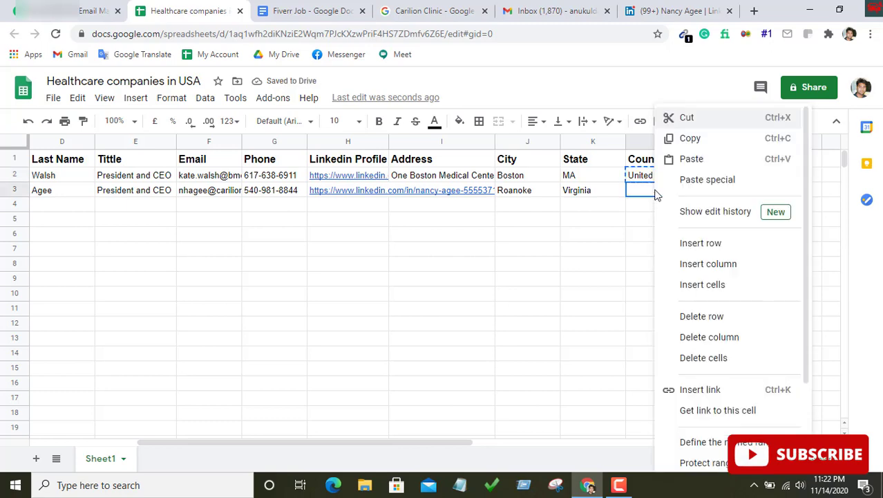
left_click(665, 160)
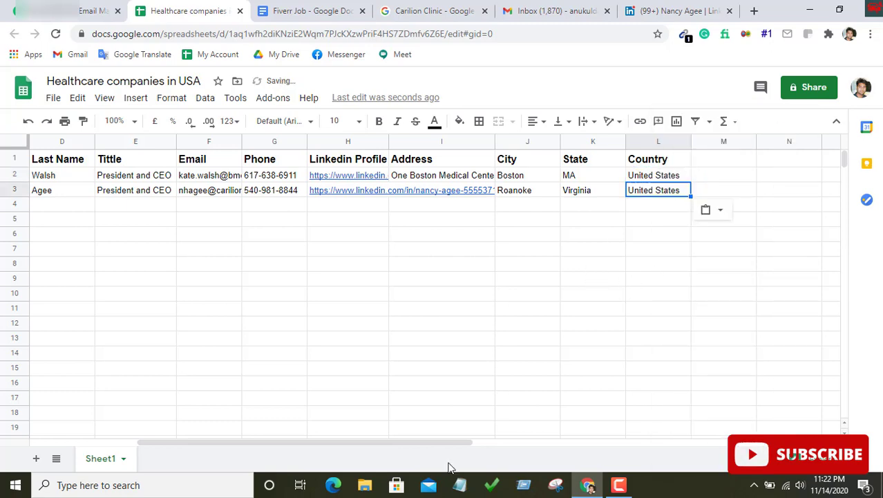
left_click_drag(365, 446, 261, 440)
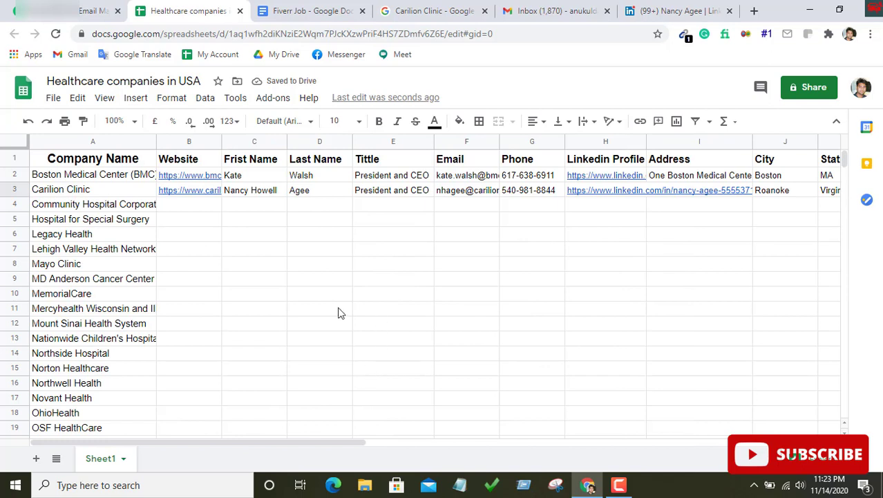